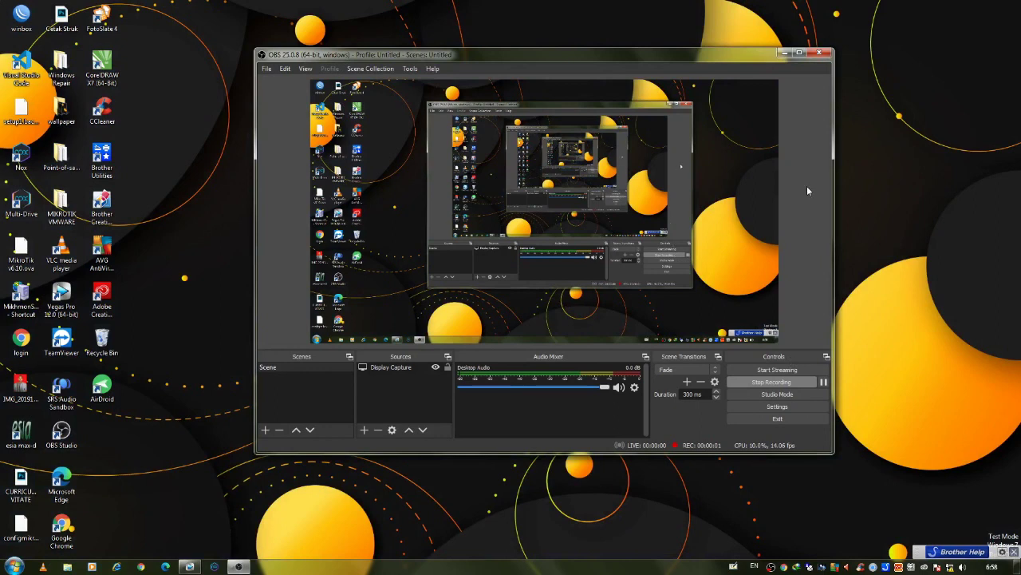
Switch to WinBox and connect to the neighbouring MikroTik RB941-2nD router using the saved admin login.
click(785, 53)
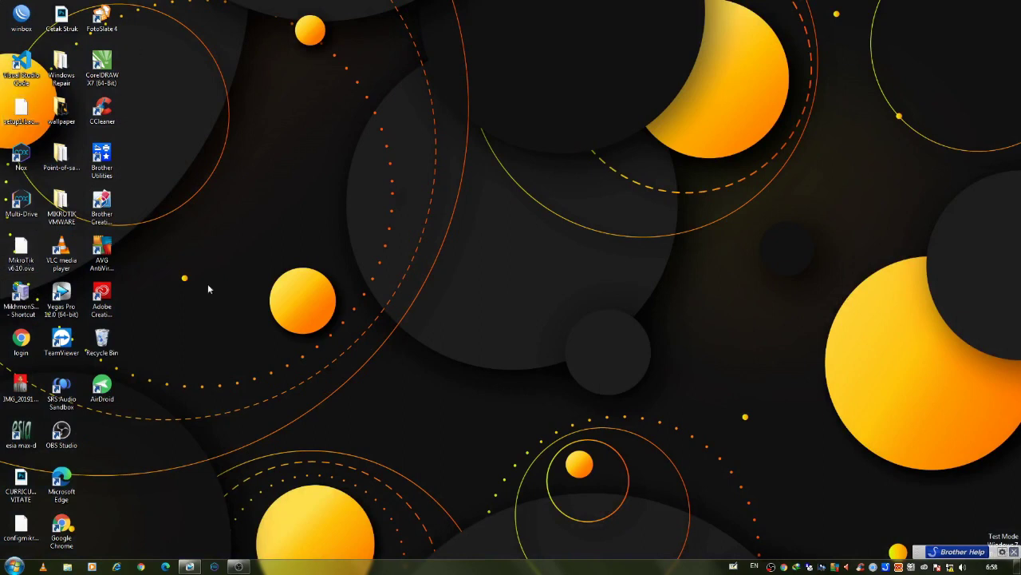
double_click(21, 18)
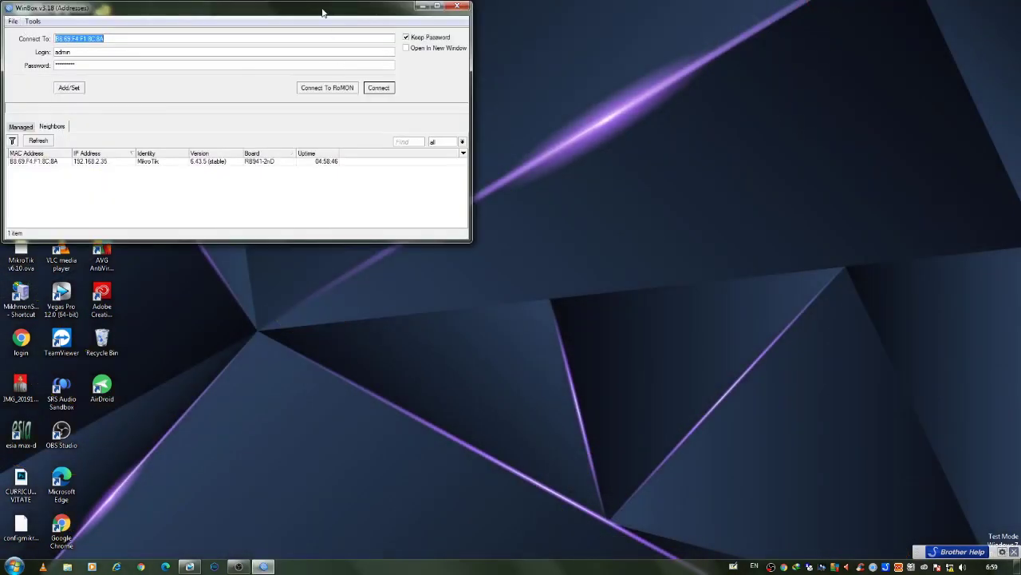
drag(323, 12, 435, 25)
click(172, 177)
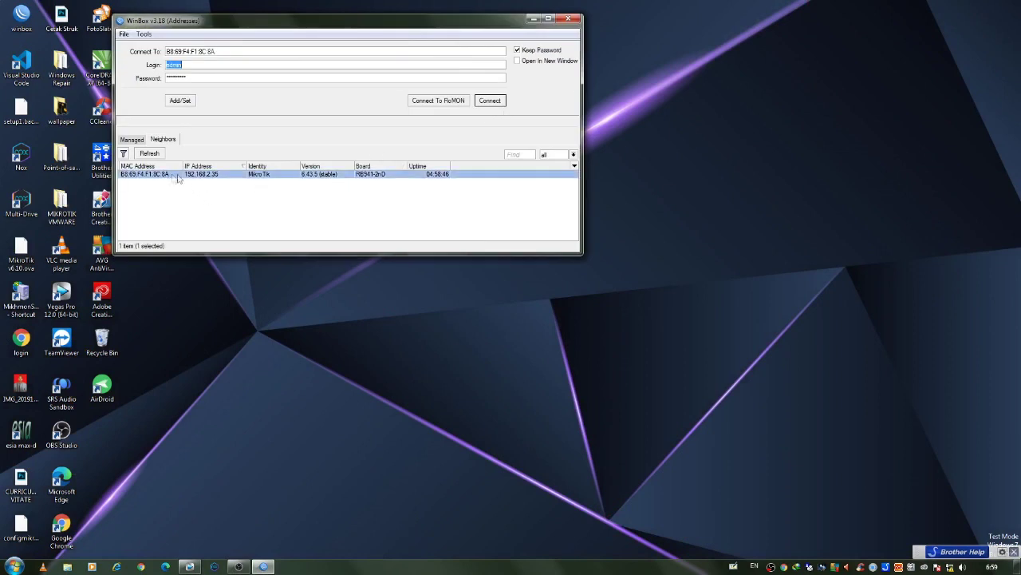
click(489, 103)
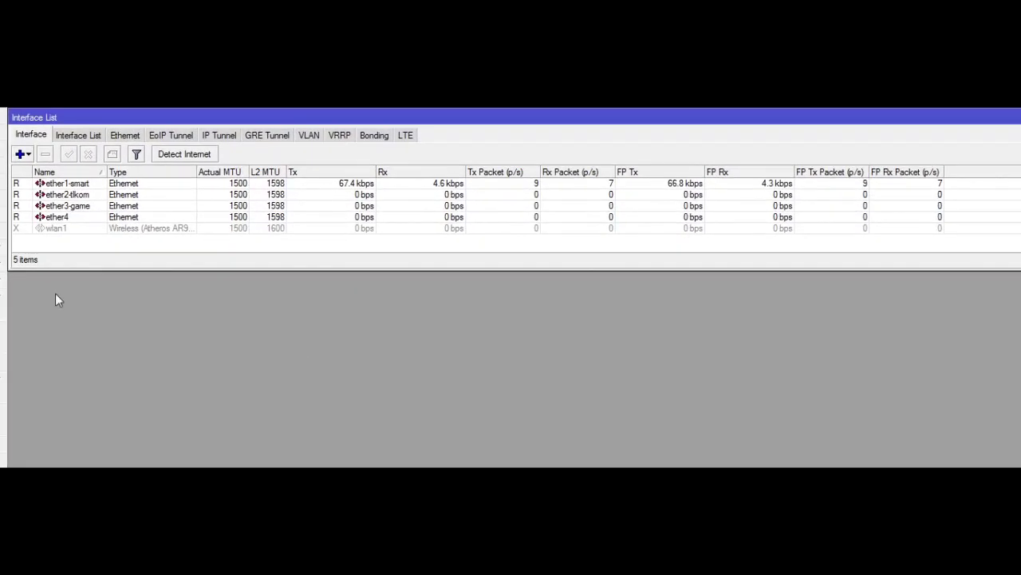
Select the ether3-game interface in the interface list.
click(50, 206)
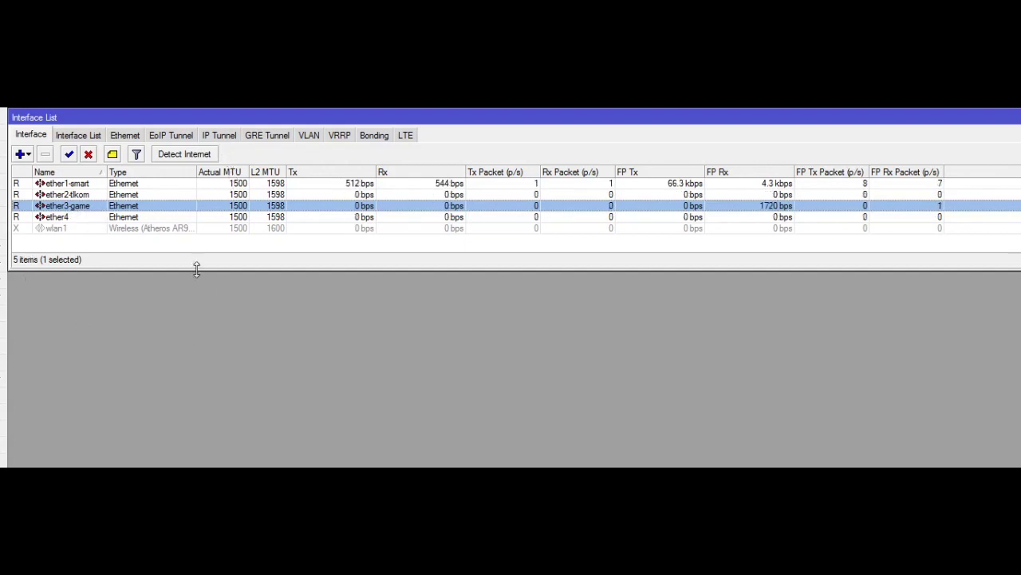
click(171, 246)
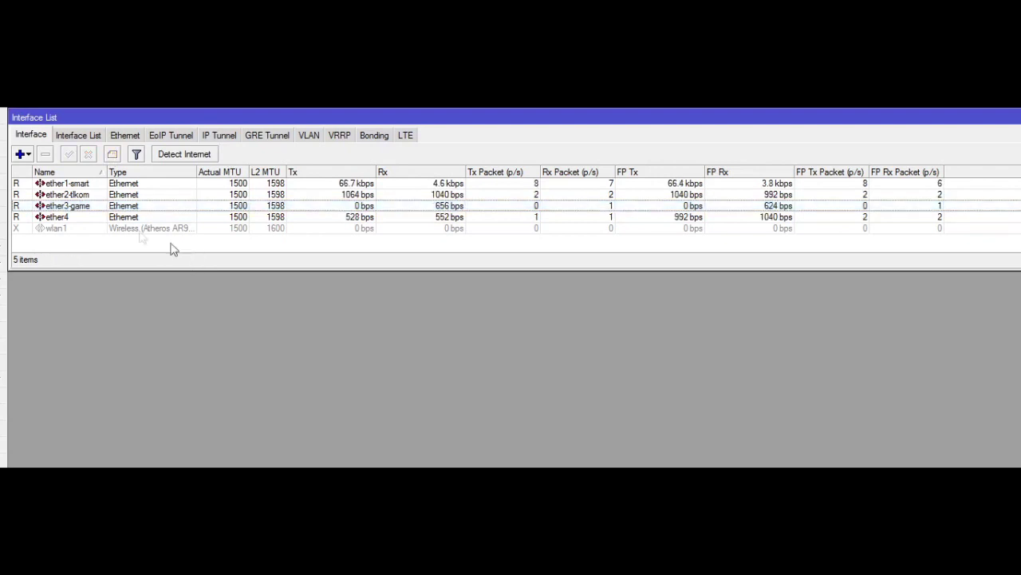
click(89, 209)
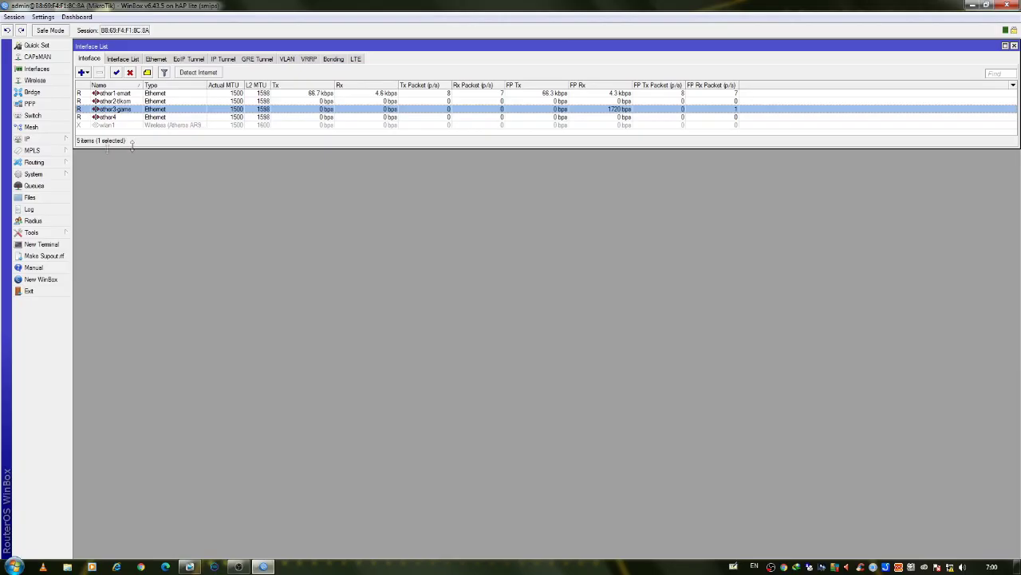
Open the router's IP address list and place it below the interface list.
click(58, 144)
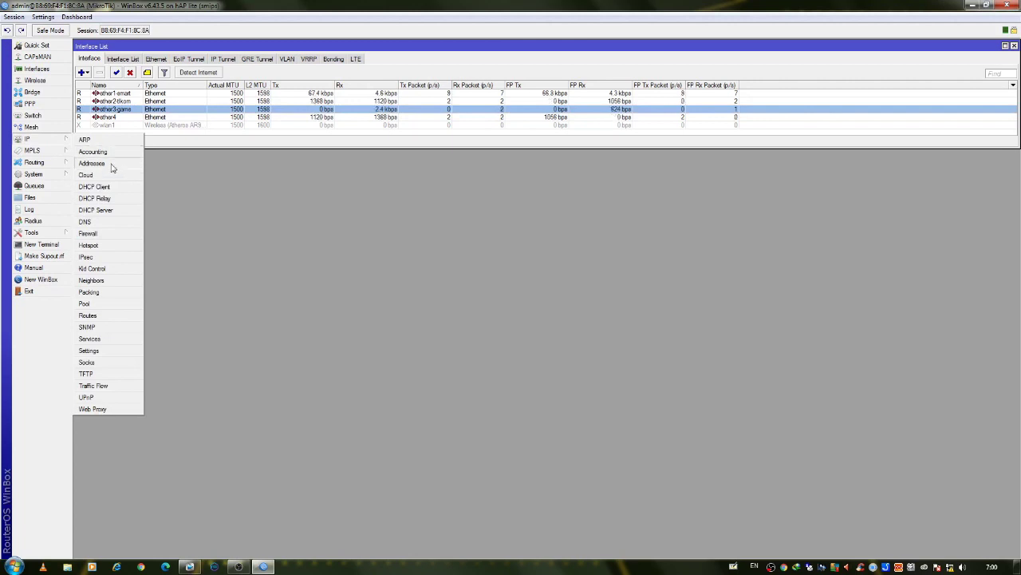
click(112, 164)
drag(551, 221, 536, 210)
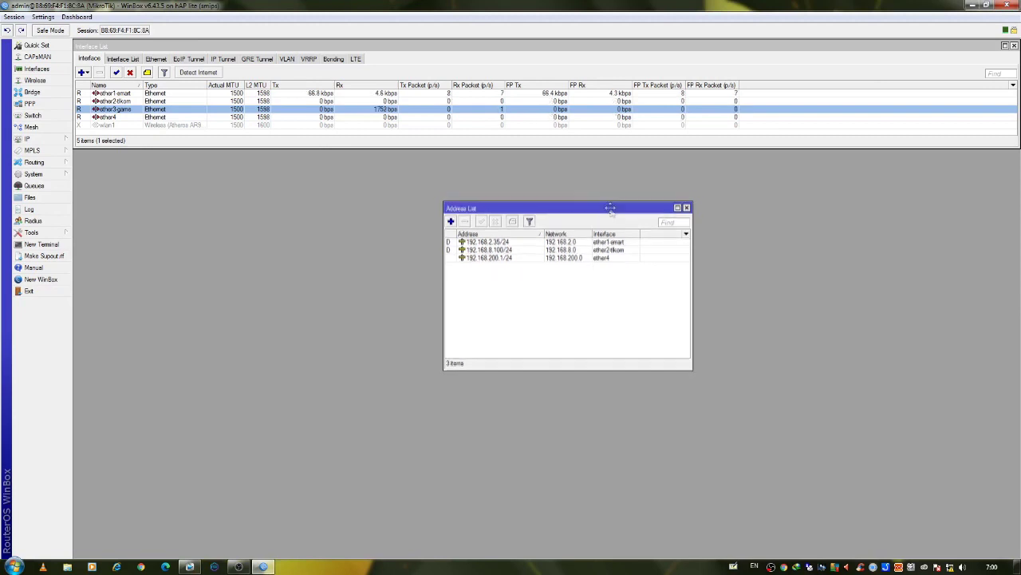
drag(610, 208, 612, 193)
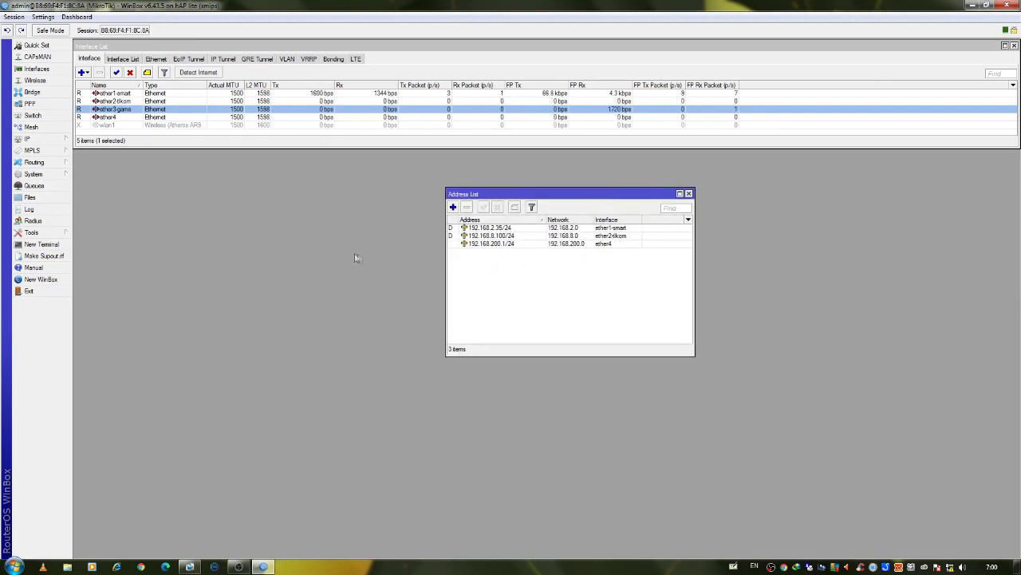
Open the DHCP client list, widen its window and place it clear of the address list's interface column.
click(50, 140)
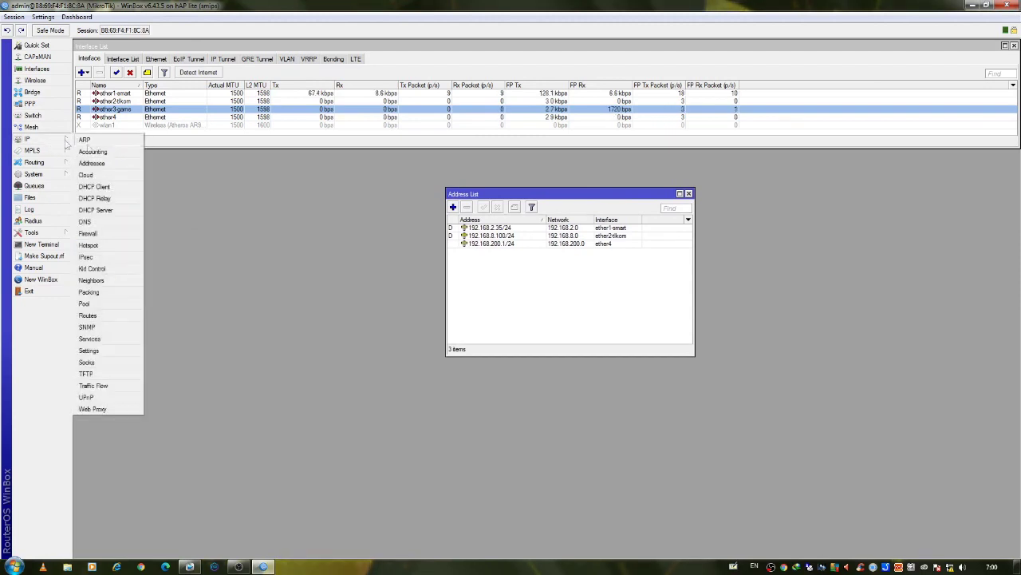
click(114, 187)
drag(582, 215, 427, 199)
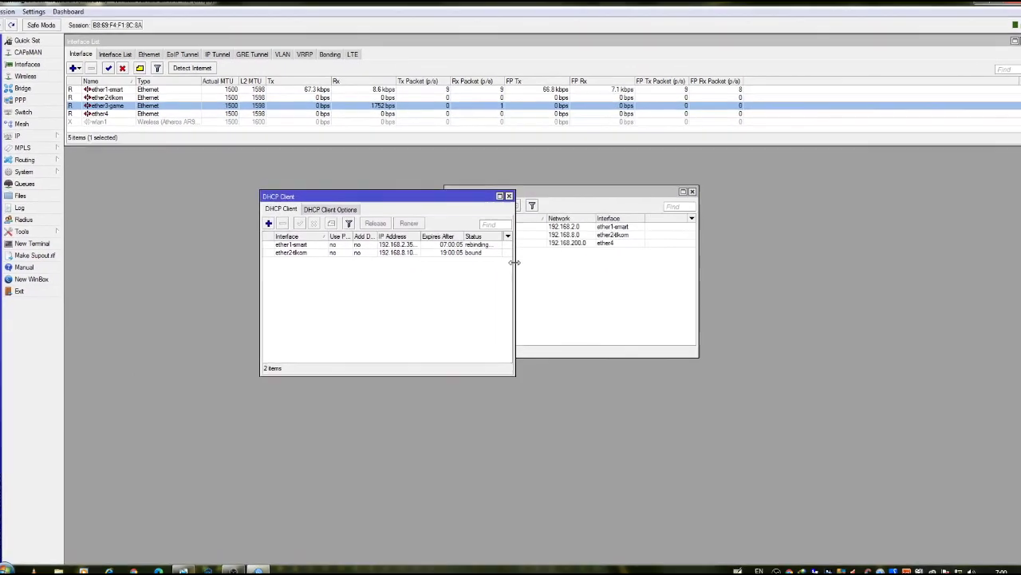
drag(515, 262, 593, 267)
drag(535, 200, 463, 198)
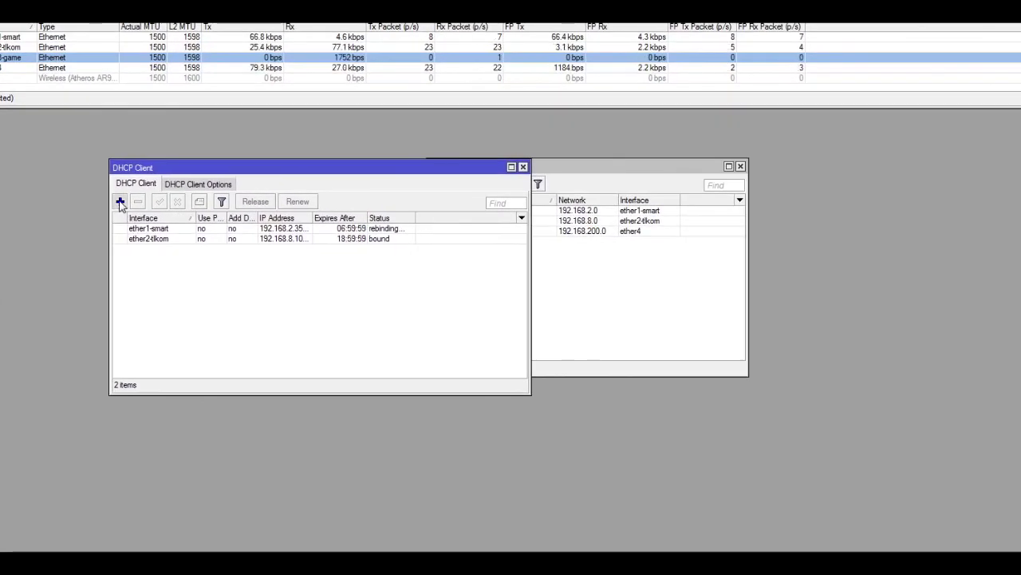
Add a DHCP client on ether3-game with Use Peer DNS off and Add Default Route set to no.
click(119, 202)
drag(469, 196, 384, 195)
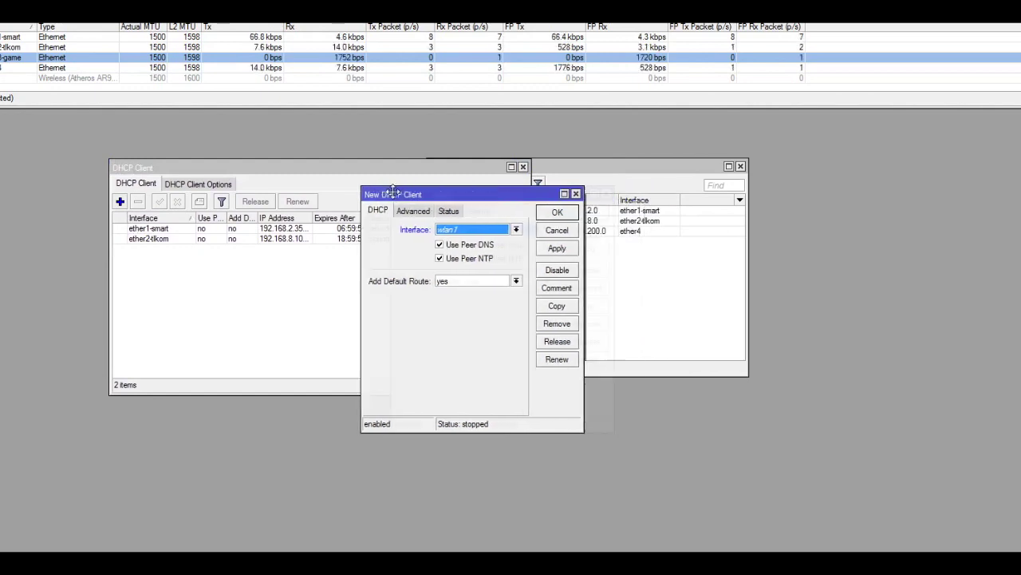
click(515, 229)
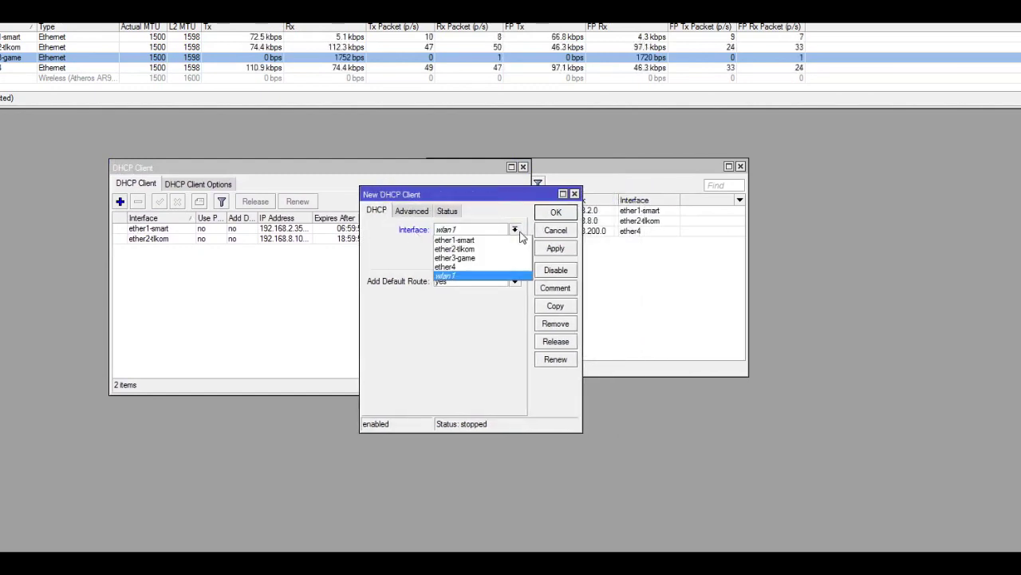
click(488, 259)
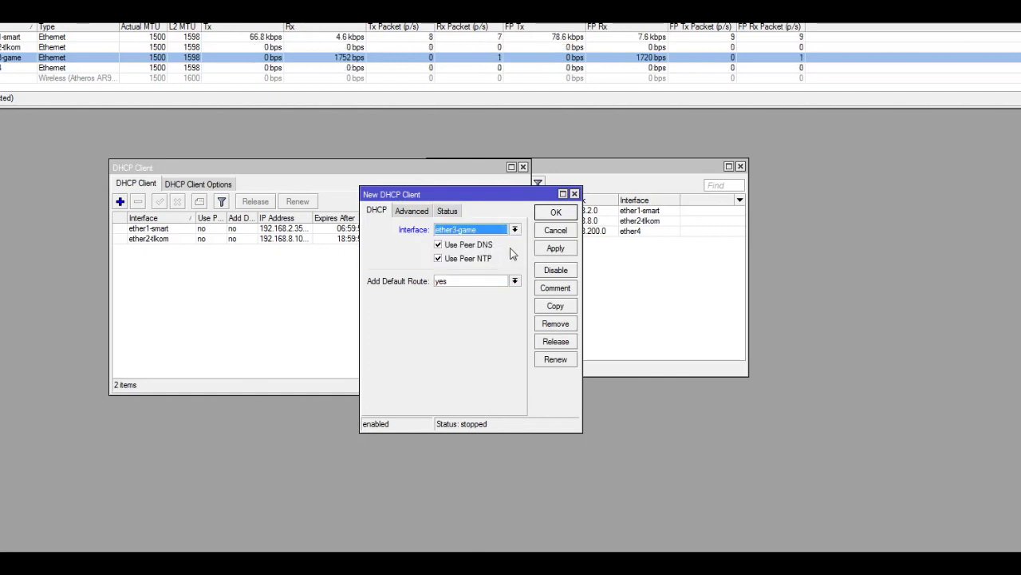
click(442, 248)
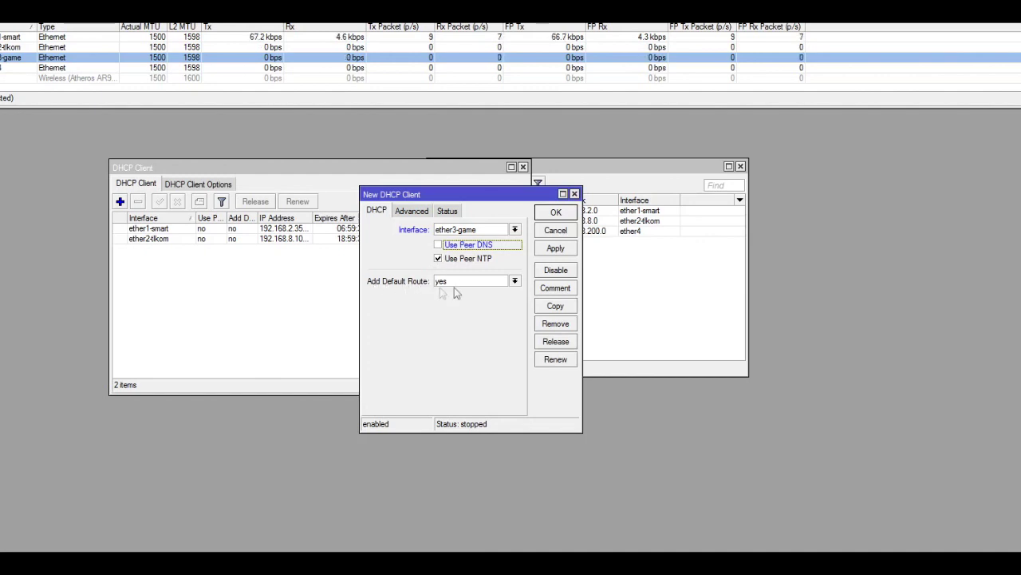
click(515, 281)
click(489, 292)
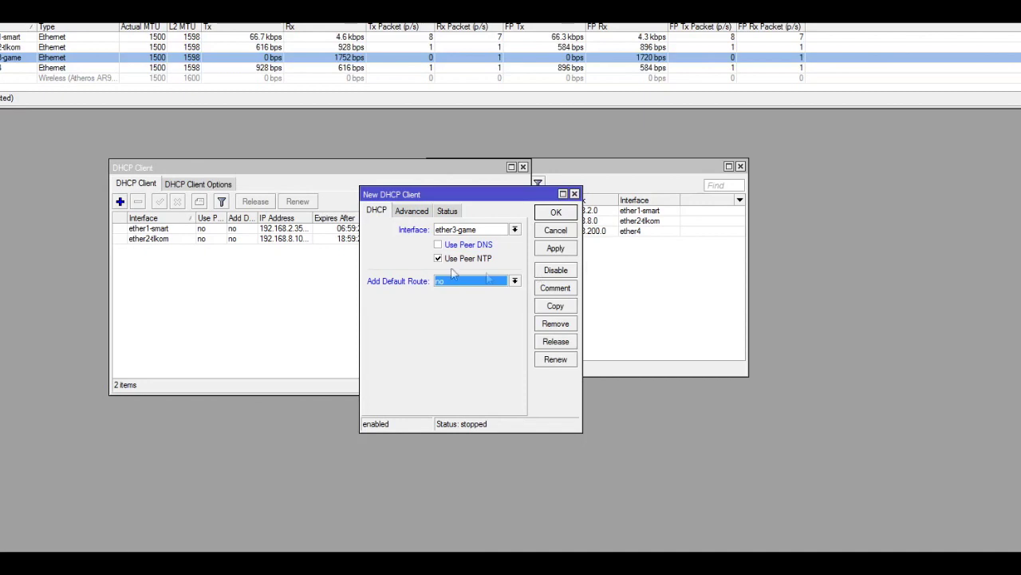
click(563, 250)
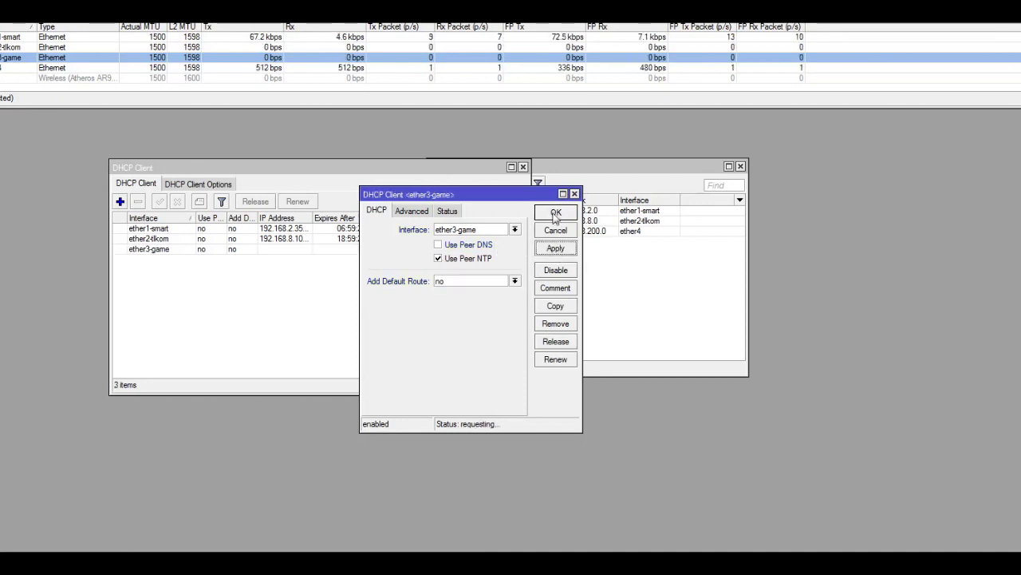
click(556, 214)
Select the ether3-game DHCP client entry and widen the IP Address column to read the full addresses.
drag(420, 174, 565, 198)
click(312, 279)
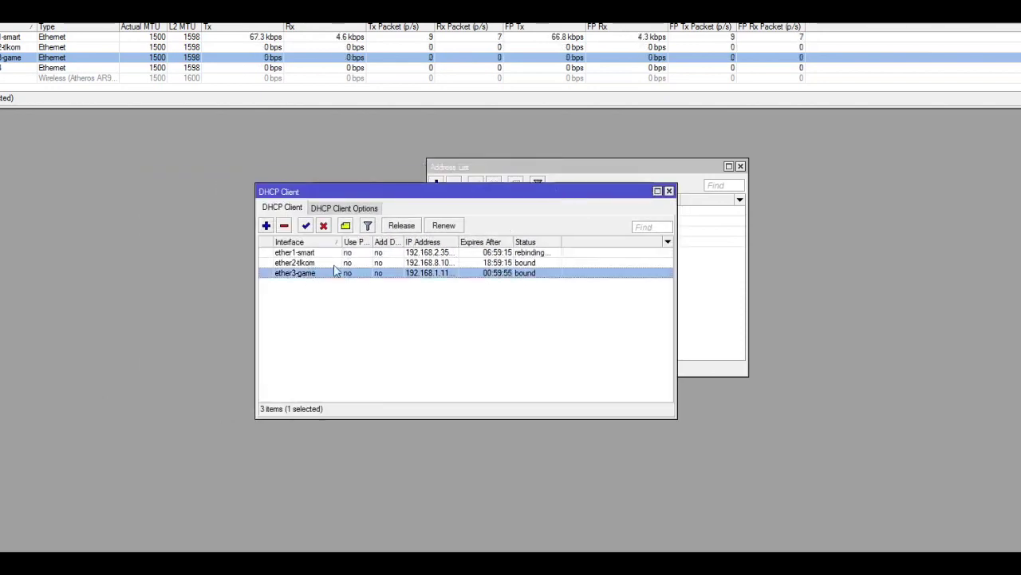
drag(459, 242, 493, 242)
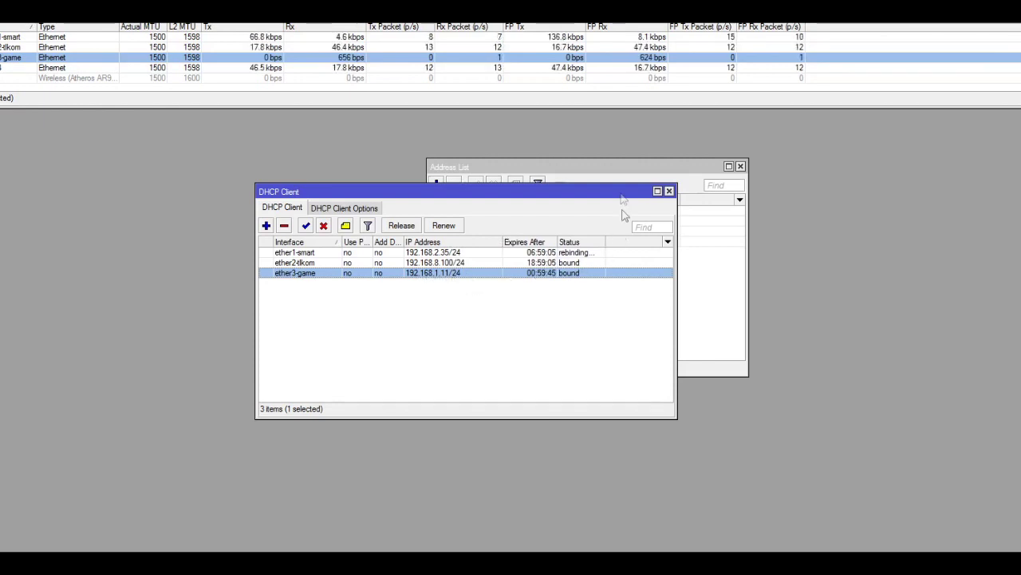
Arrange the DHCP client and address lists side by side and check the address assigned to ether3-game.
drag(634, 192, 359, 199)
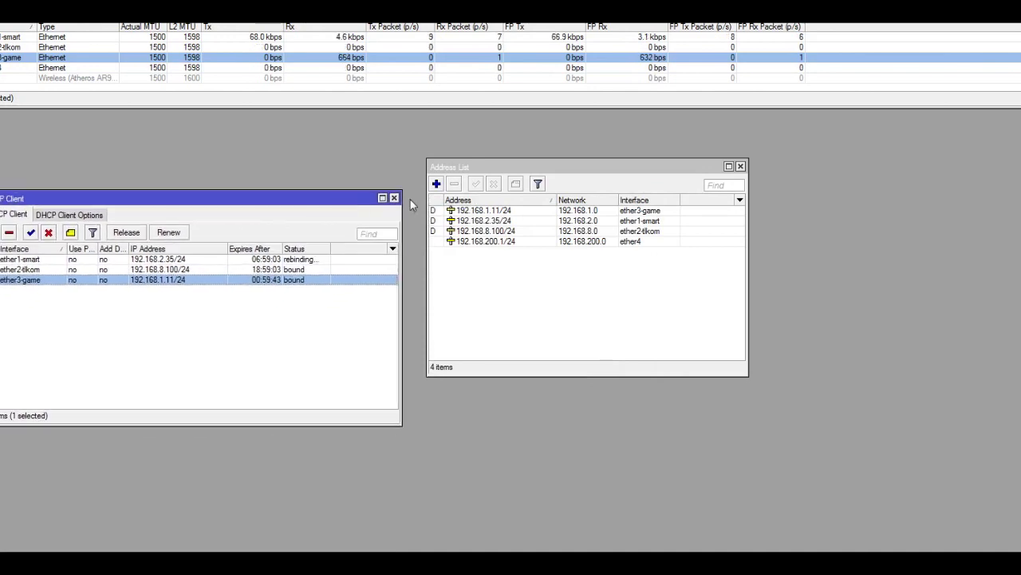
click(506, 169)
drag(507, 169, 489, 198)
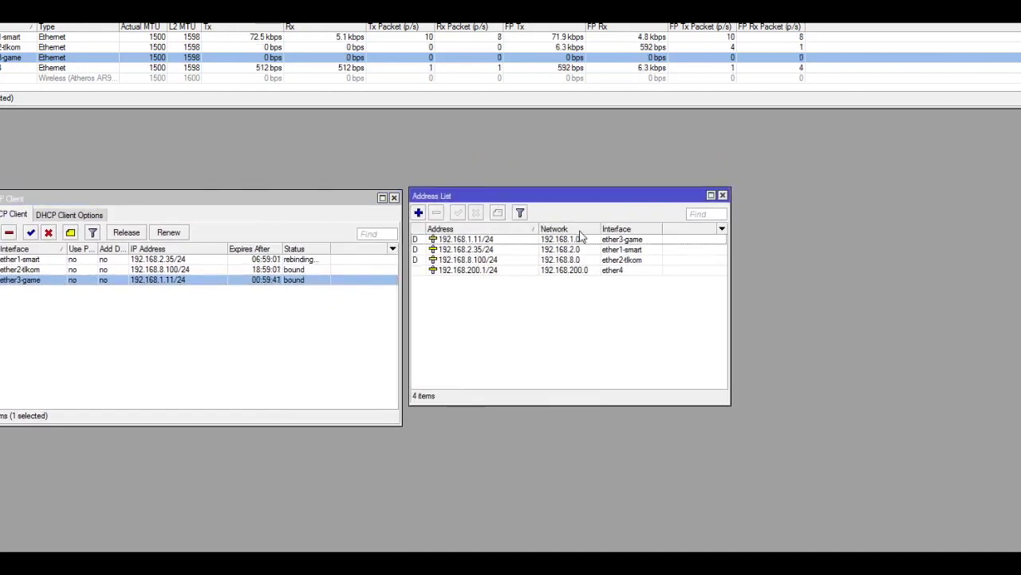
click(631, 241)
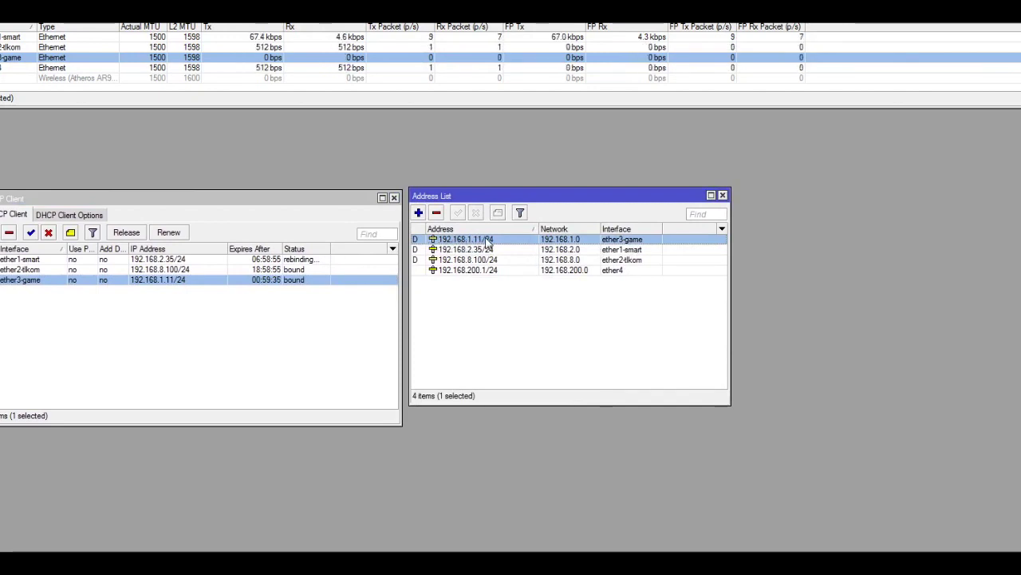
drag(550, 199, 570, 190)
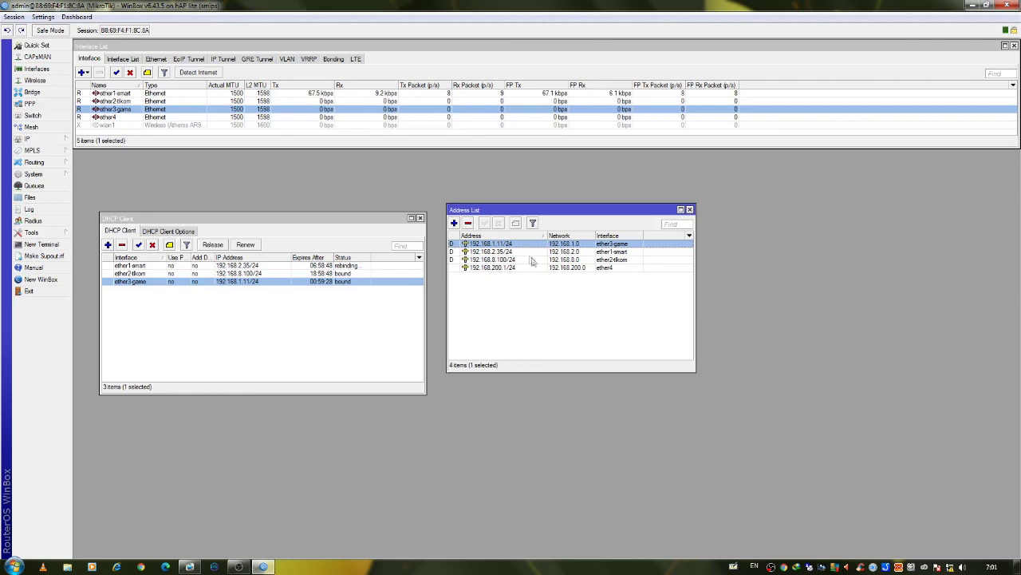
click(583, 303)
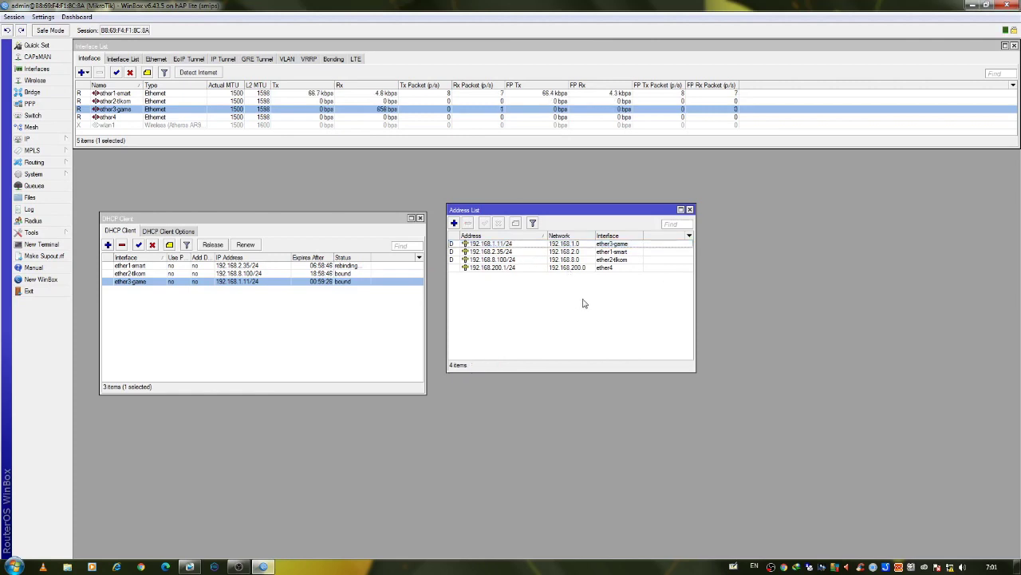
Close the address list and the DHCP client list.
click(690, 209)
drag(388, 229, 516, 227)
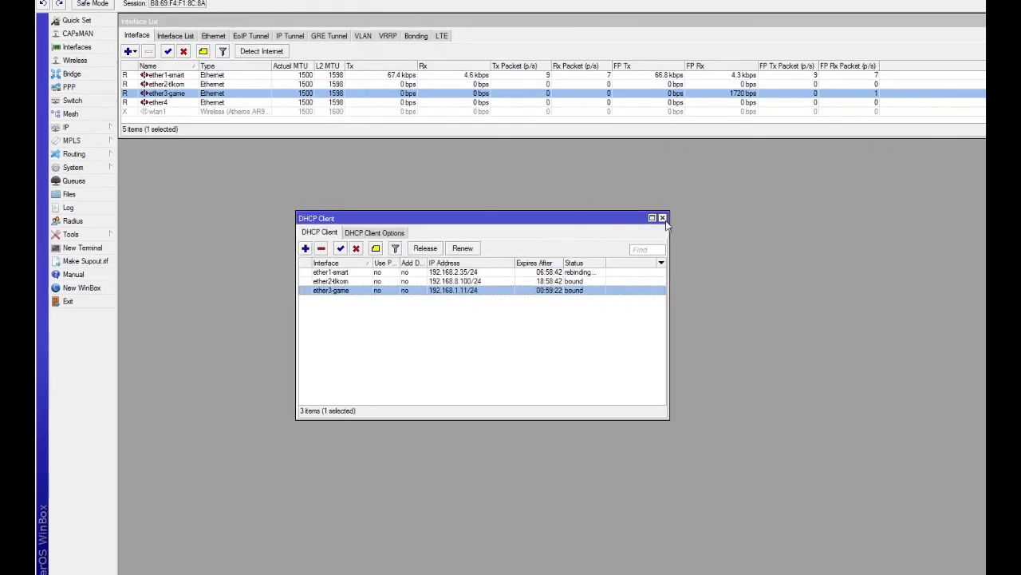
click(662, 219)
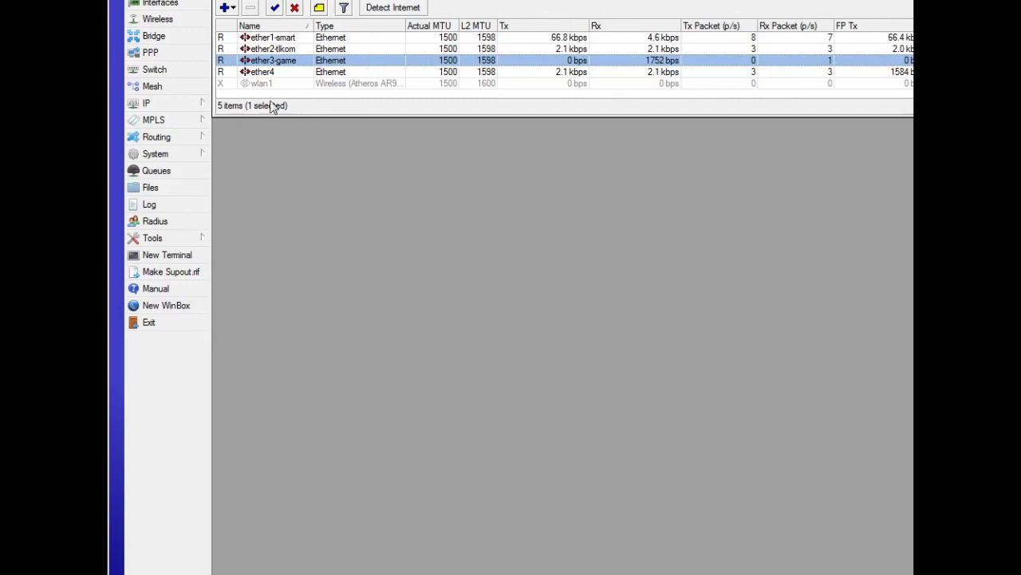
Open the firewall configuration and examine its Mangle and Raw rules.
click(205, 103)
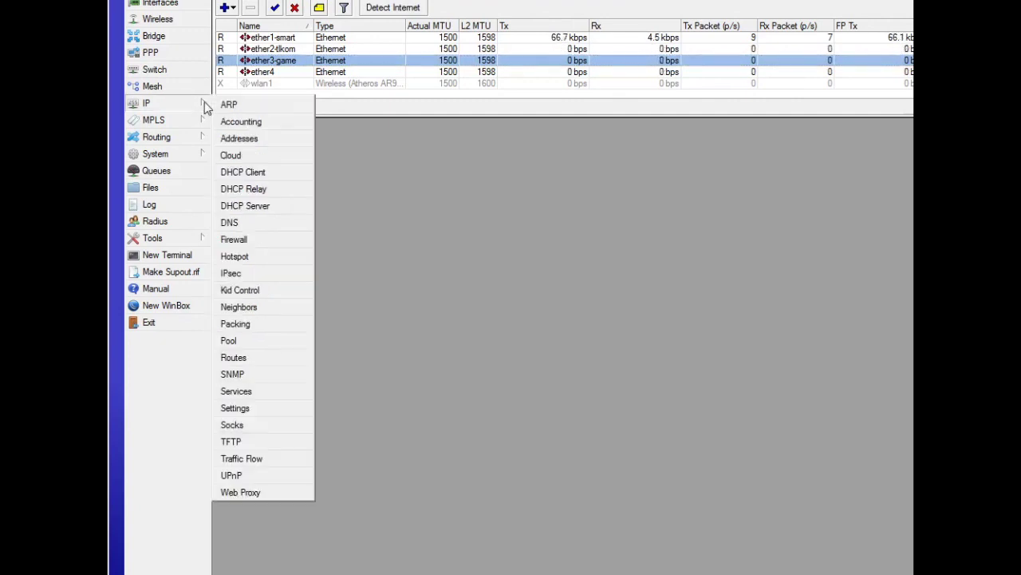
click(258, 241)
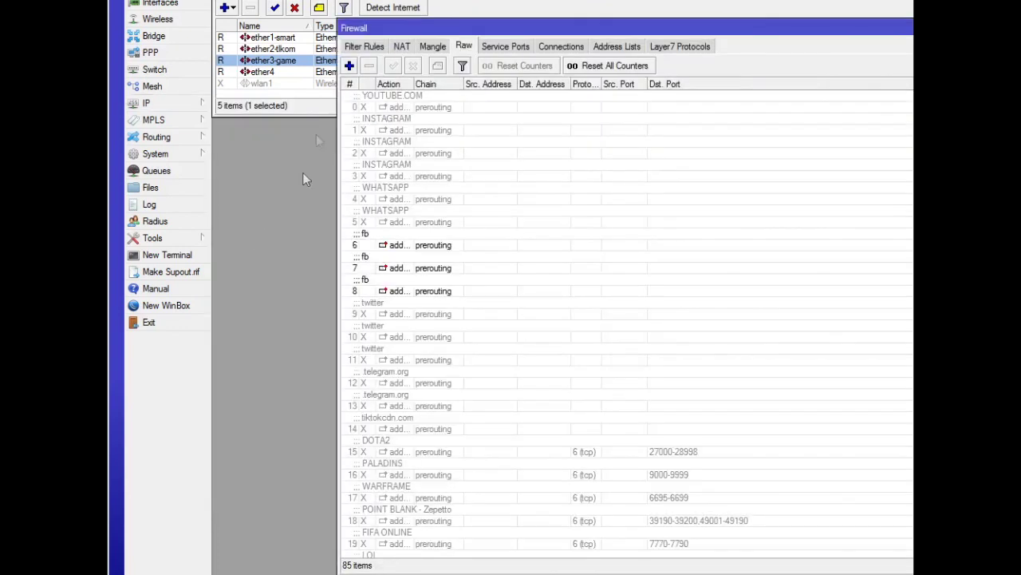
click(432, 47)
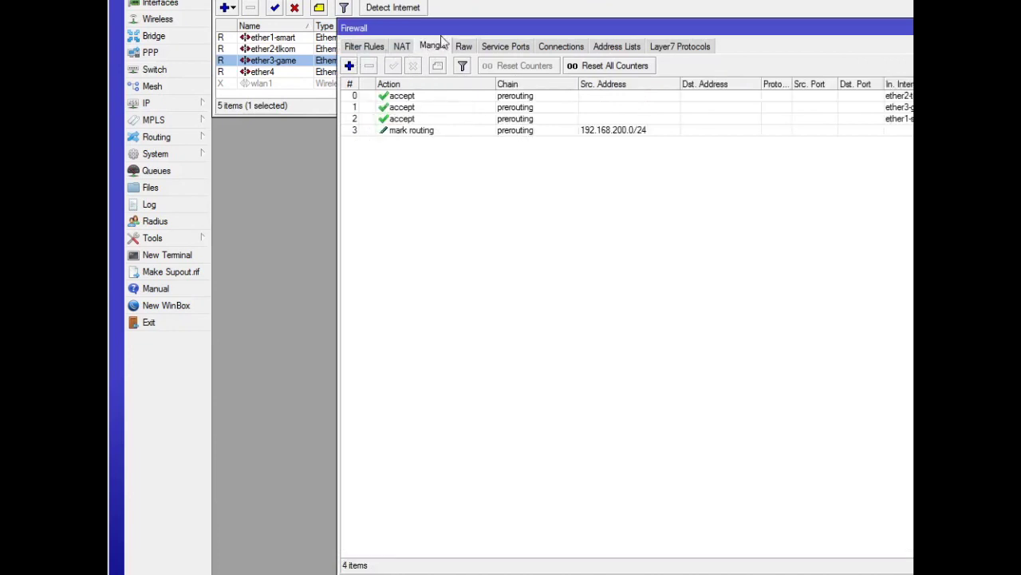
click(464, 46)
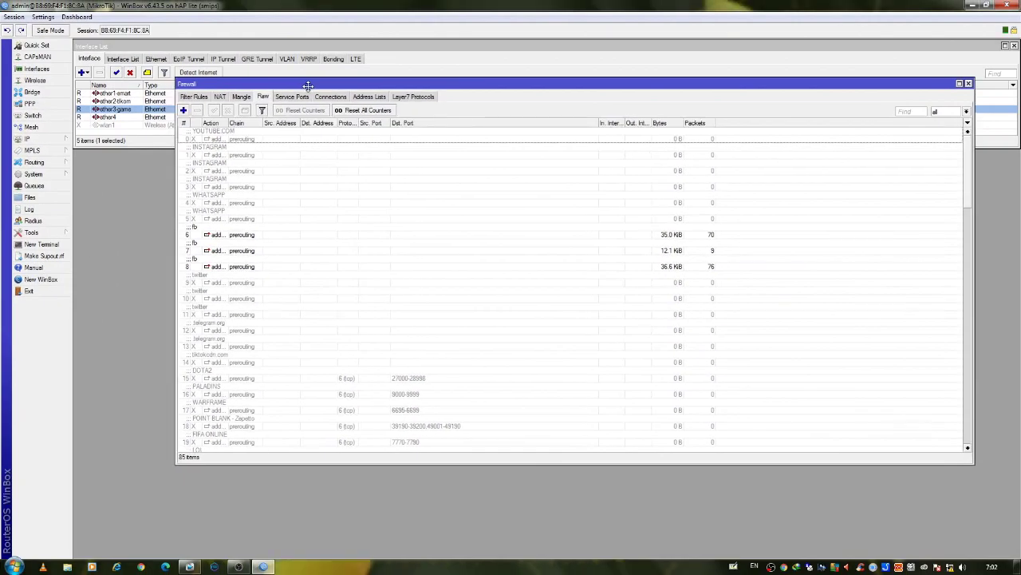
drag(307, 85, 298, 96)
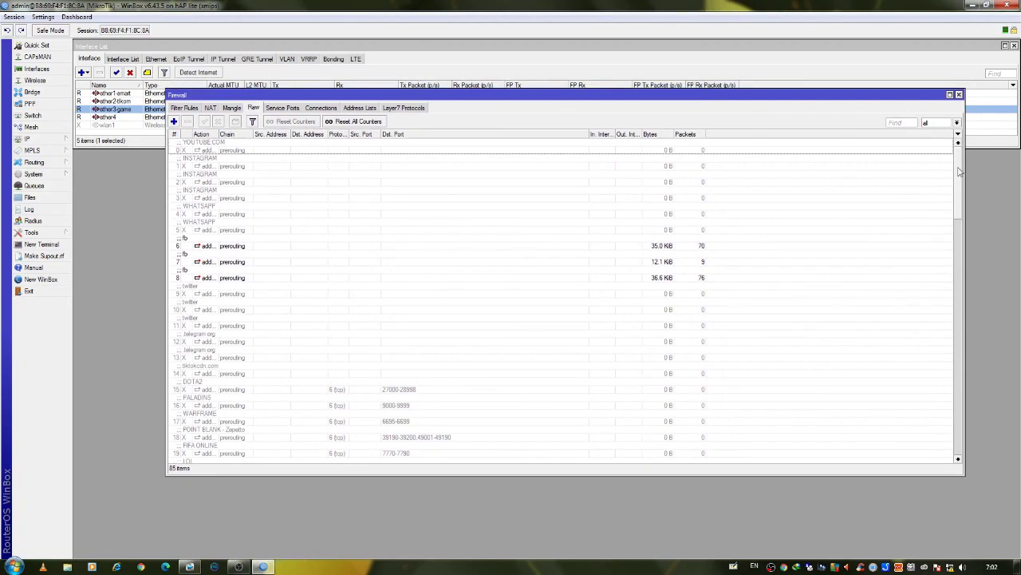
mouse_move(960, 168)
mouse_down()
mouse_move(963, 200)
mouse_move(968, 170)
mouse_up()
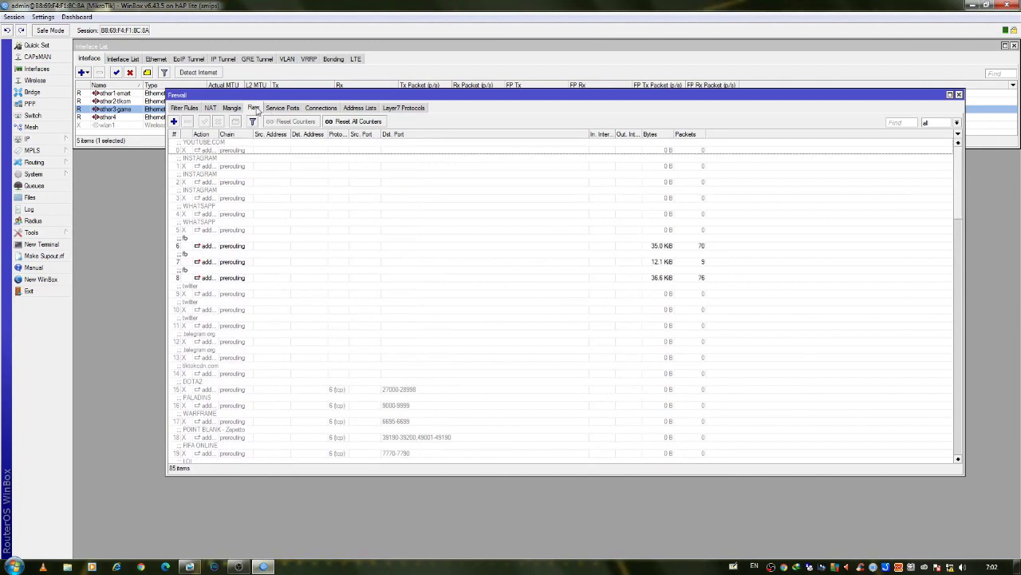
drag(189, 96, 180, 131)
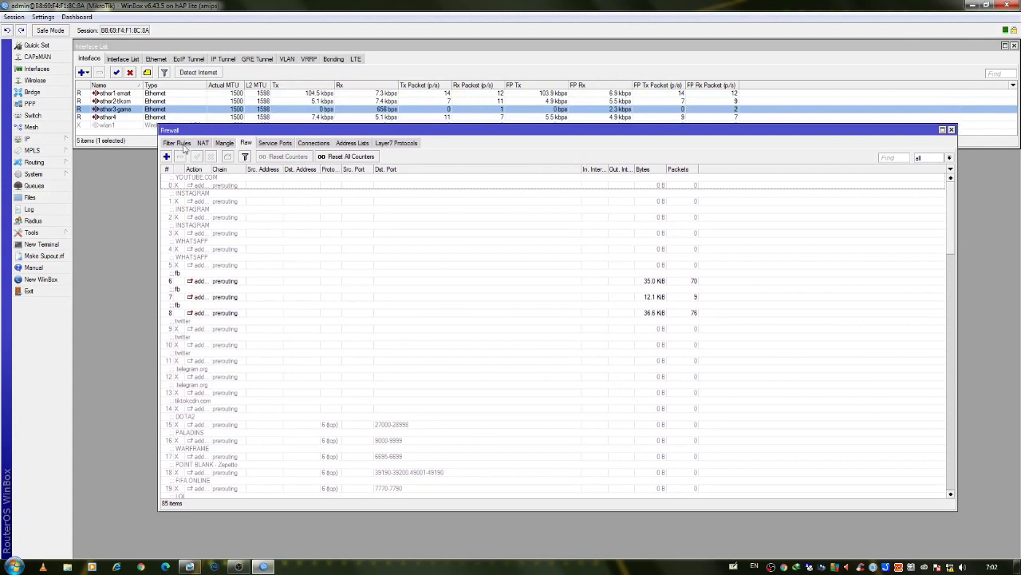
Recheck the Mangle rules and browse the Raw rules down to the Mobile Legends, Free Fire and PUBG entries.
click(225, 142)
click(246, 143)
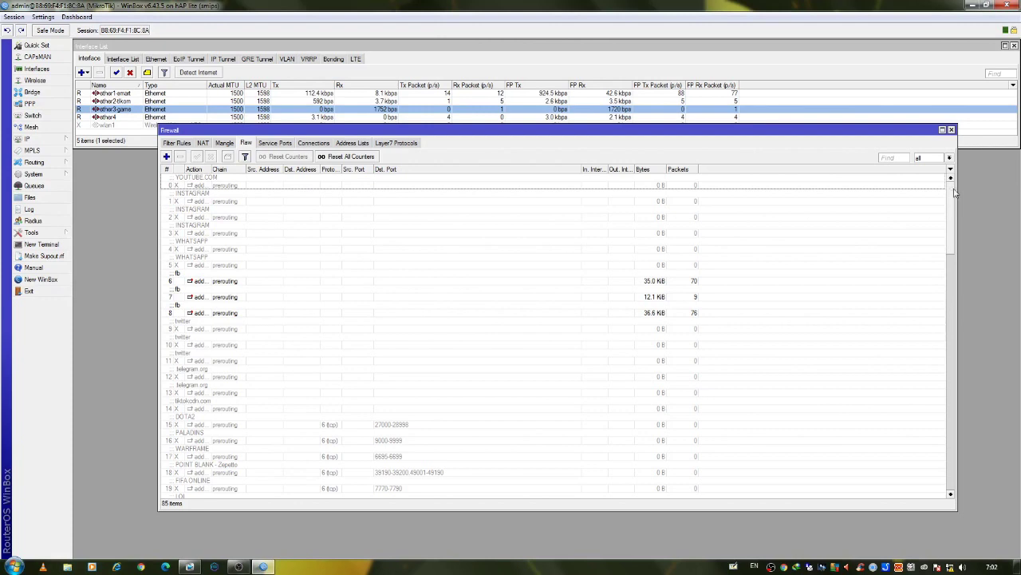
drag(957, 190, 963, 189)
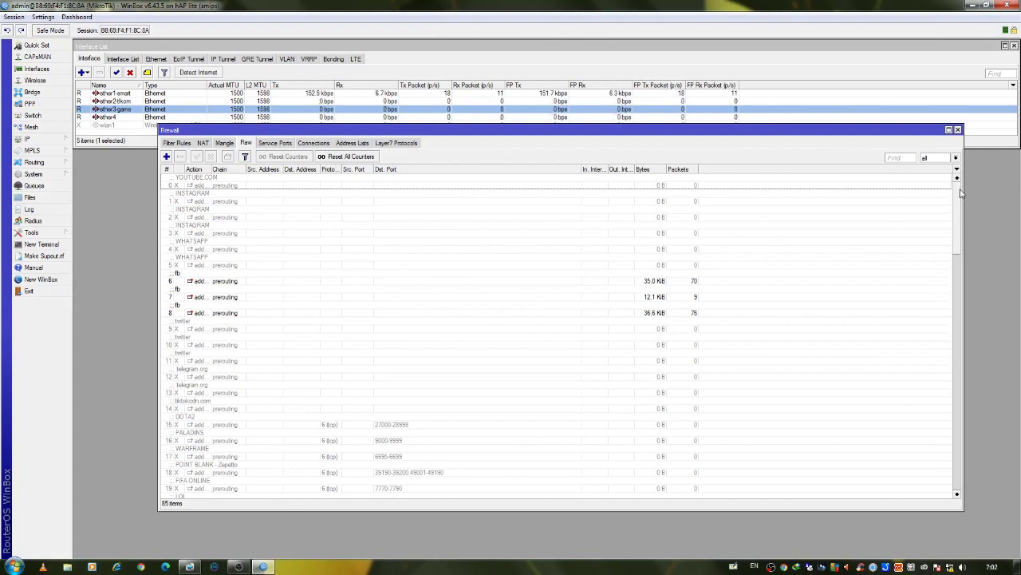
drag(958, 192, 972, 356)
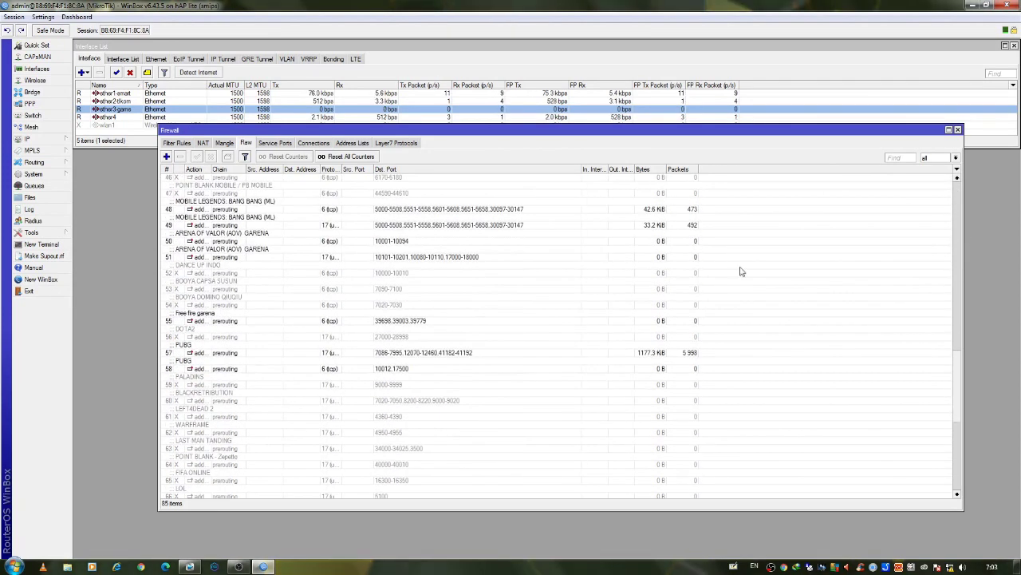
Open the Free fire garena Raw rule, review its General, Advanced and Action settings, and close it.
double_click(231, 320)
drag(307, 157, 390, 178)
click(375, 176)
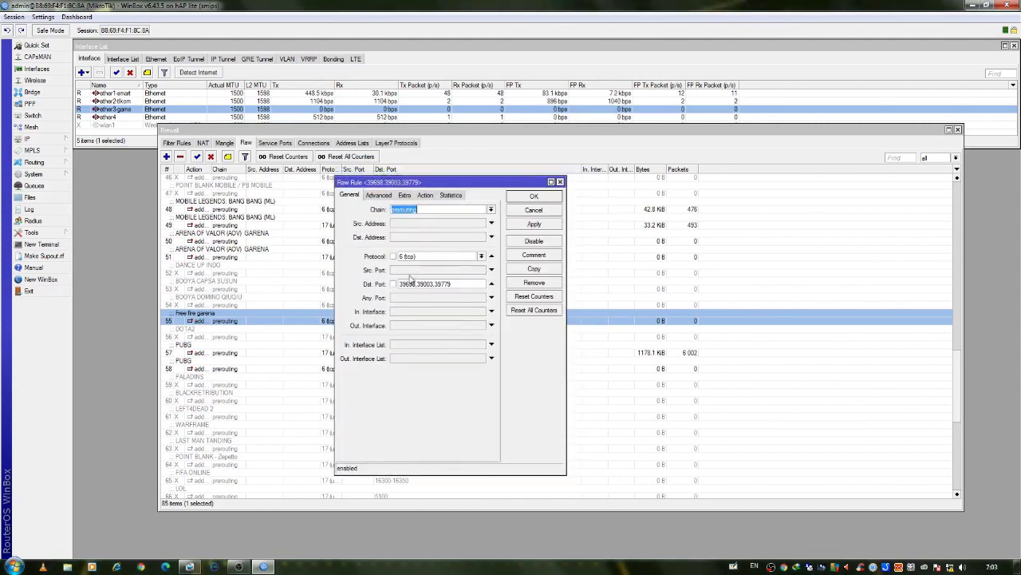
click(380, 196)
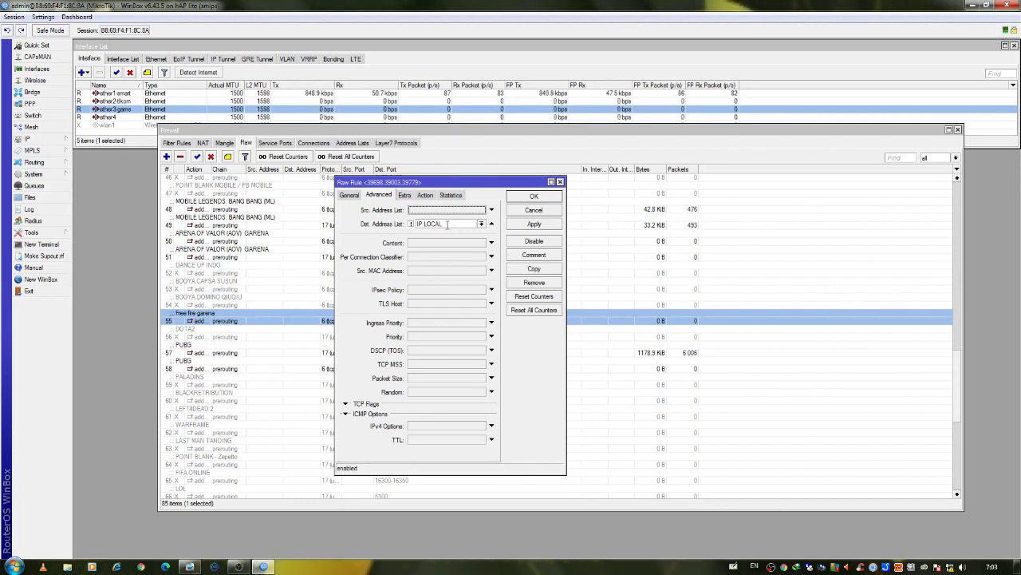
click(425, 196)
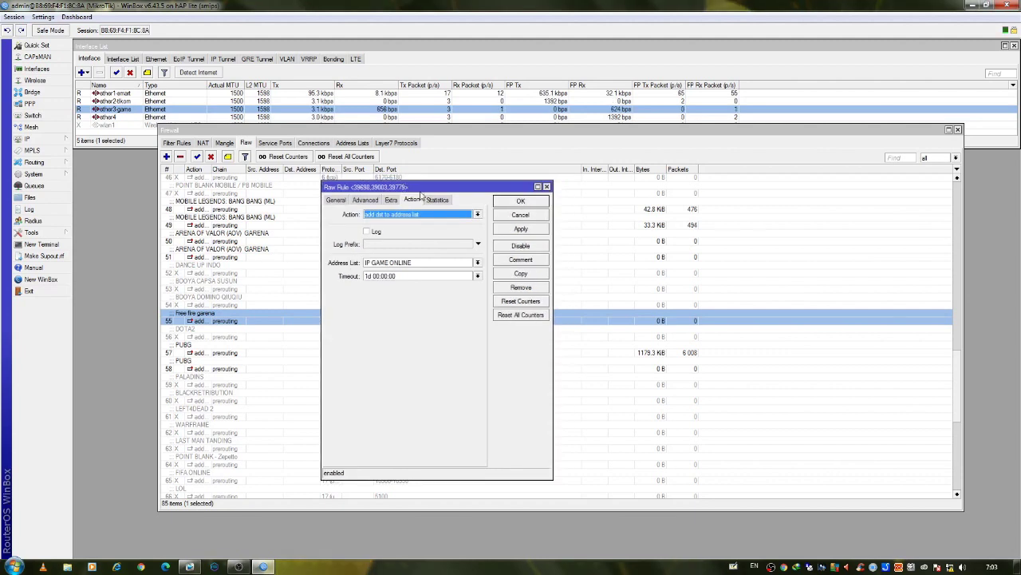
click(549, 192)
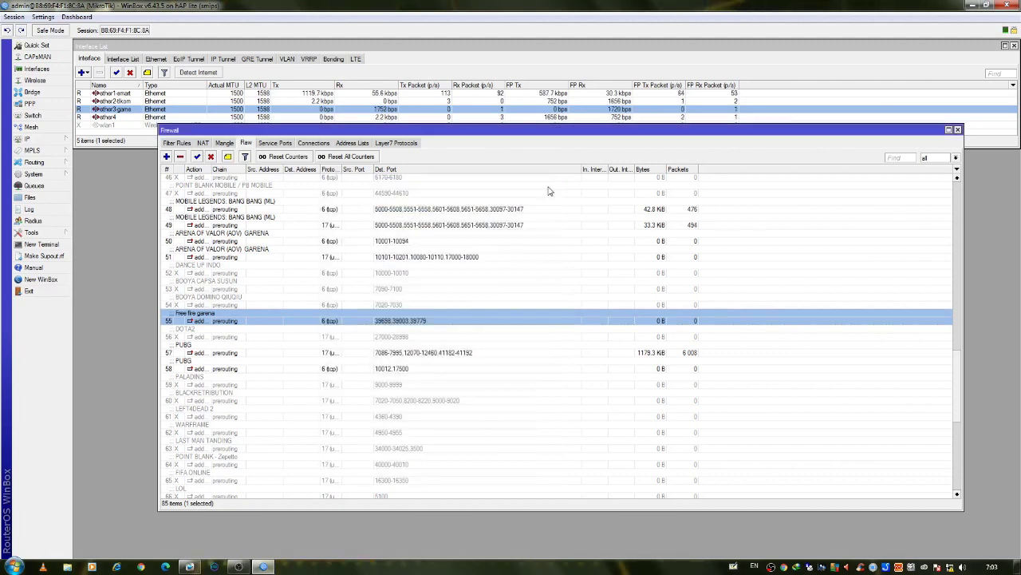
Examine the Raw rules for Mobile Legends, Arena of Valor and the neighbouring games, and close the firewall configuration.
click(217, 336)
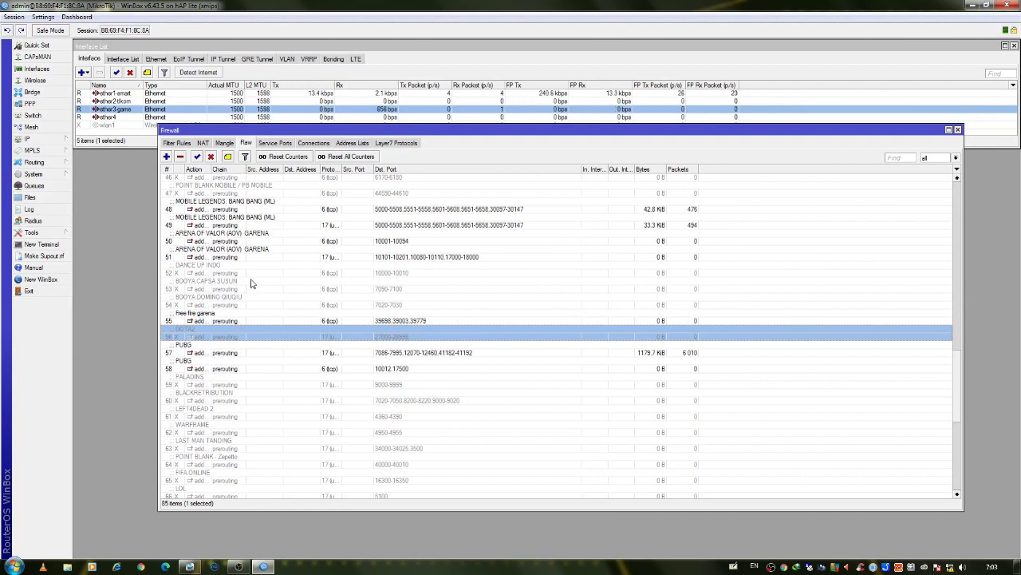
click(289, 206)
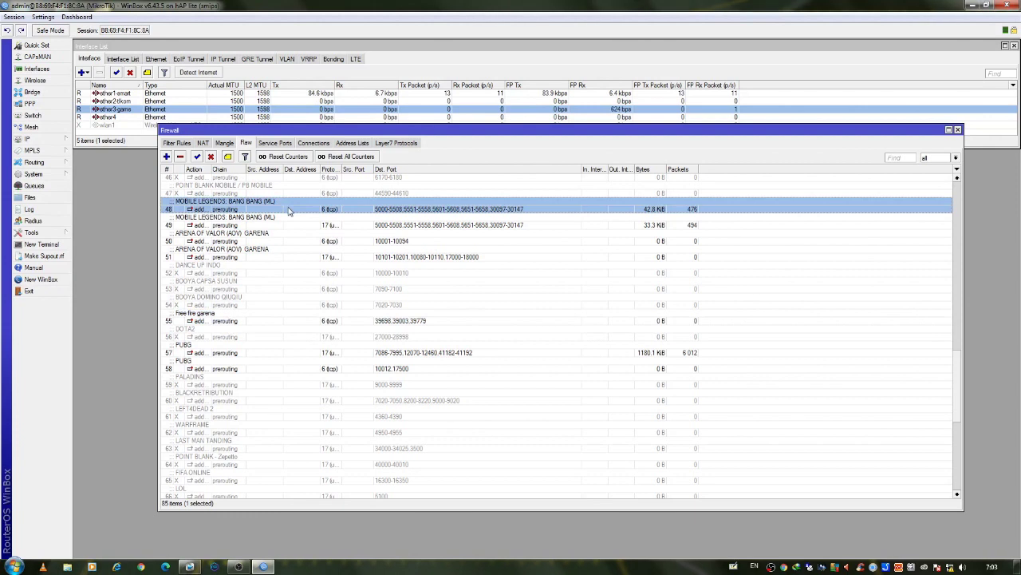
click(288, 221)
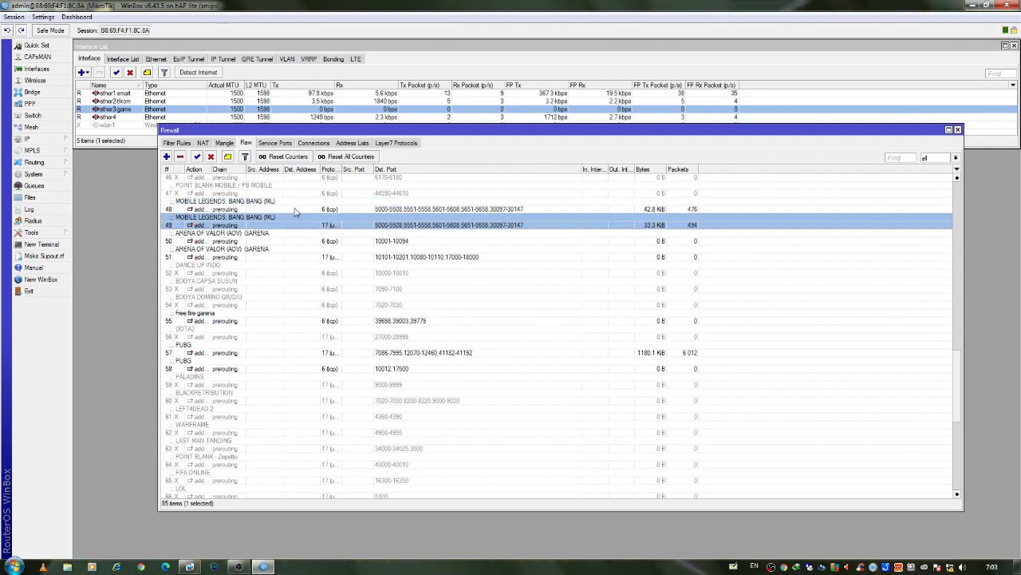
click(295, 210)
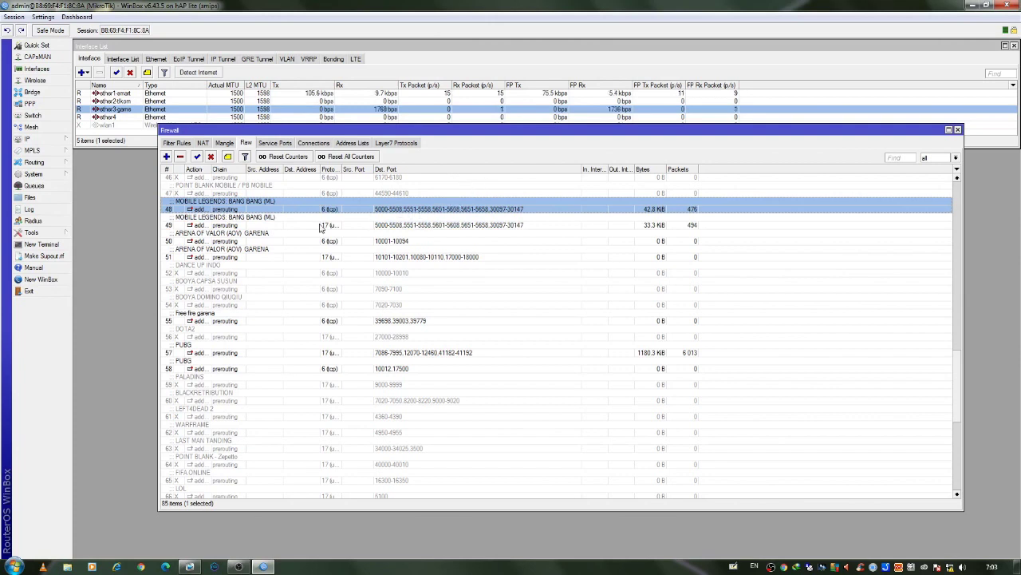
click(289, 190)
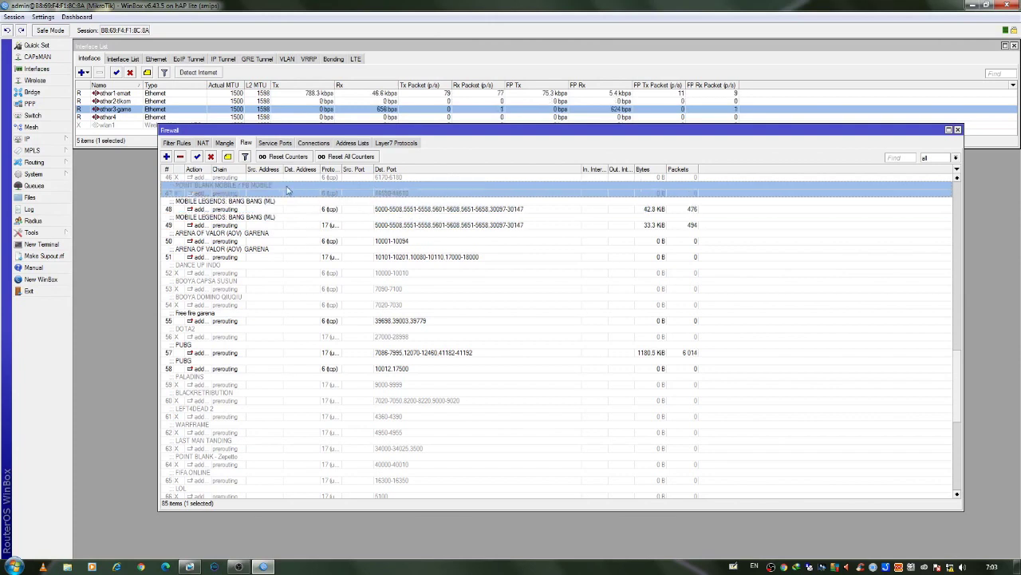
scroll(479, 196, down, 1)
scroll(415, 207, up, 3)
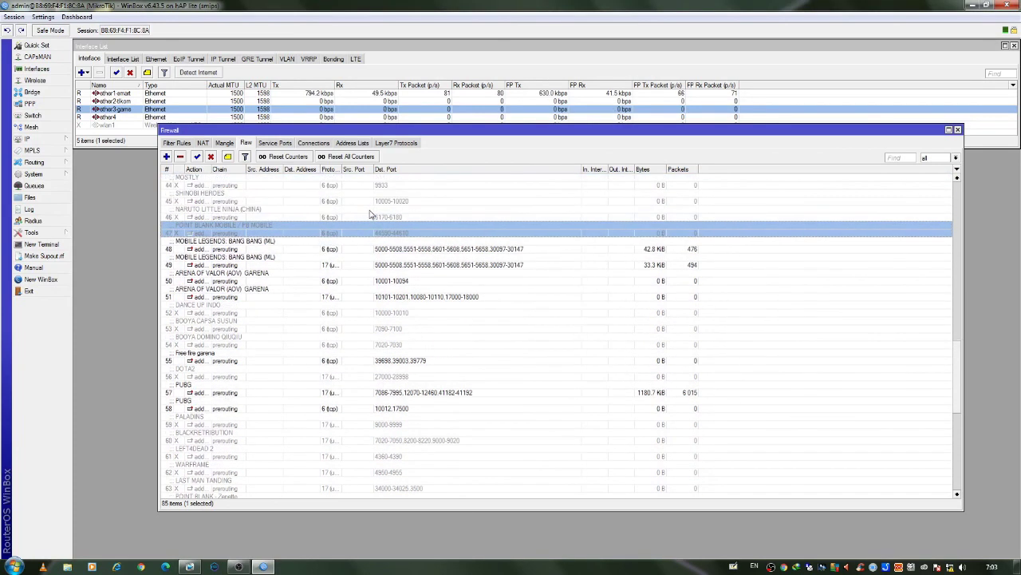
scroll(369, 214, down, 5)
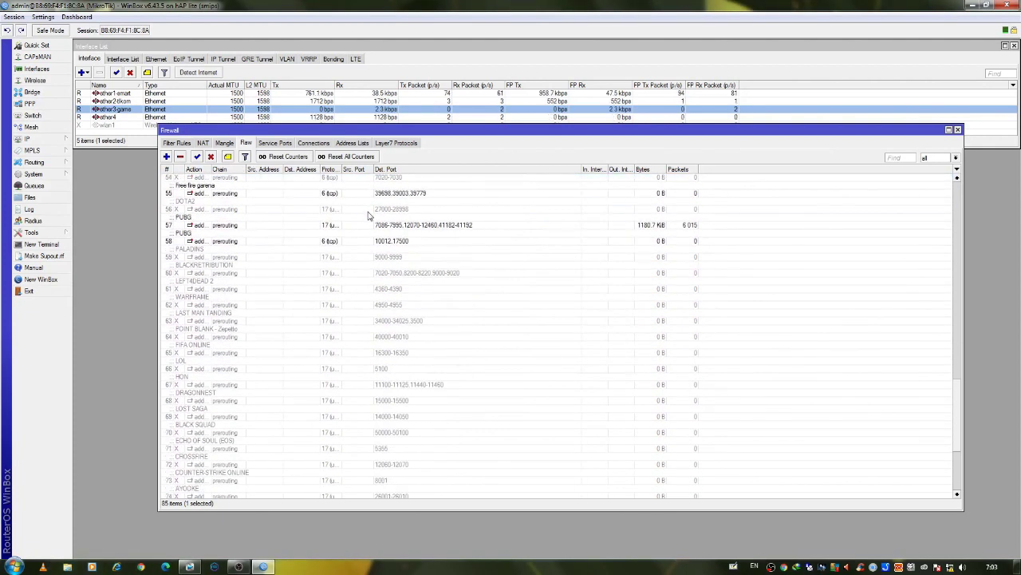
scroll(367, 218, up, 5)
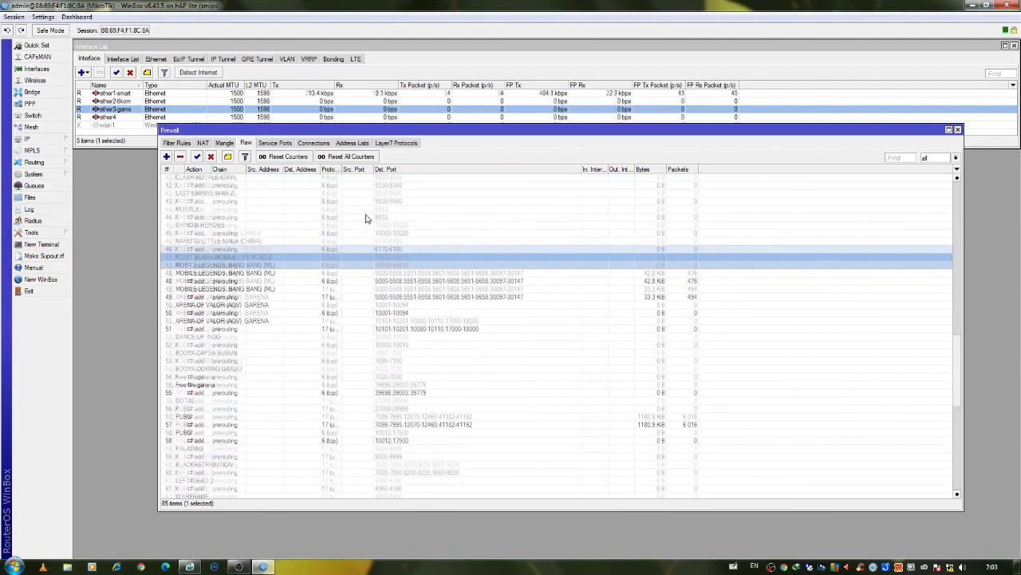
scroll(367, 218, up, 1)
scroll(366, 219, down, 2)
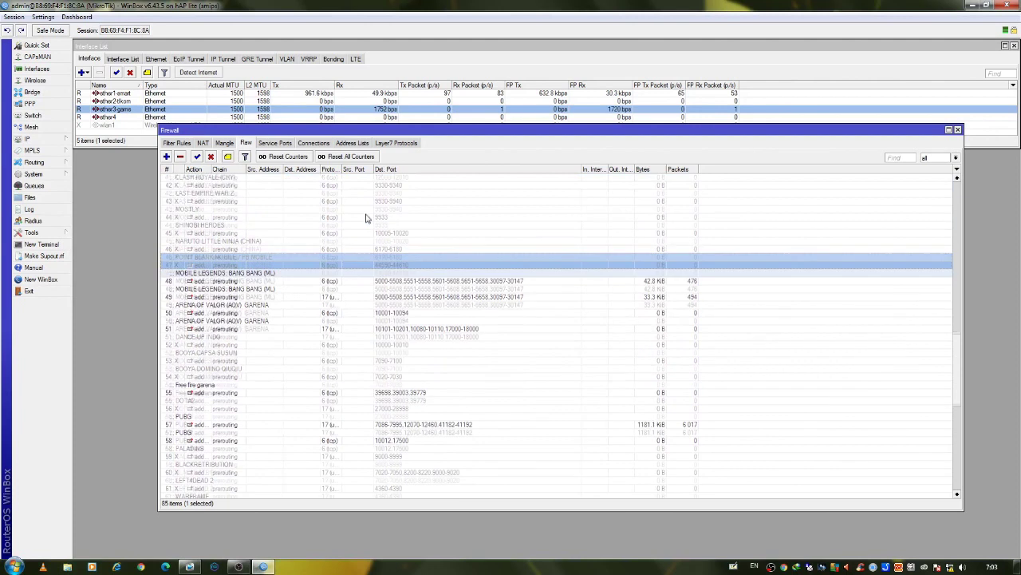
scroll(365, 219, down, 1)
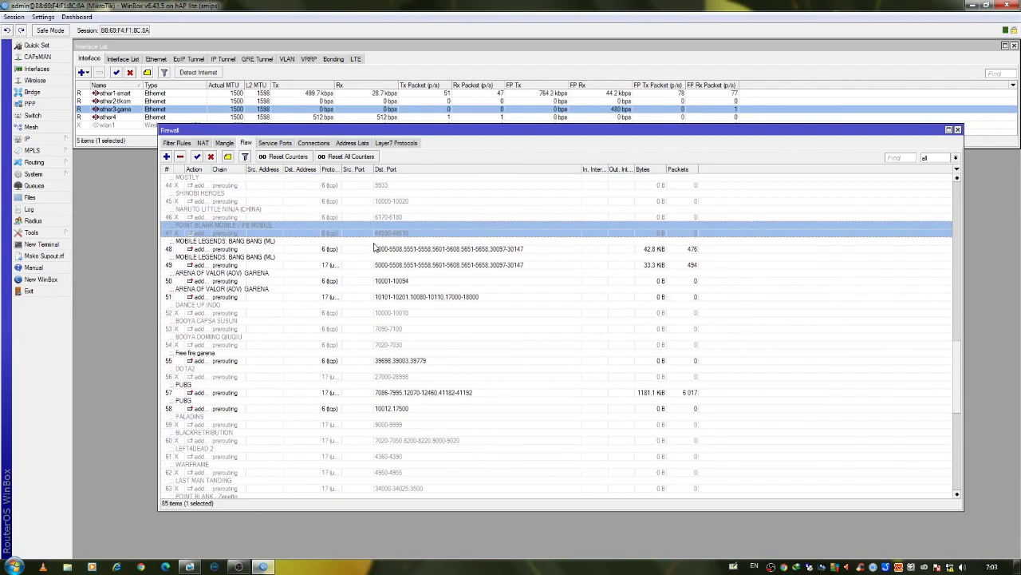
click(268, 249)
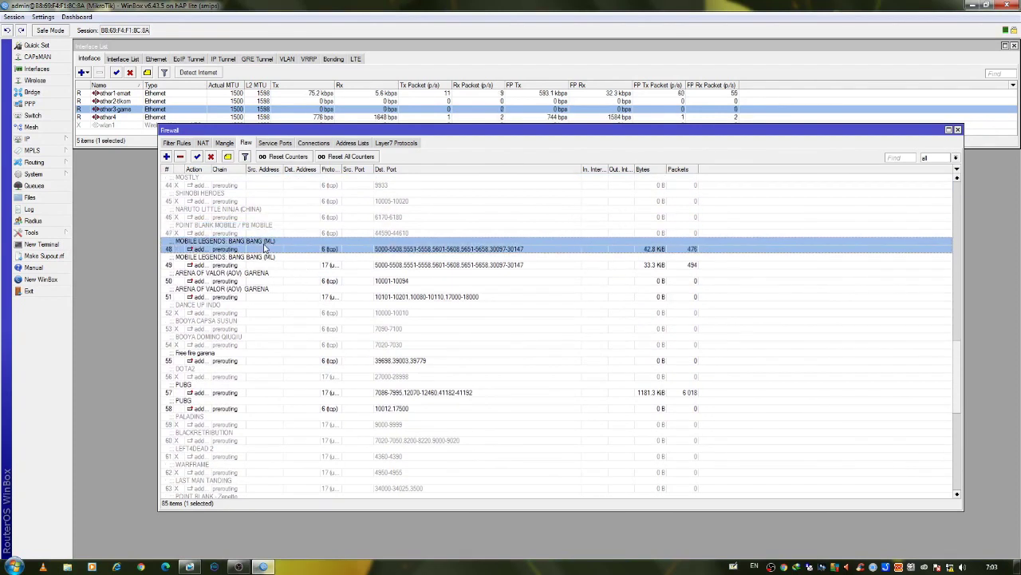
click(342, 264)
click(304, 278)
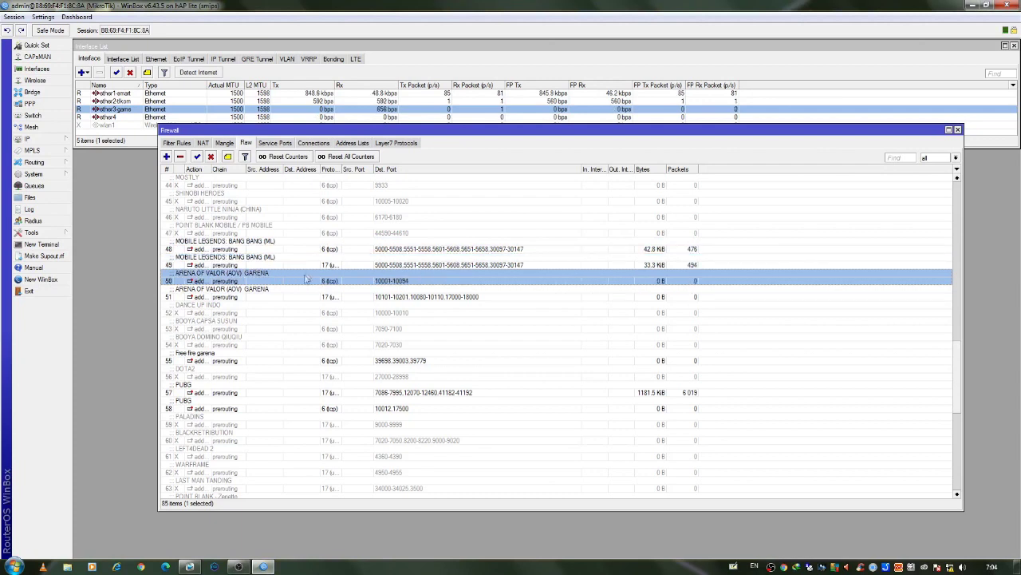
click(289, 291)
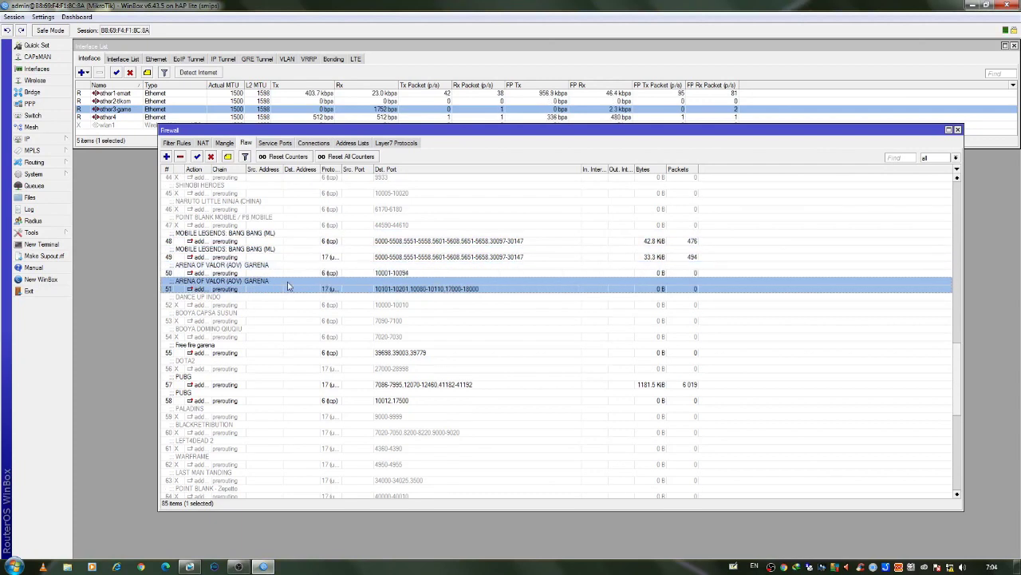
scroll(288, 286, up, 2)
scroll(287, 285, up, 1)
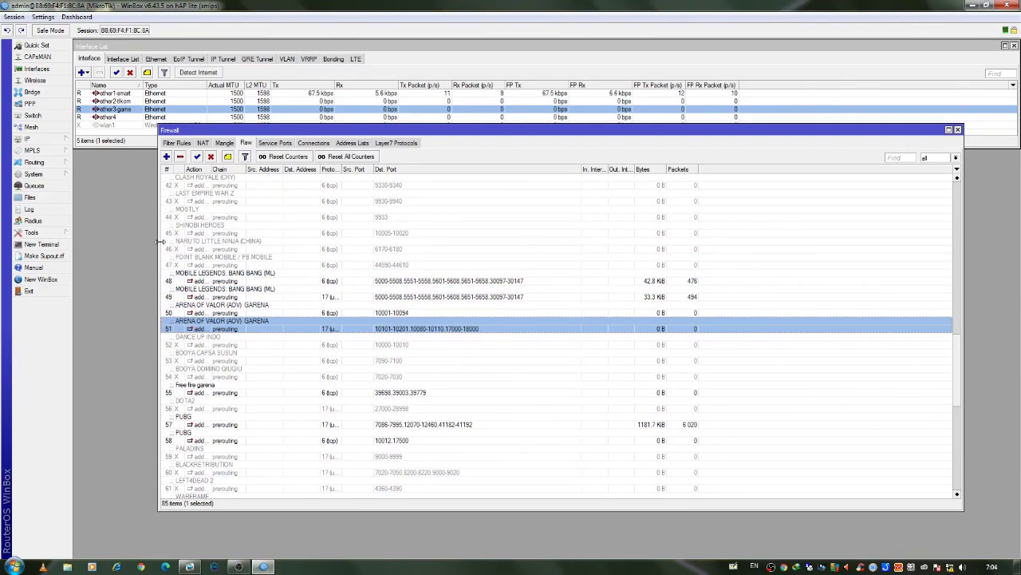
scroll(212, 197, up, 1)
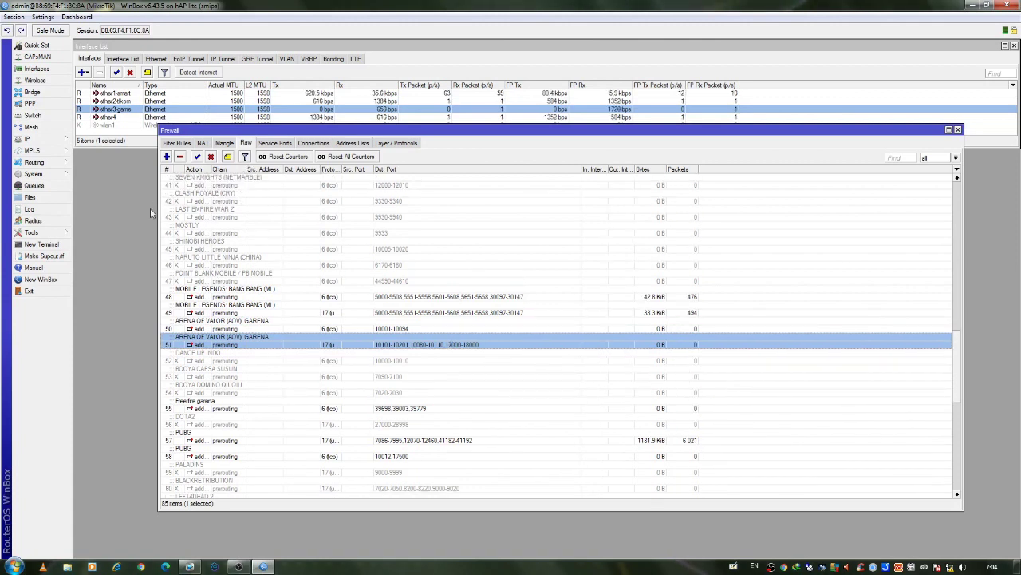
click(957, 130)
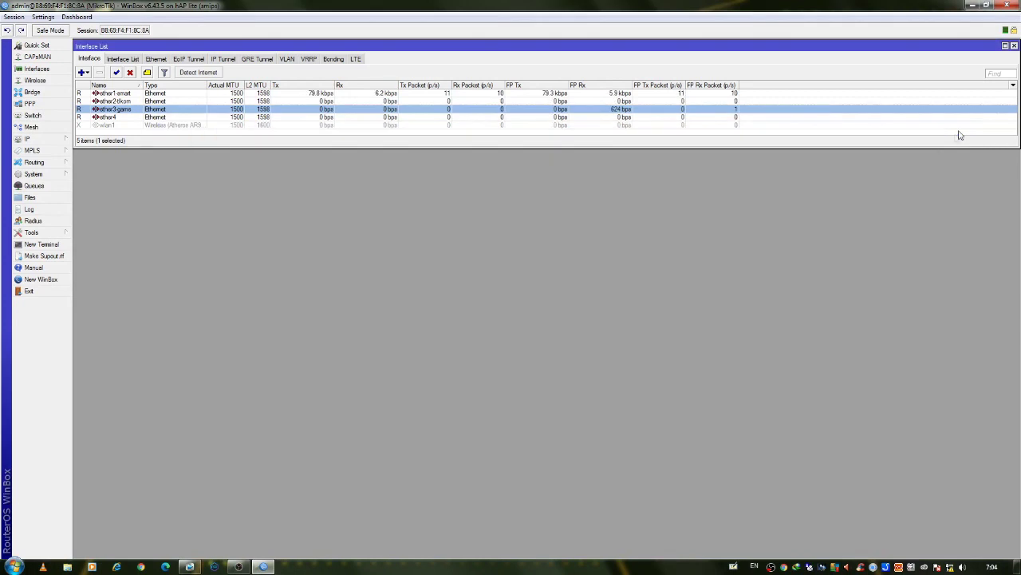
Open the SCRIPT RAW GAME text file from the Documents library and arrange its window to show the whole script.
click(67, 566)
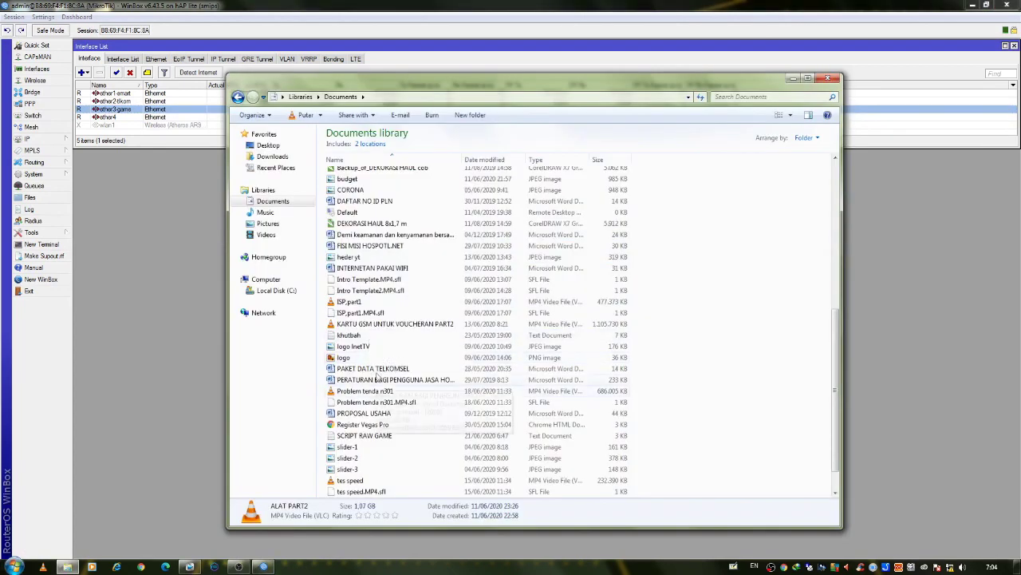
click(381, 435)
double_click(381, 436)
drag(425, 139, 600, 151)
drag(562, 423, 557, 523)
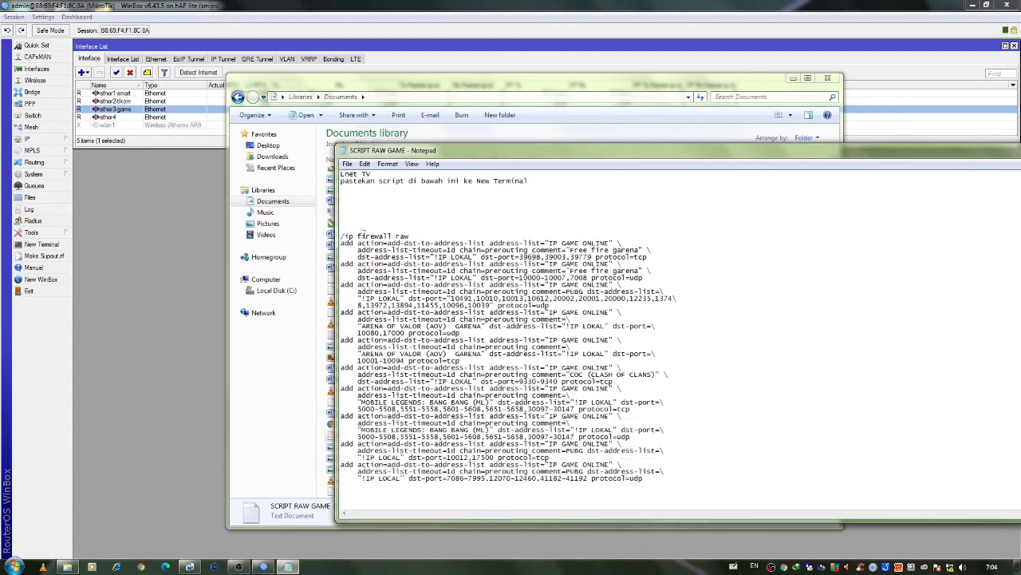
Copy the script from the "/ip firewall raw" line through the final PUBG rule.
drag(342, 237, 649, 488)
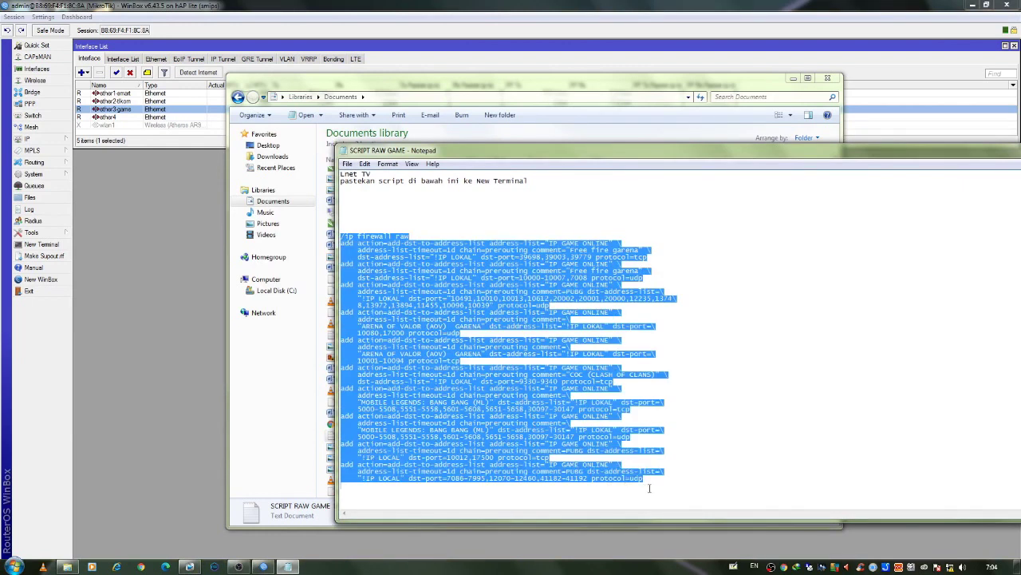
right_click(523, 307)
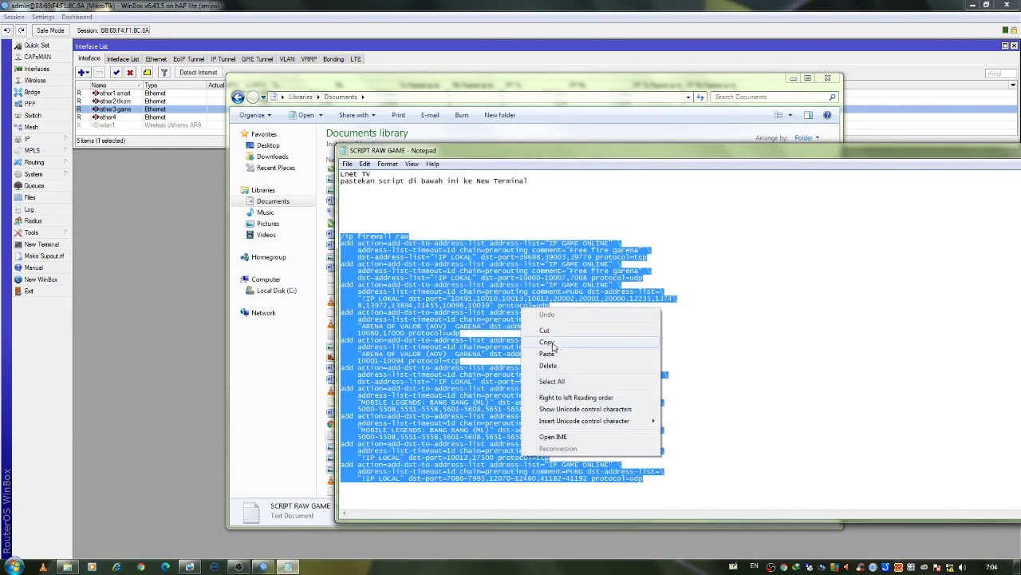
click(550, 342)
Switch back to WinBox, open a new terminal for pasting the script, and close it without pasting.
click(116, 242)
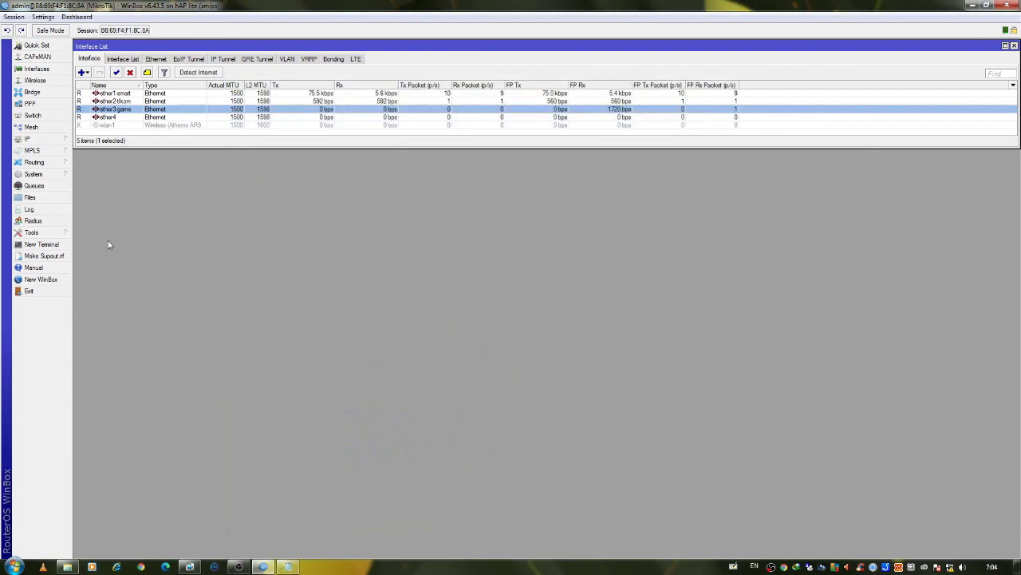
click(46, 249)
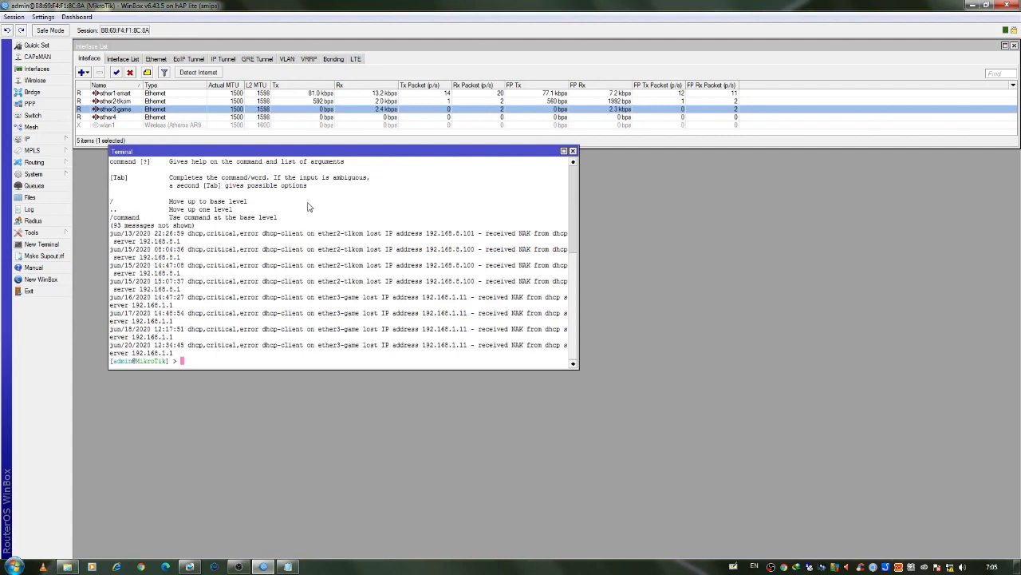
right_click(293, 211)
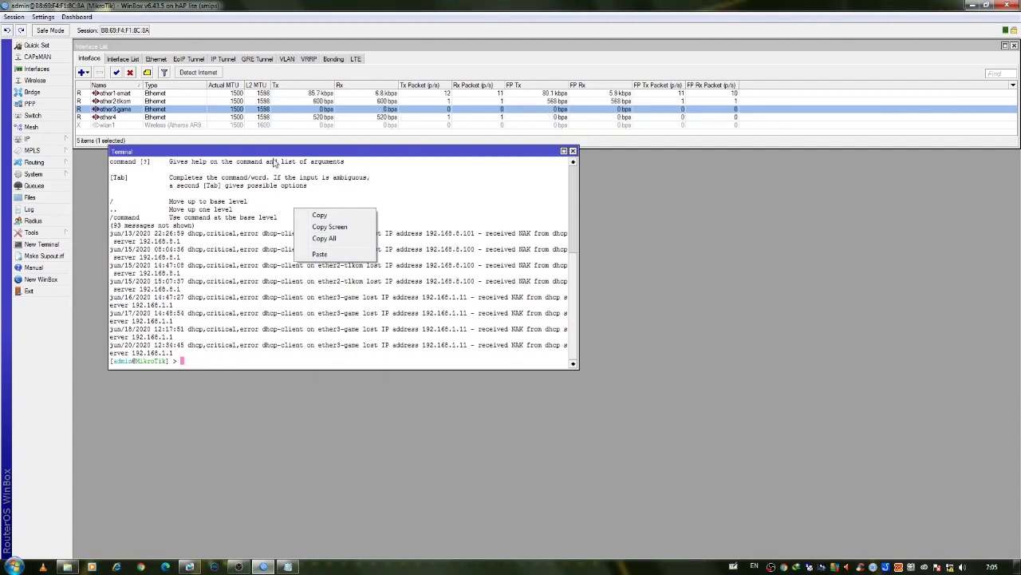
click(572, 151)
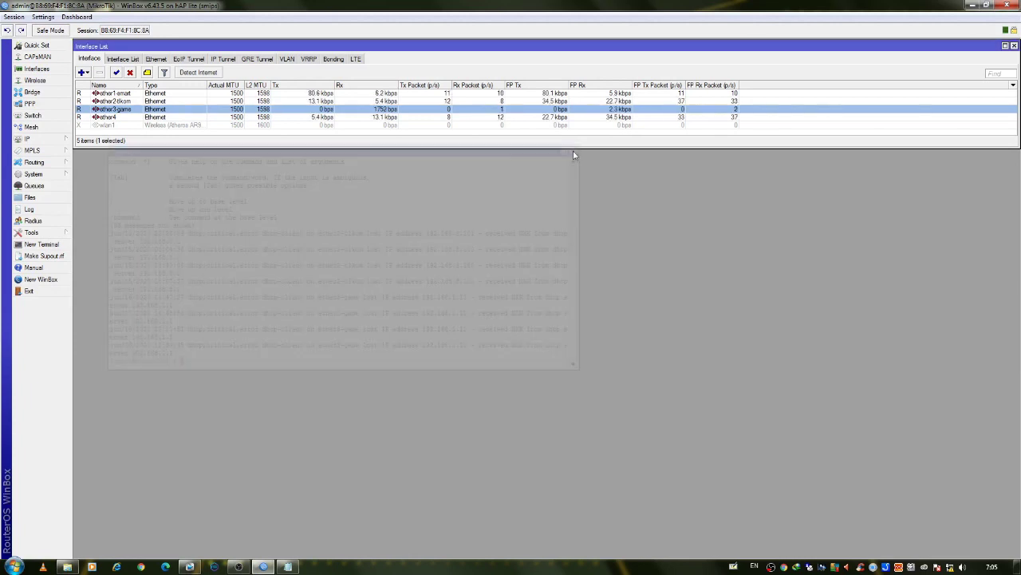
Reopen the firewall configuration, reposition its window and review the Mangle rules.
click(50, 141)
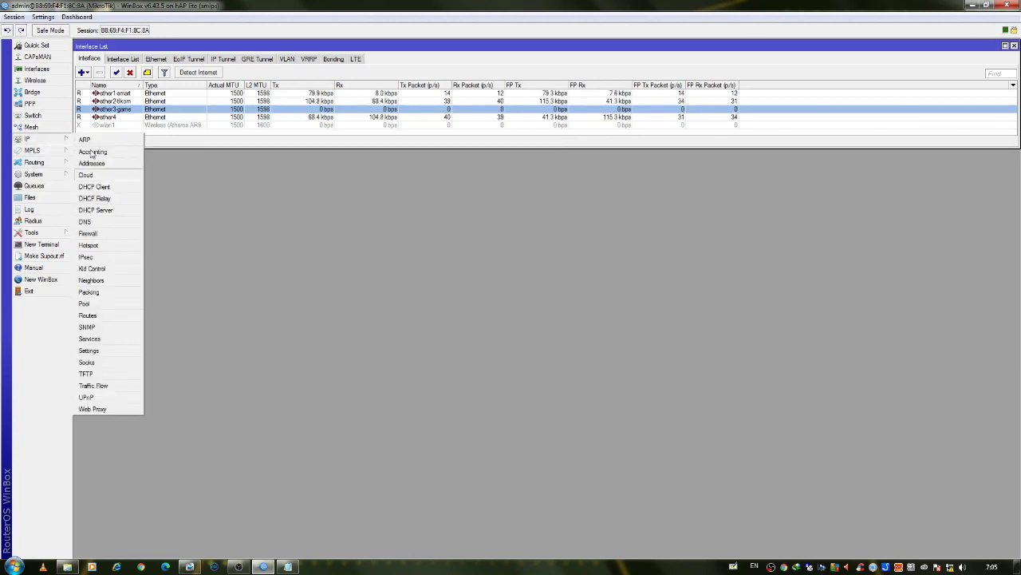
click(88, 233)
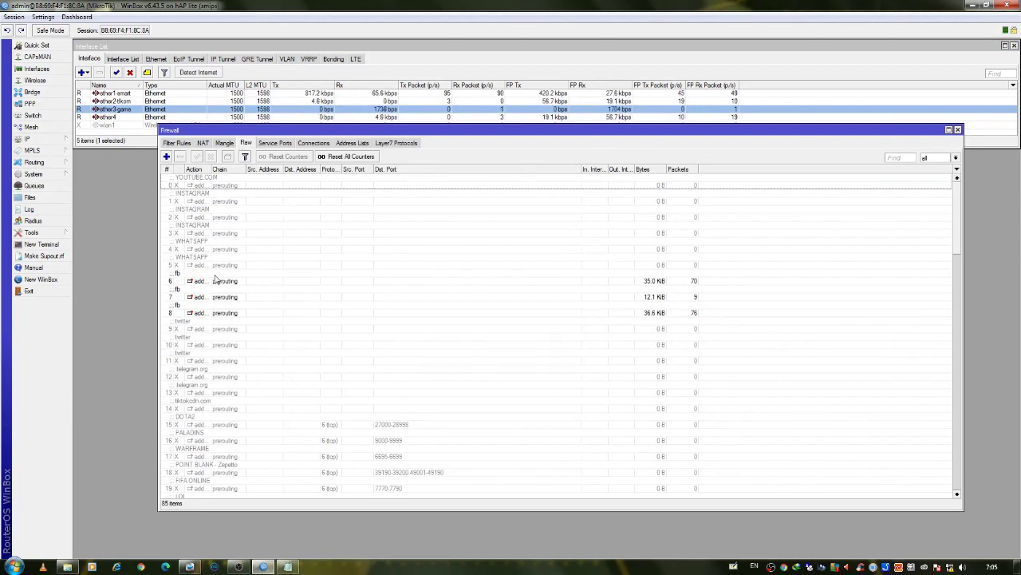
drag(503, 132, 520, 106)
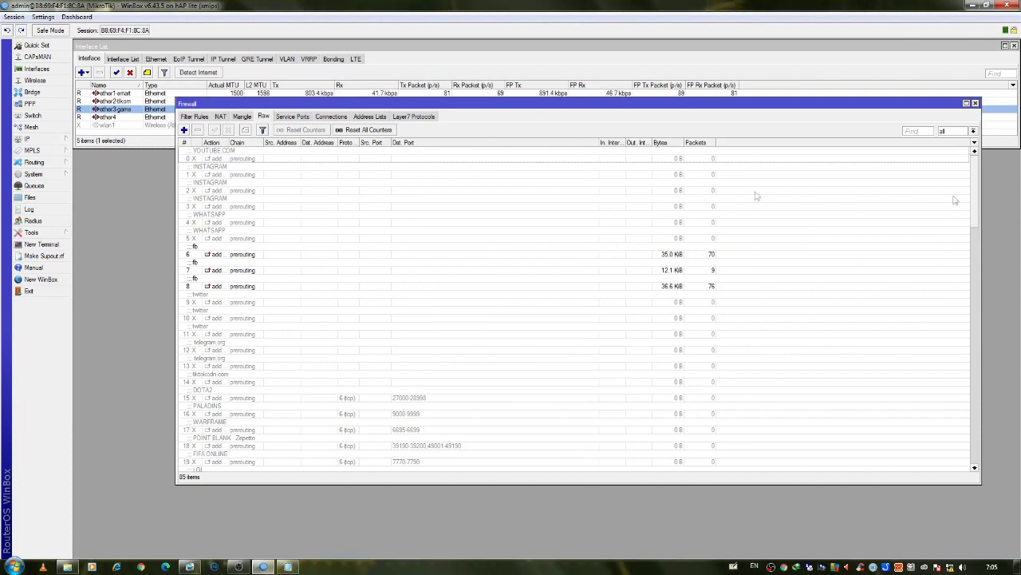
click(249, 118)
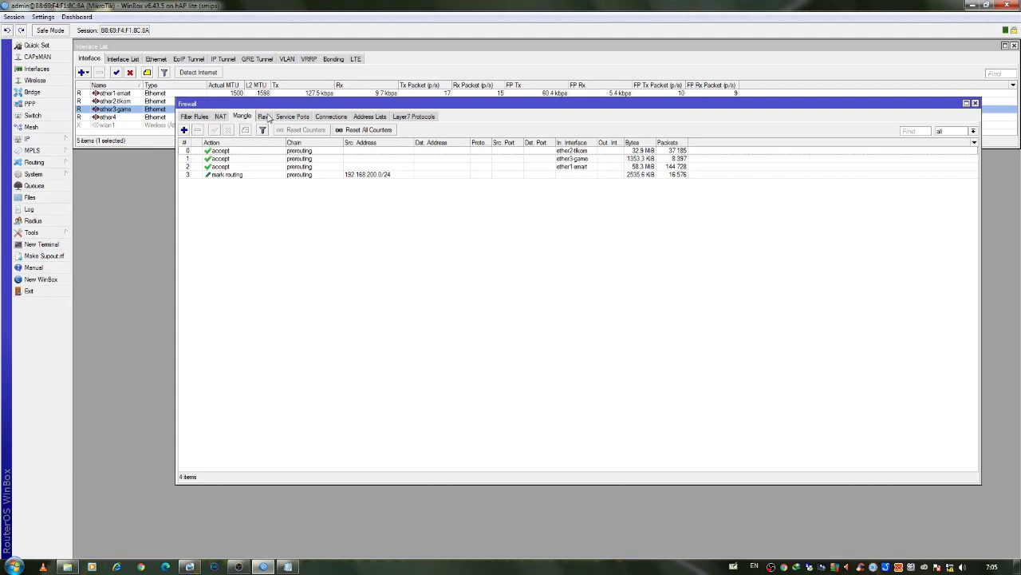
Start a new Mangle rule on the prerouting chain, repositioning its window over the rule list.
click(263, 117)
click(242, 117)
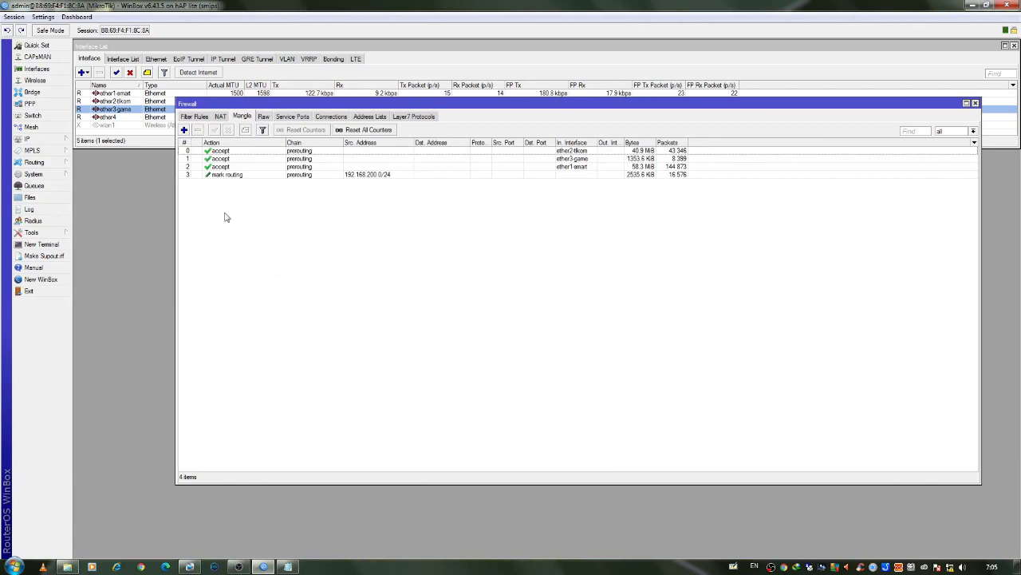
click(183, 130)
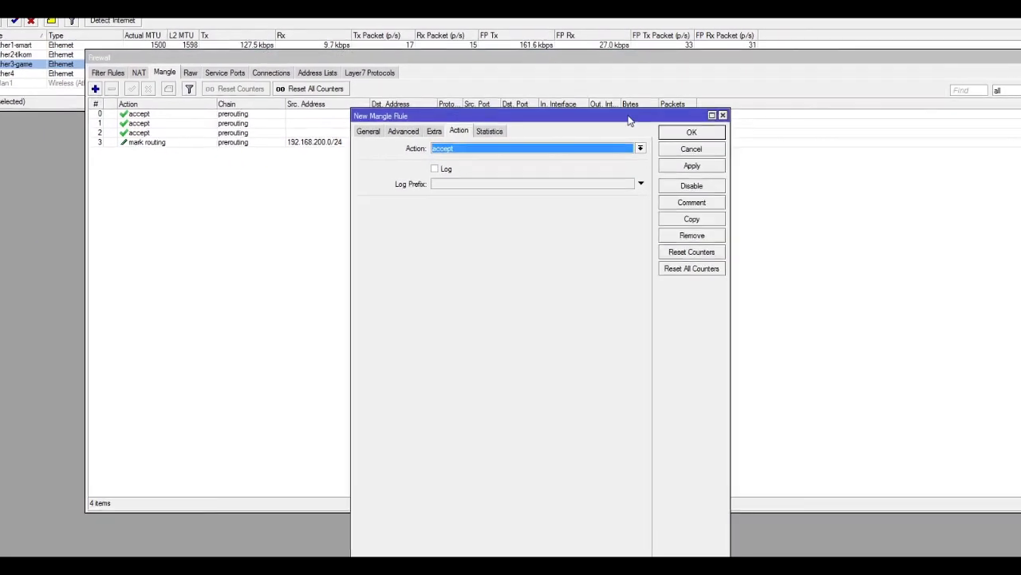
drag(636, 130, 596, 109)
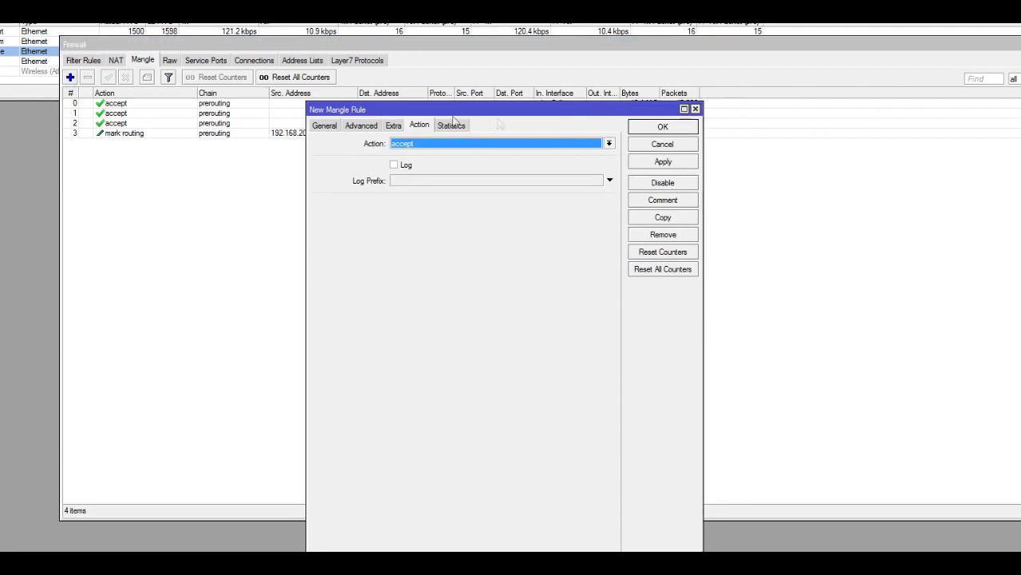
click(323, 126)
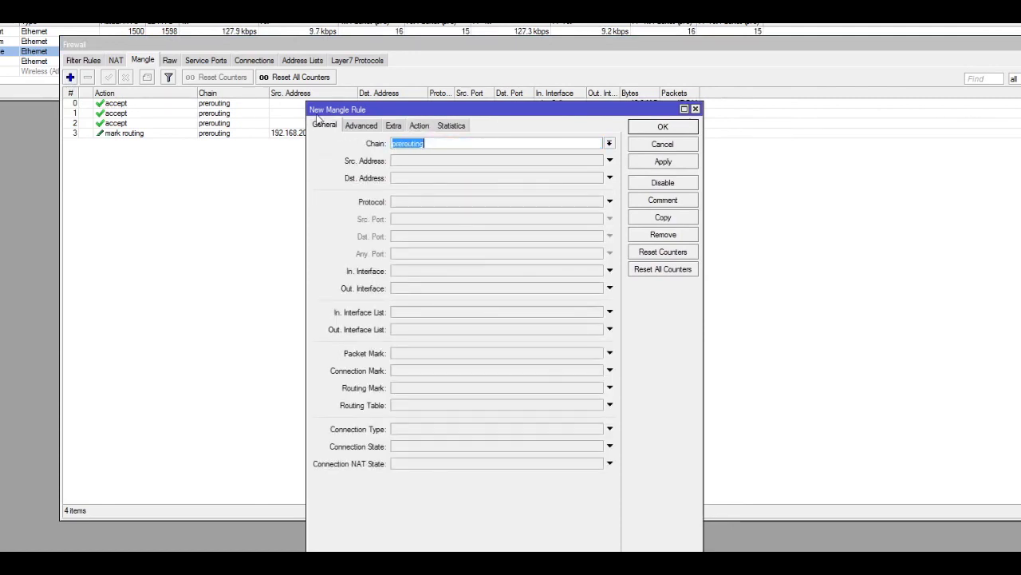
click(392, 145)
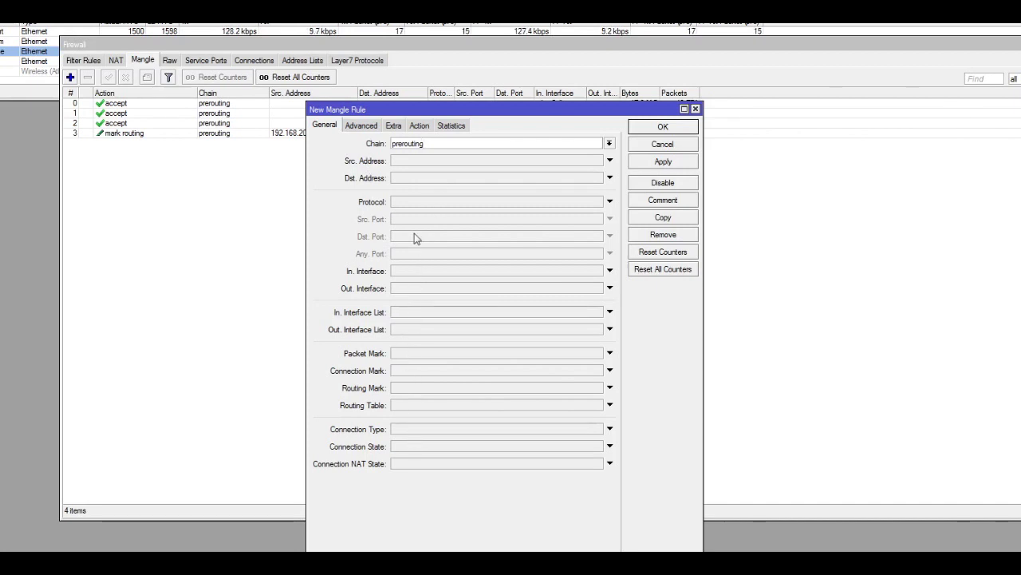
Set the new Mangle rule's destination address list to IP GAME ONLINE.
click(360, 126)
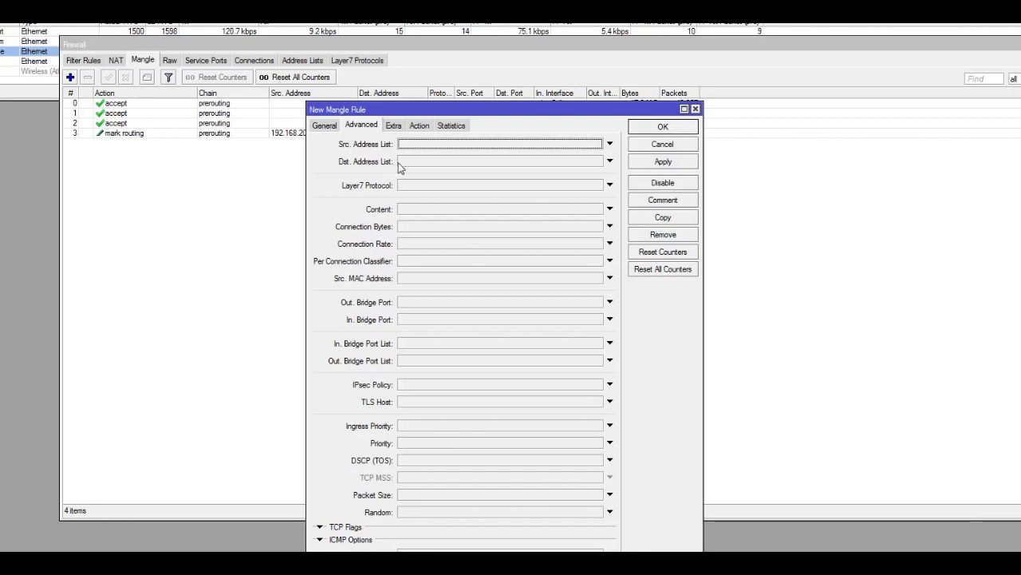
click(610, 161)
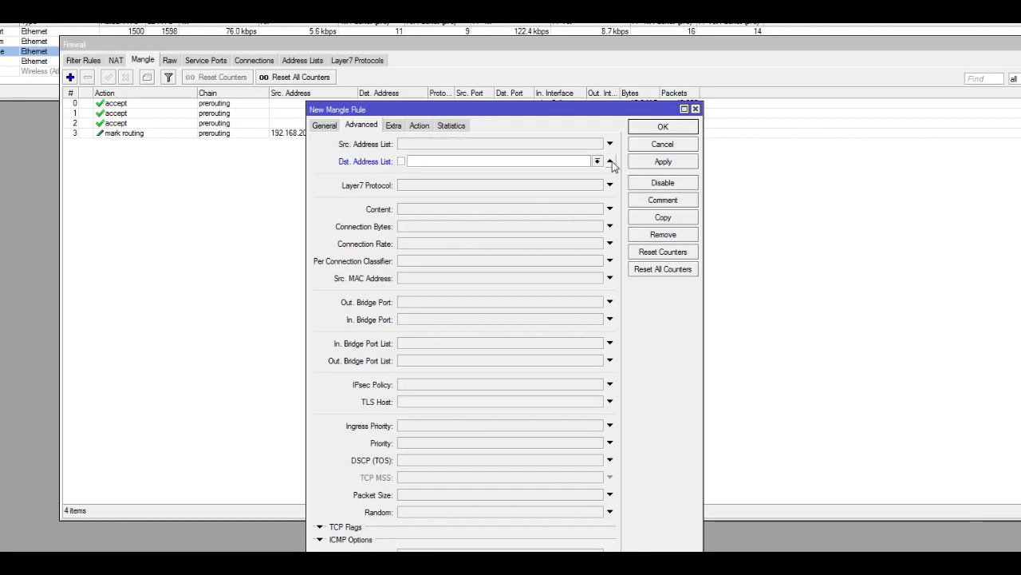
click(597, 161)
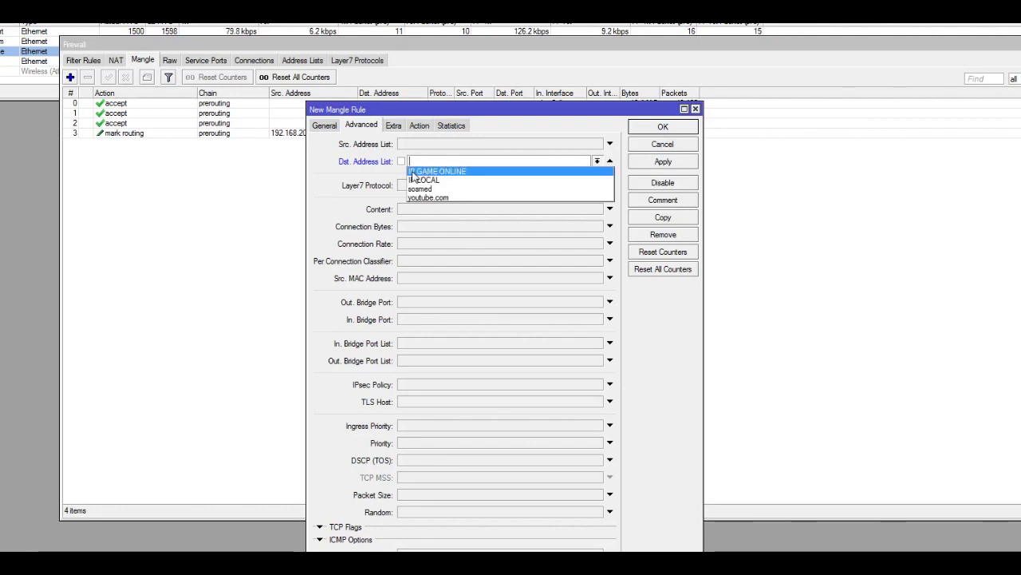
click(482, 172)
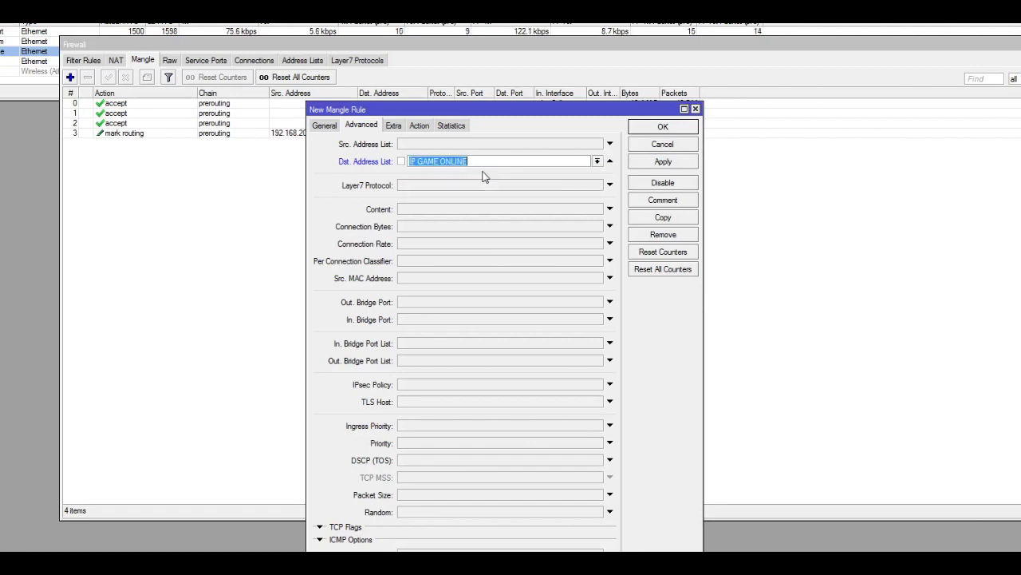
click(547, 162)
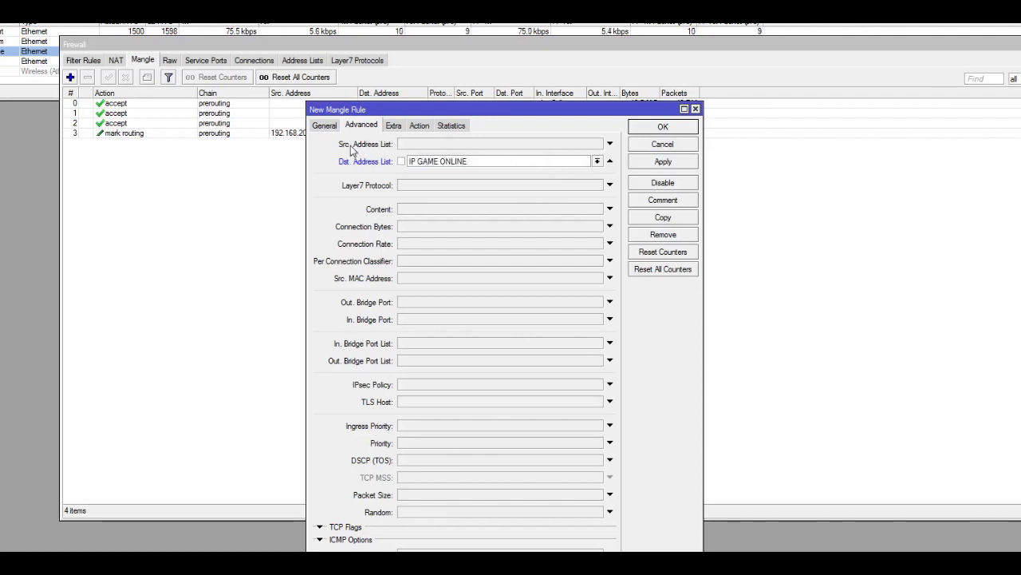
click(608, 145)
click(597, 143)
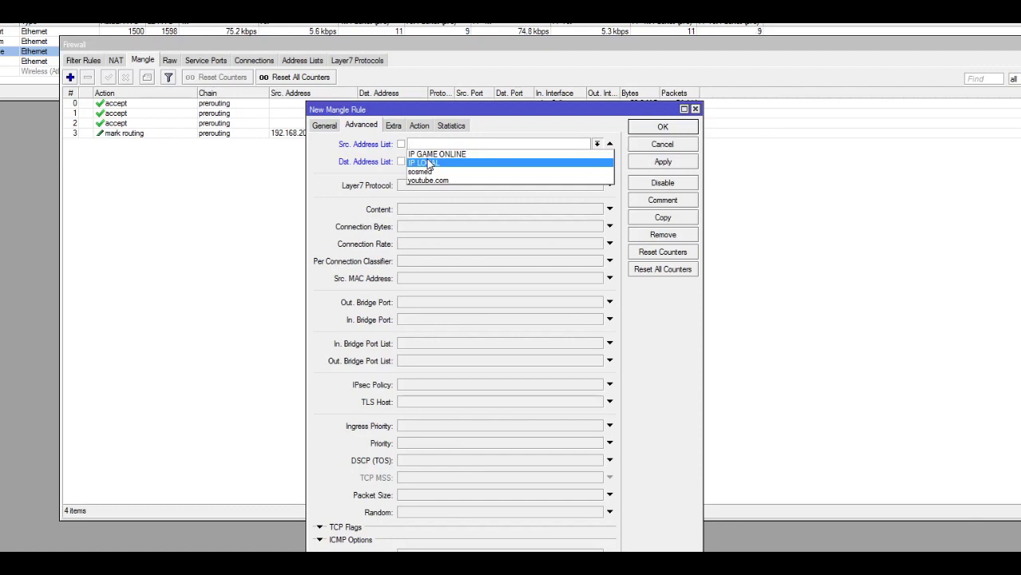
click(392, 160)
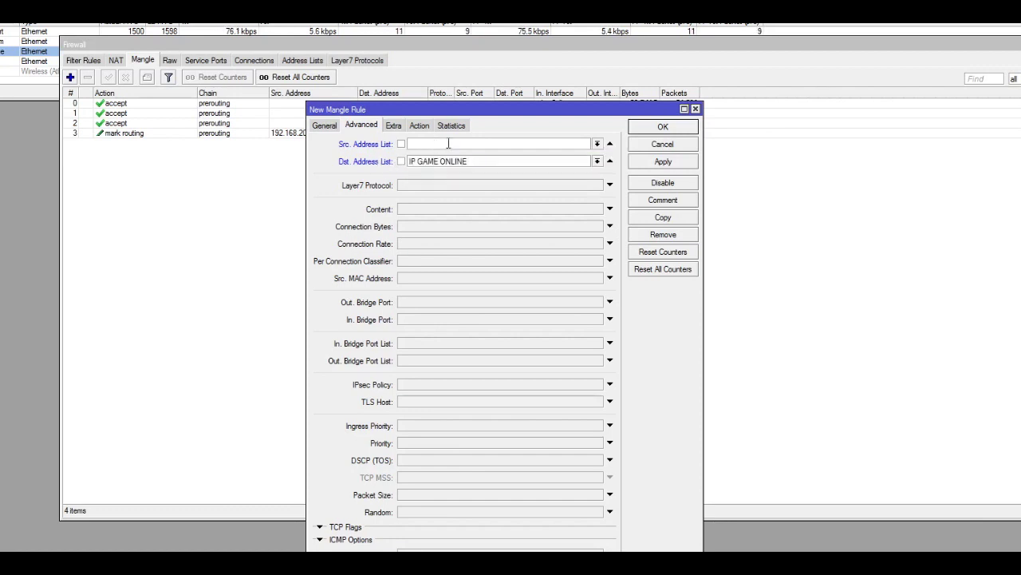
click(610, 143)
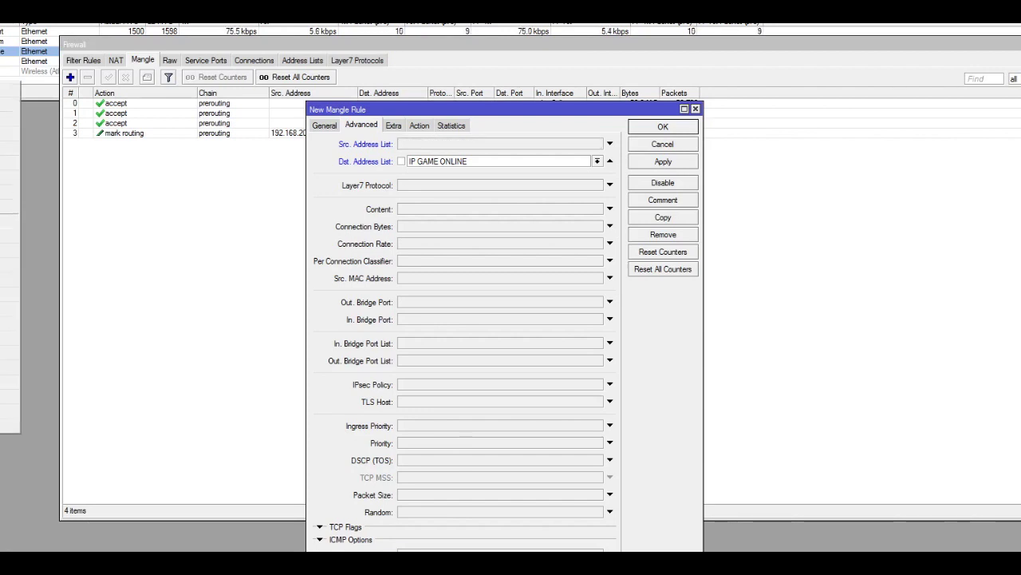
click(12, 228)
drag(154, 142, 229, 186)
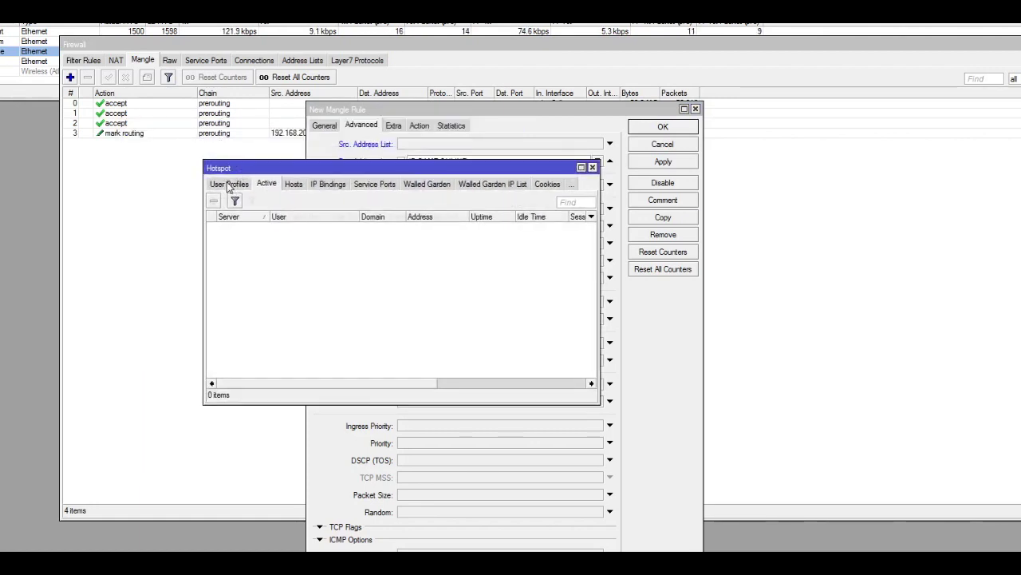
click(229, 184)
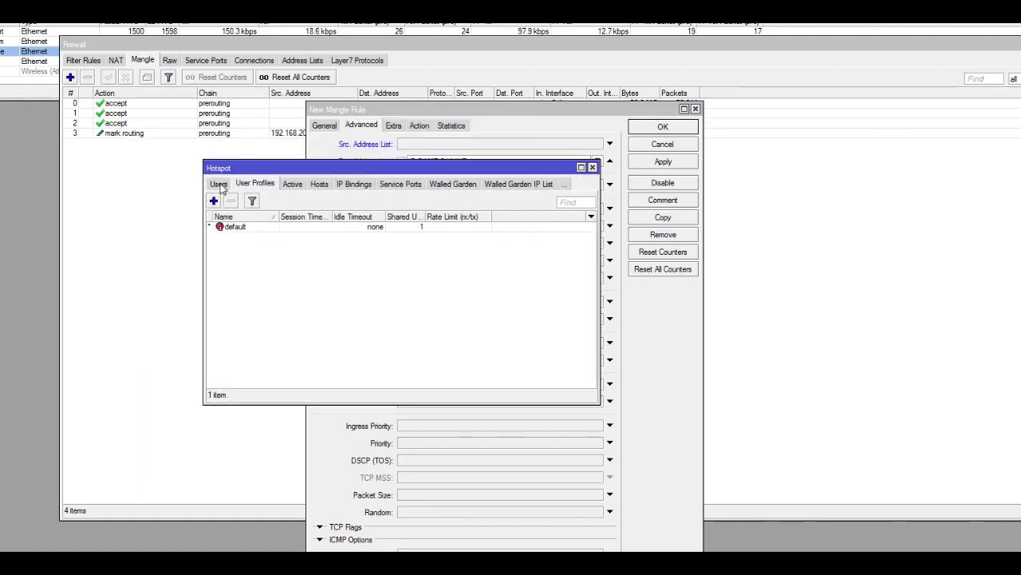
click(592, 166)
Open the router's IP address list and compare the ether4 address with those of ether3-game, ether1-smart and ether2-tlkom.
click(142, 154)
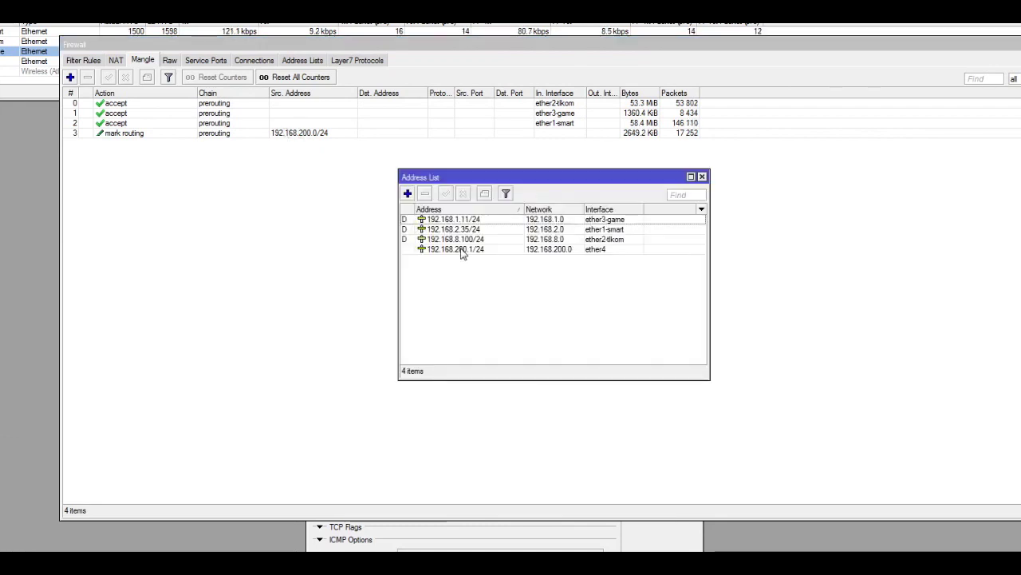
click(460, 251)
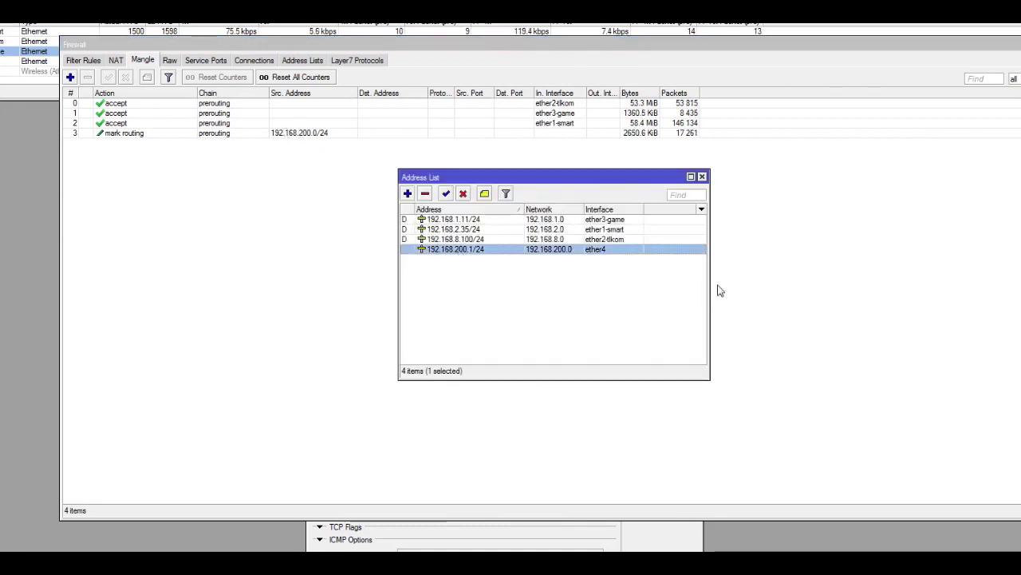
drag(710, 281, 795, 284)
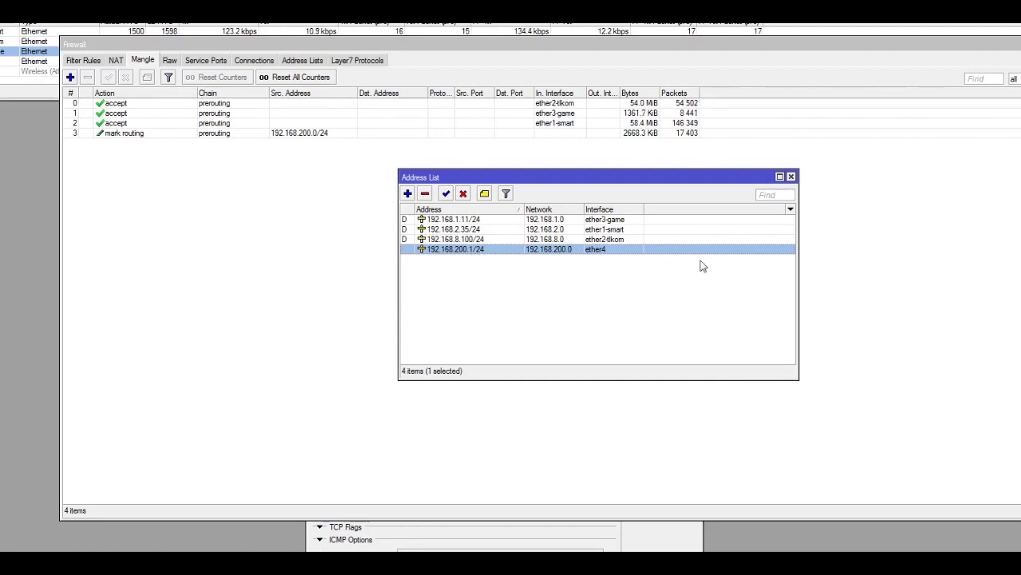
click(654, 267)
click(606, 250)
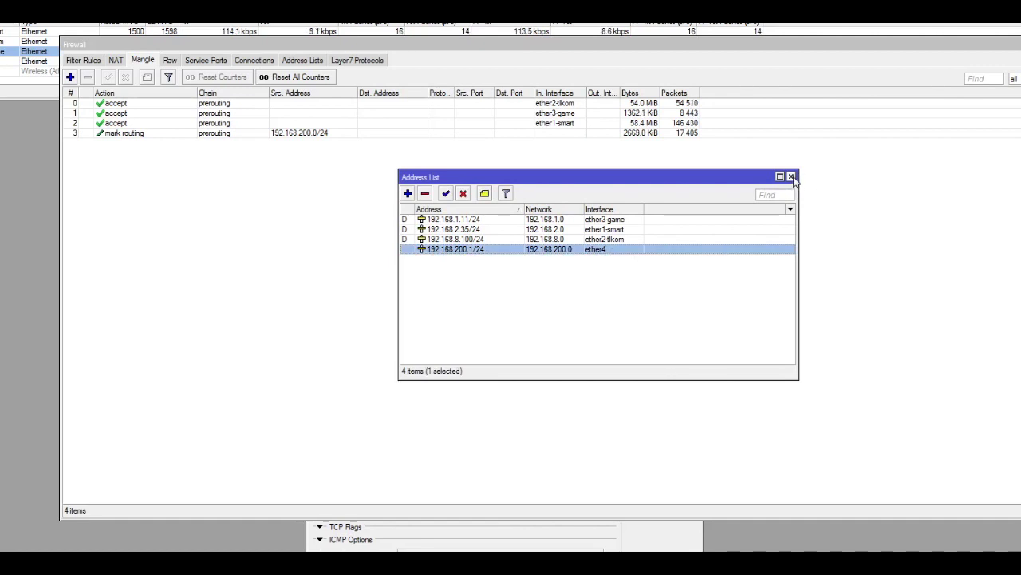
click(622, 222)
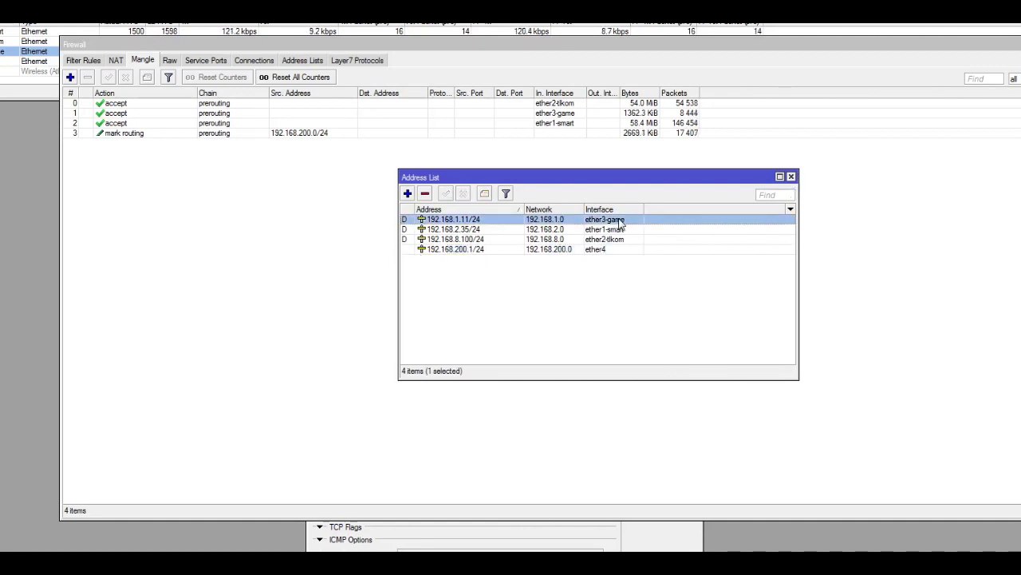
click(621, 232)
click(621, 240)
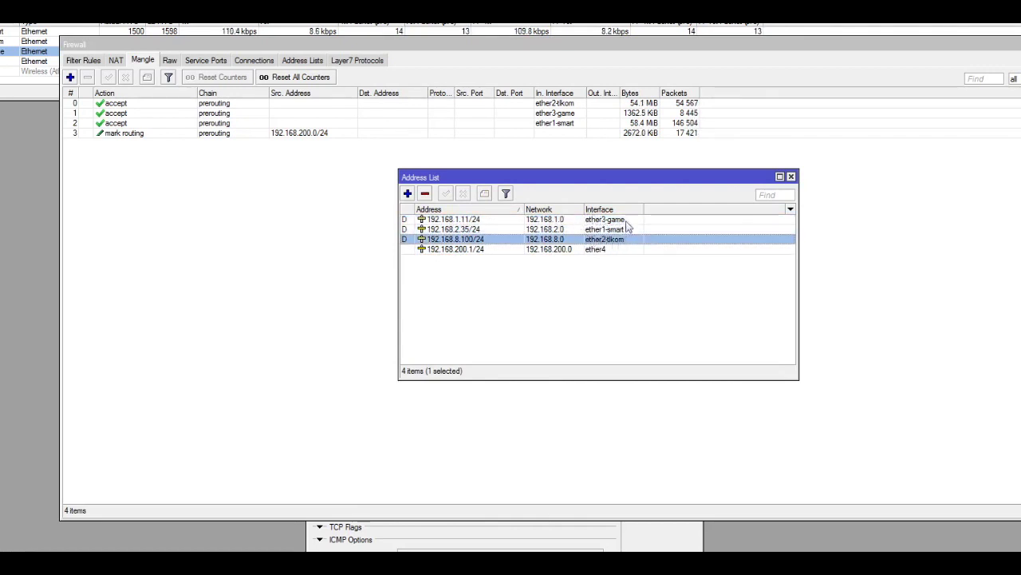
click(476, 250)
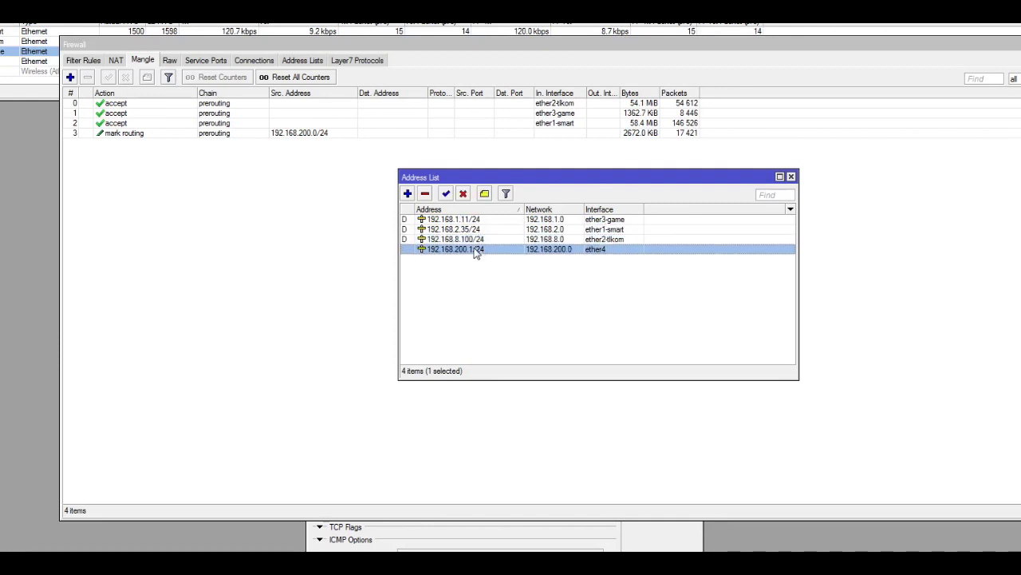
click(594, 275)
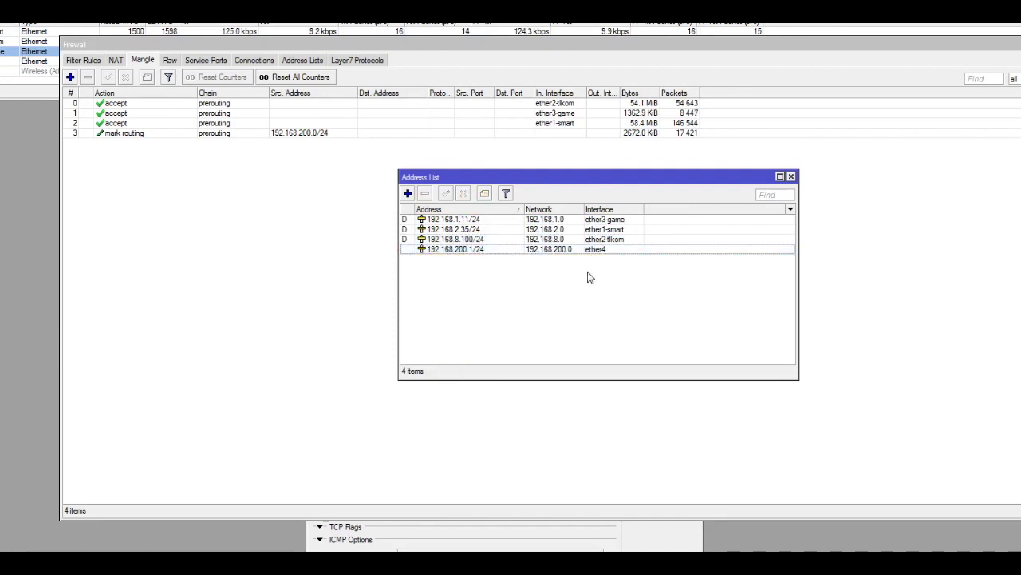
click(790, 177)
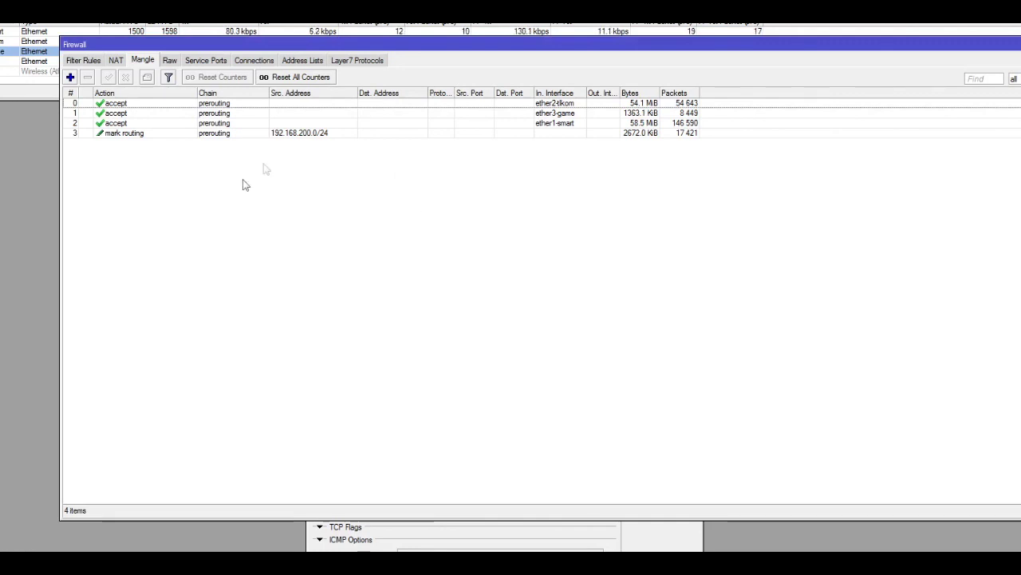
Bring the New Mangle Rule window back to the front and check the ether4 address again in the IP address list.
click(407, 533)
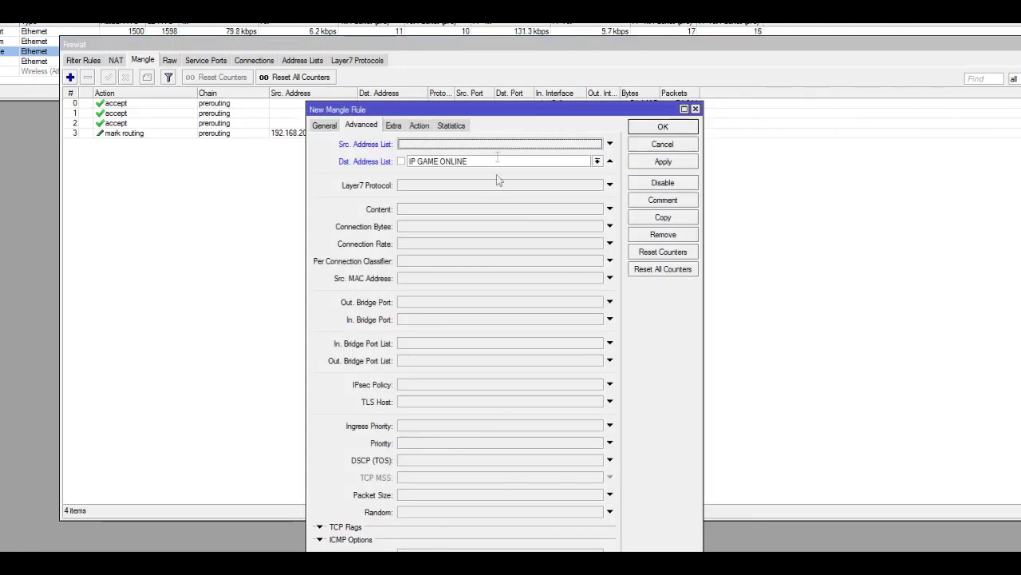
drag(516, 108, 467, 99)
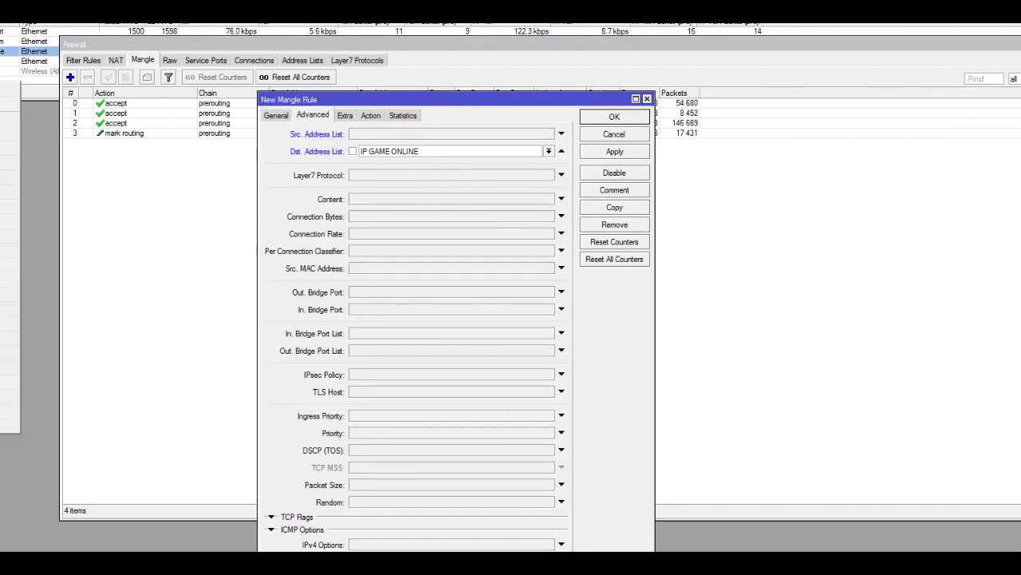
click(11, 247)
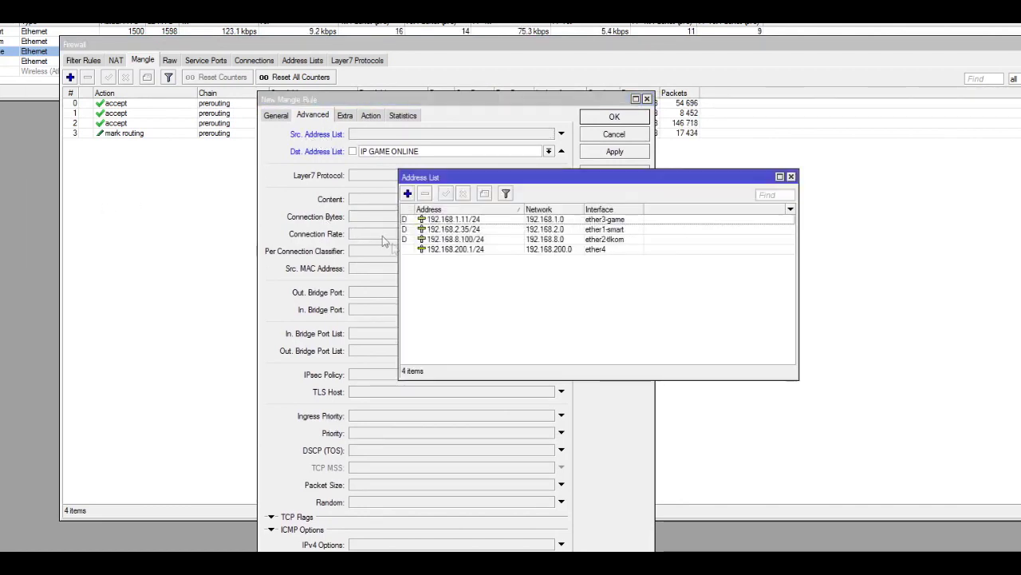
click(449, 273)
click(443, 251)
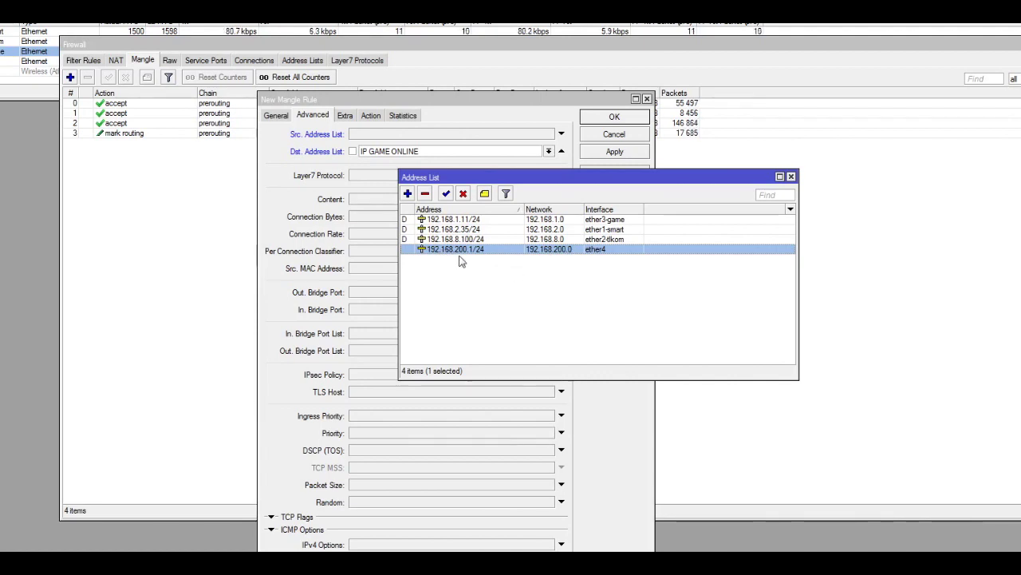
mouse_move(482, 257)
click(464, 286)
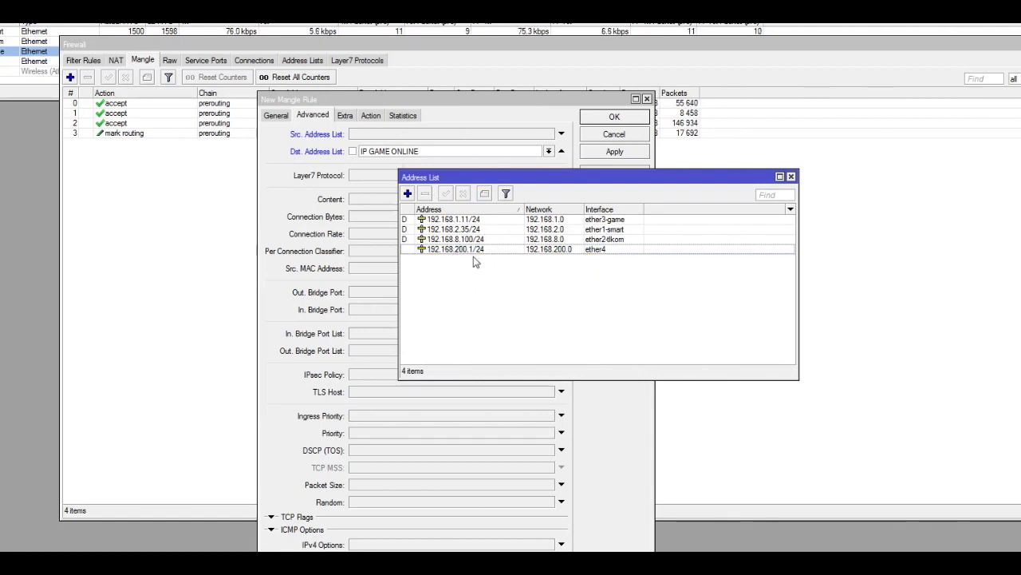
click(451, 250)
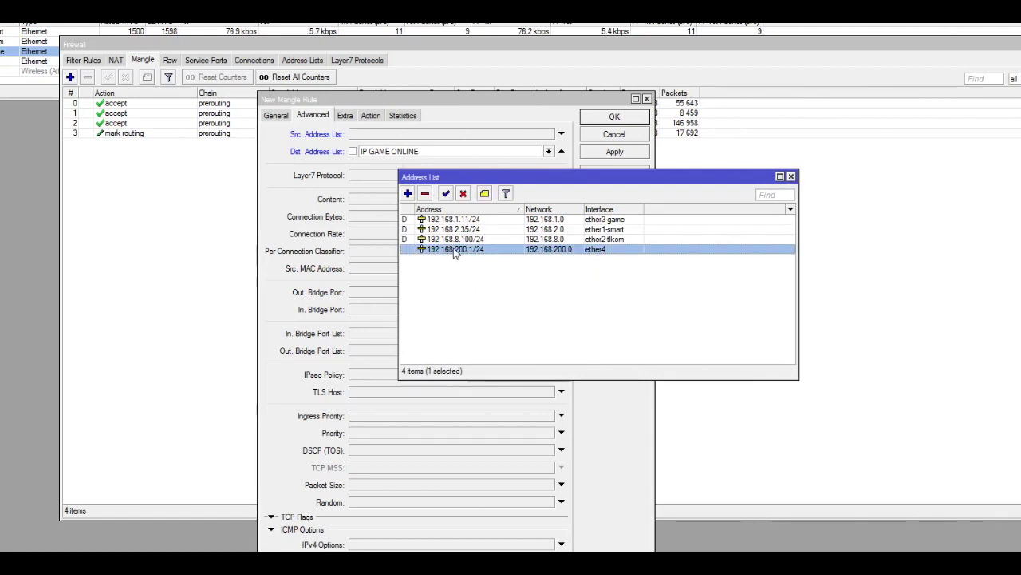
click(791, 176)
Check the firewall's Address Lists, discarding a blank new entry, and bring the New Mangle Rule window back in front.
drag(494, 99, 226, 137)
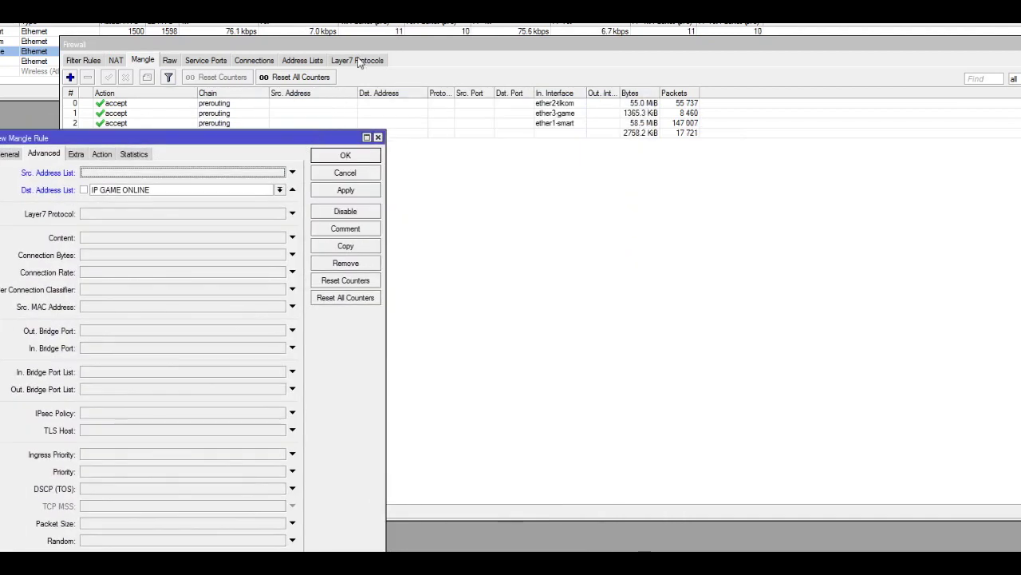
click(313, 59)
click(308, 60)
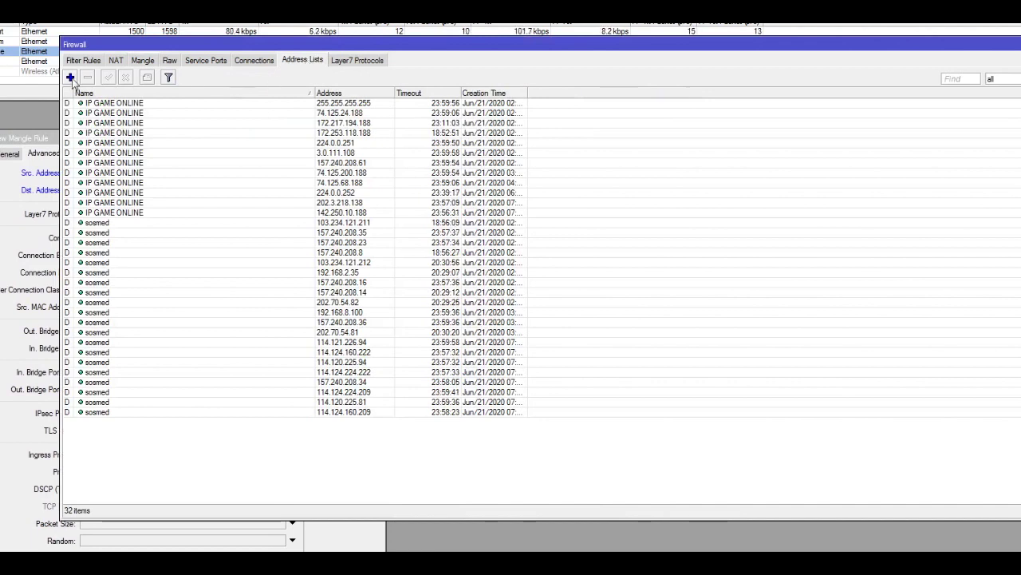
click(71, 77)
click(516, 234)
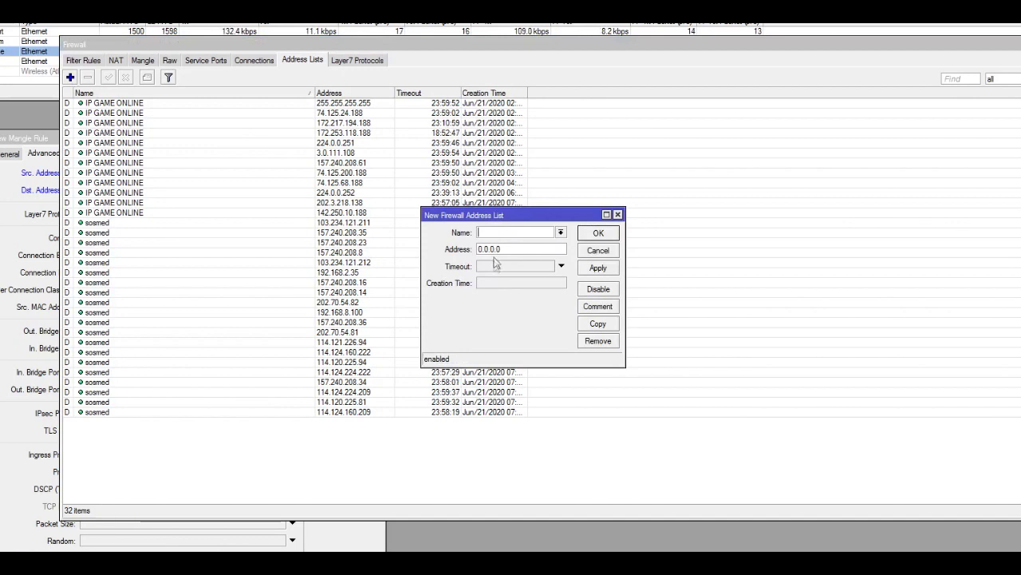
click(618, 214)
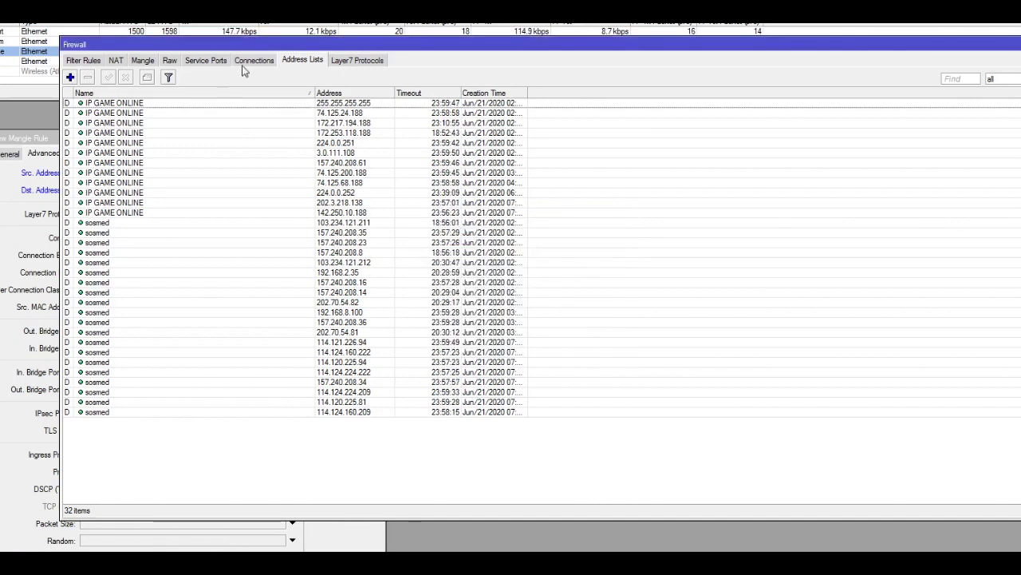
drag(47, 142, 380, 133)
click(484, 173)
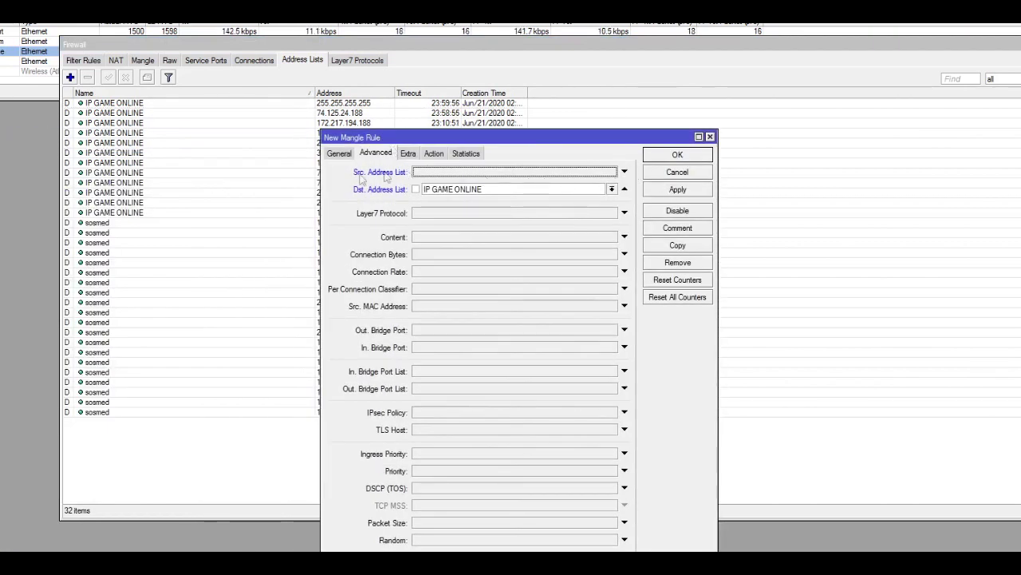
click(435, 173)
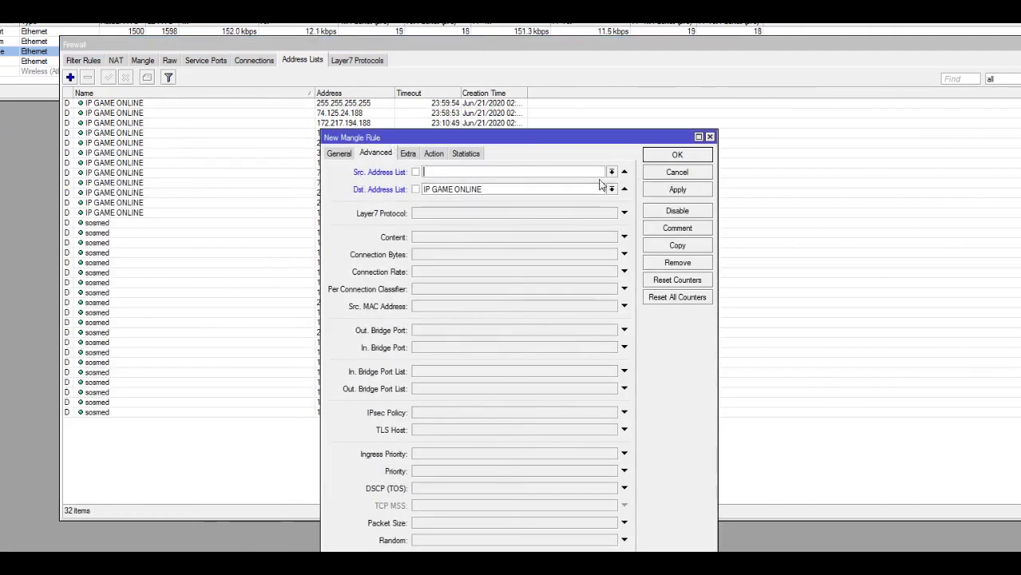
click(611, 171)
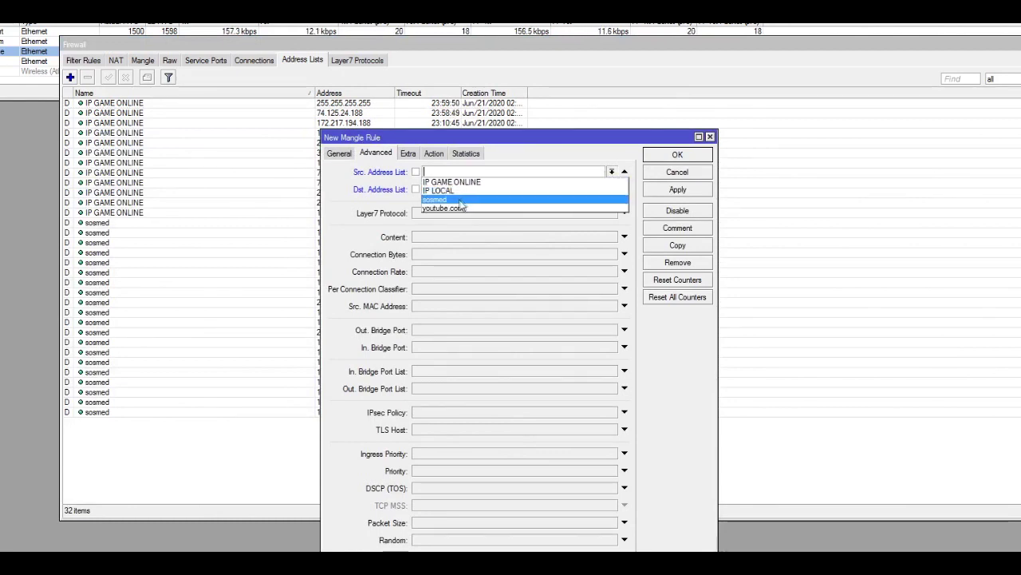
click(431, 190)
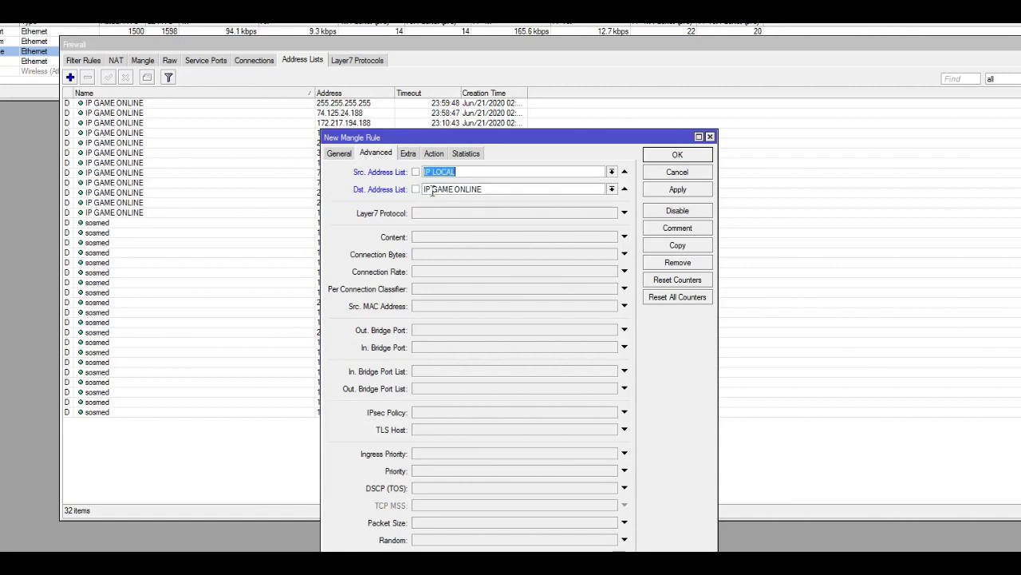
click(460, 173)
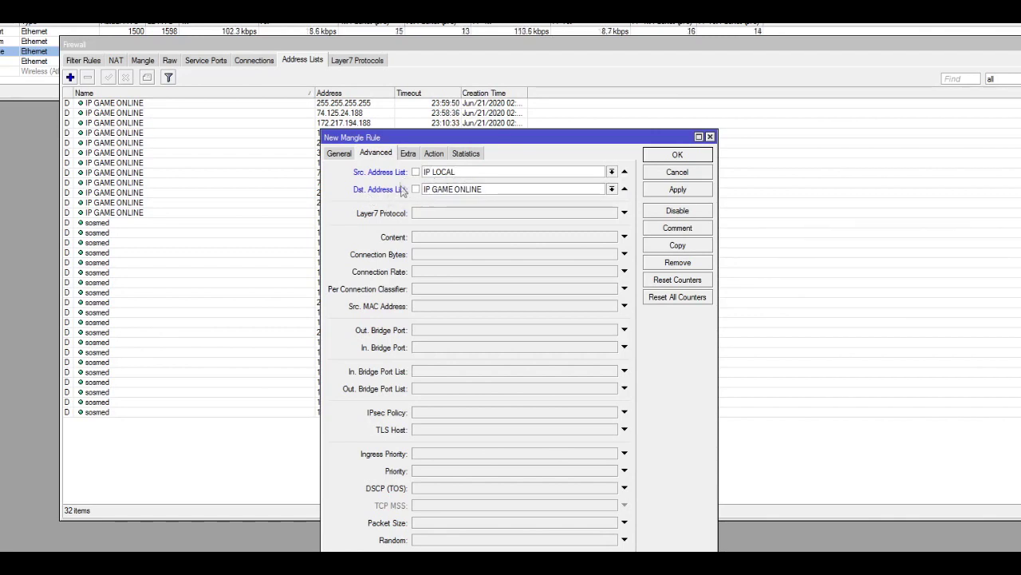
click(507, 191)
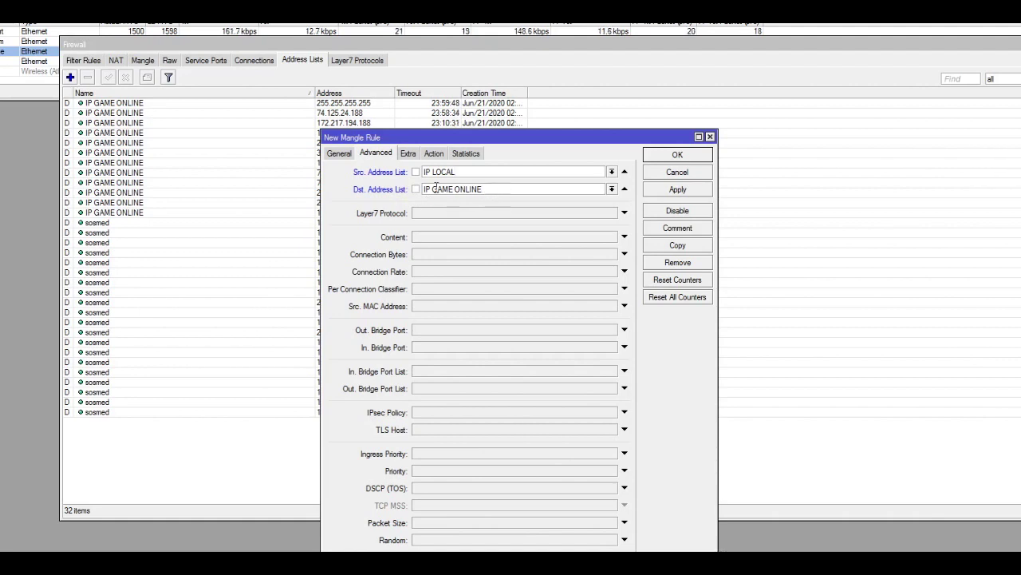
click(476, 171)
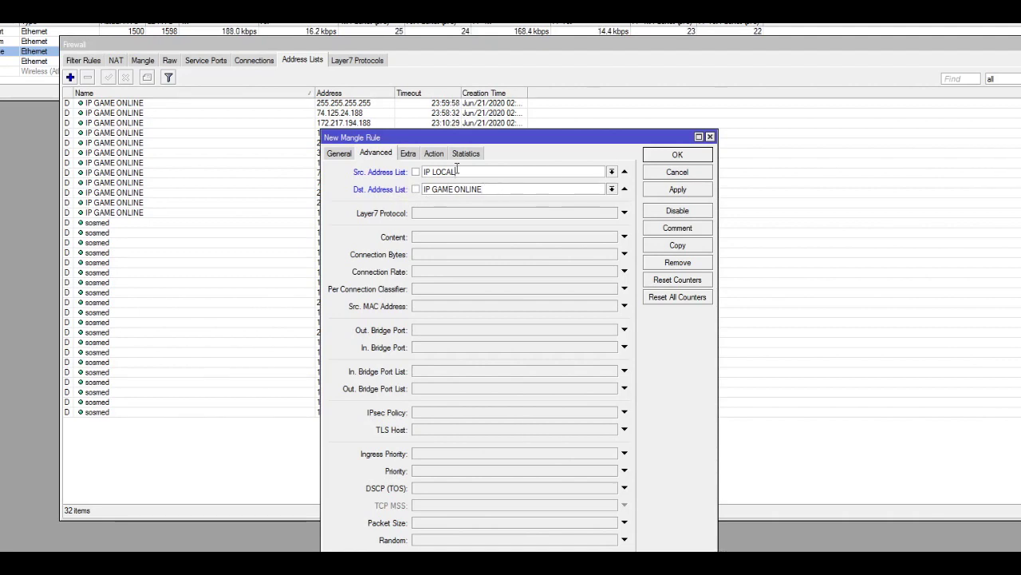
click(626, 173)
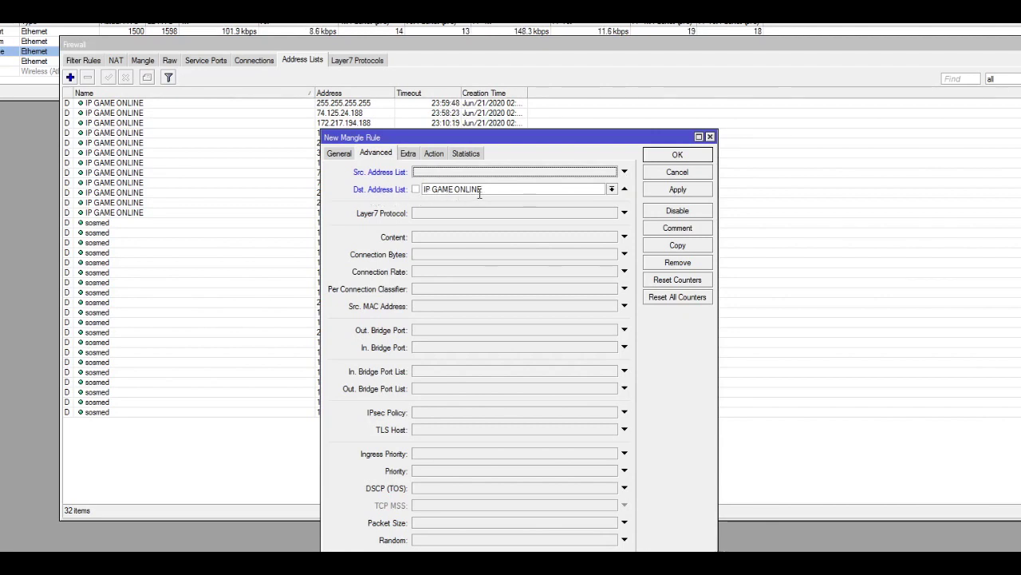
Reselect IP GAME ONLINE as the new Mangle rule's destination address list.
click(611, 189)
click(612, 198)
click(489, 189)
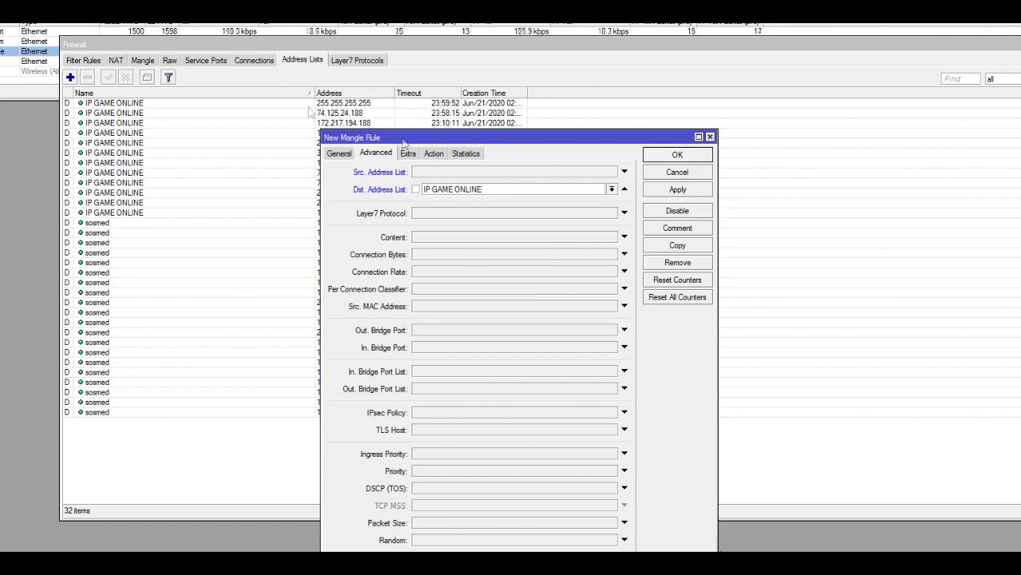
Examine the enabled fb prerouting rules in the firewall's Raw rules.
click(174, 64)
click(170, 61)
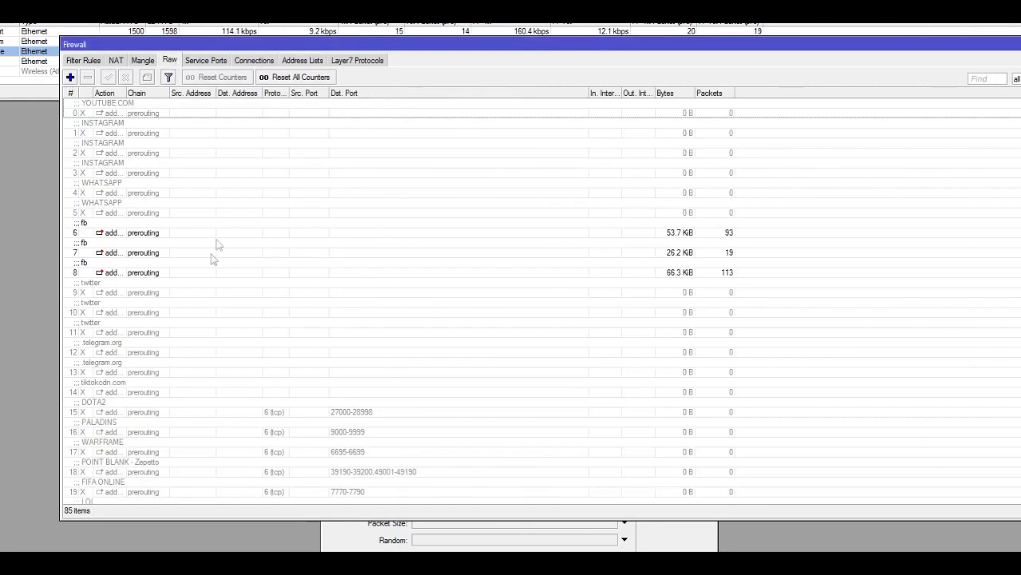
click(157, 204)
click(160, 232)
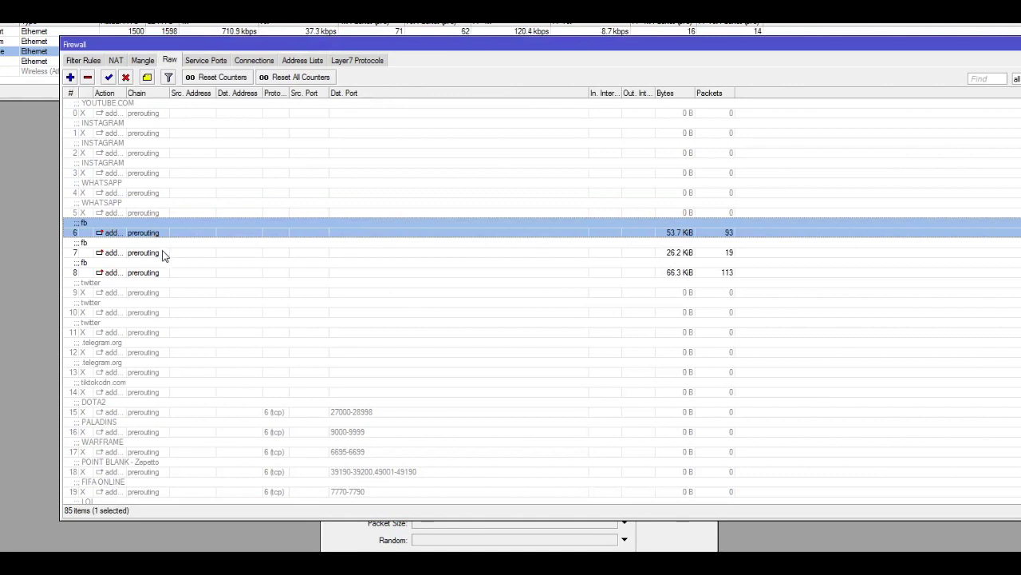
click(163, 254)
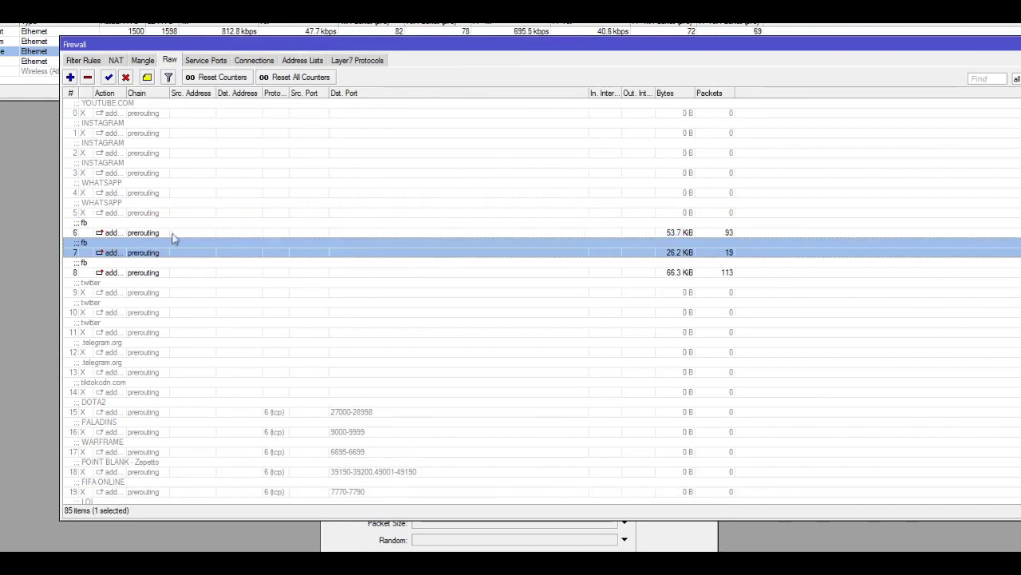
click(171, 232)
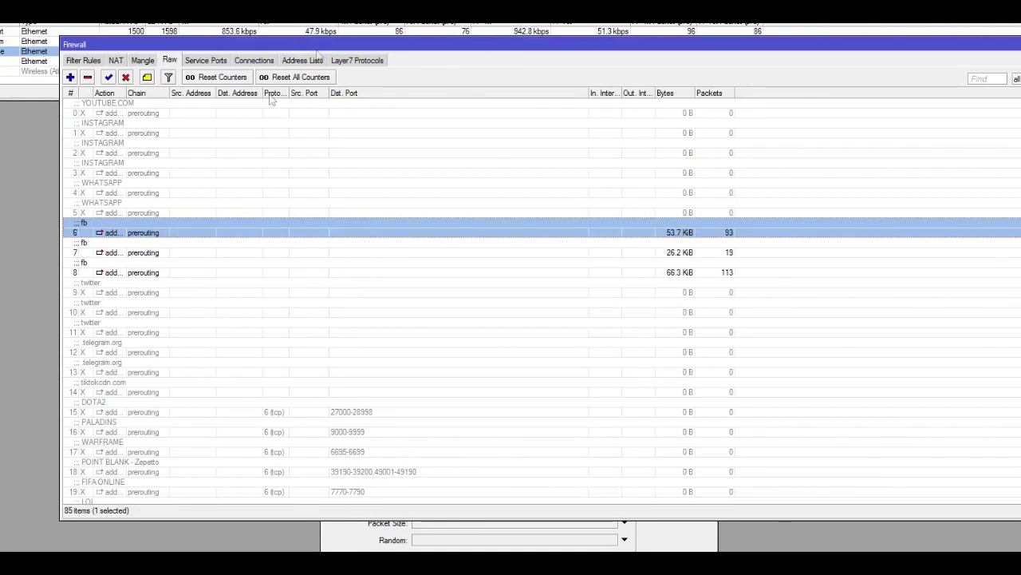
Examine the IP GAME ONLINE entries in the firewall's Address Lists, rechecking the Raw rules in between.
click(302, 60)
click(134, 104)
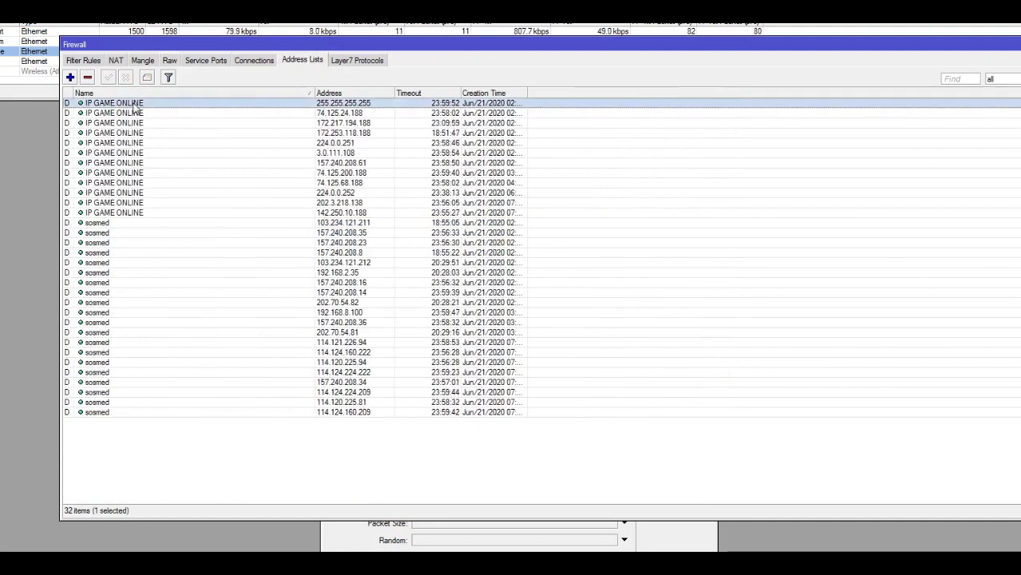
click(141, 114)
click(144, 104)
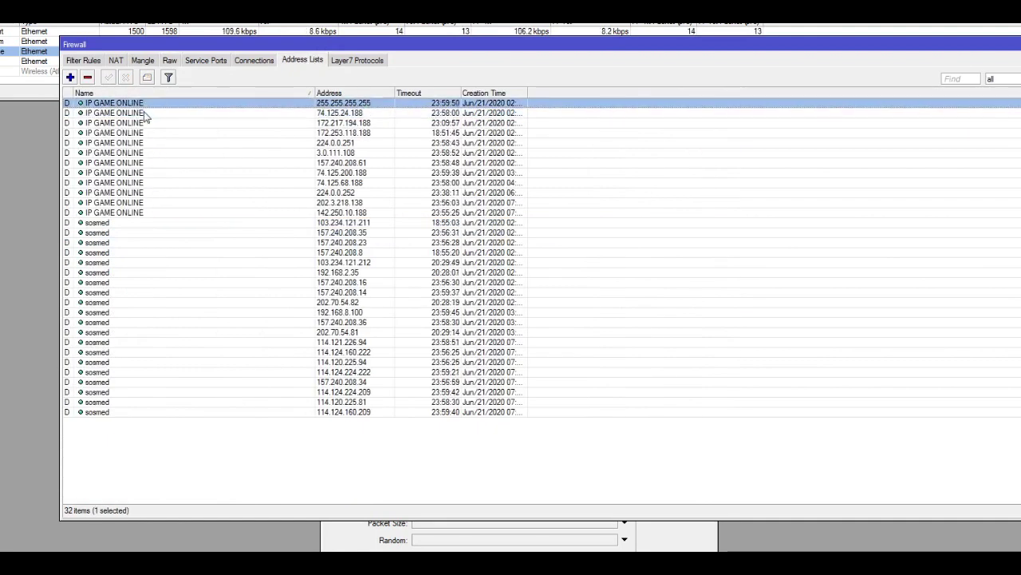
click(146, 113)
click(147, 123)
click(147, 103)
click(146, 114)
click(147, 123)
click(170, 61)
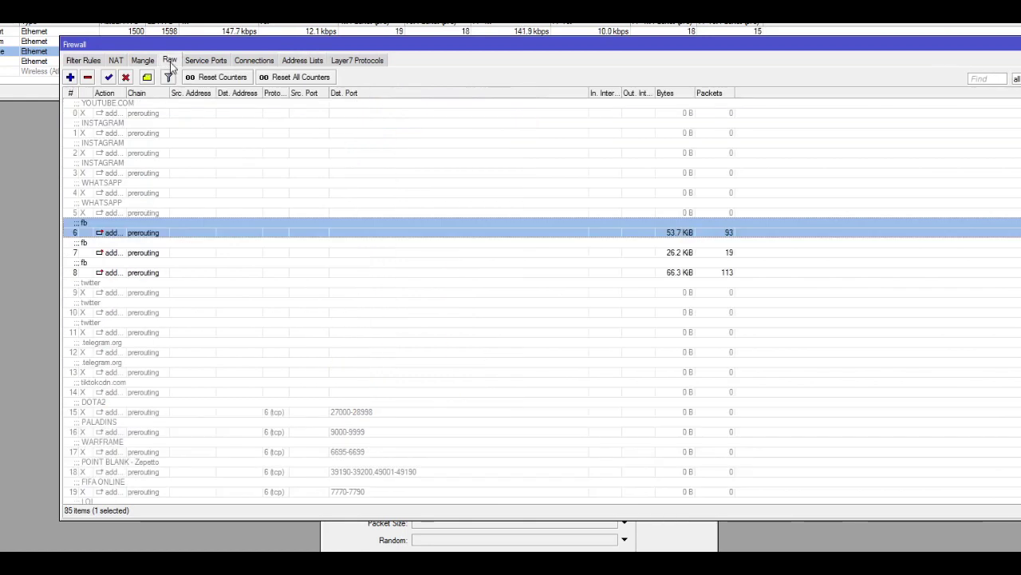
click(297, 61)
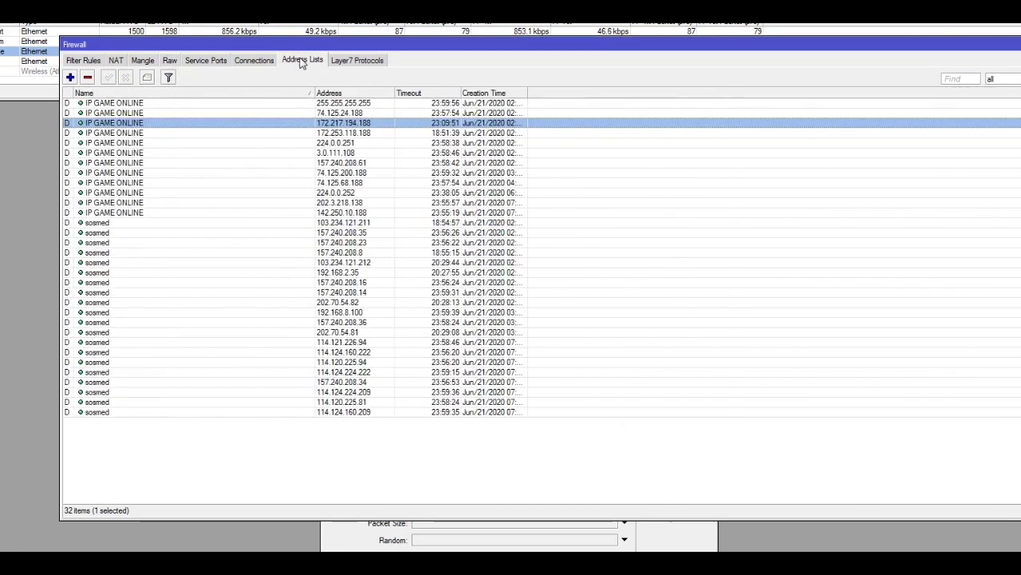
click(163, 104)
click(165, 114)
click(166, 123)
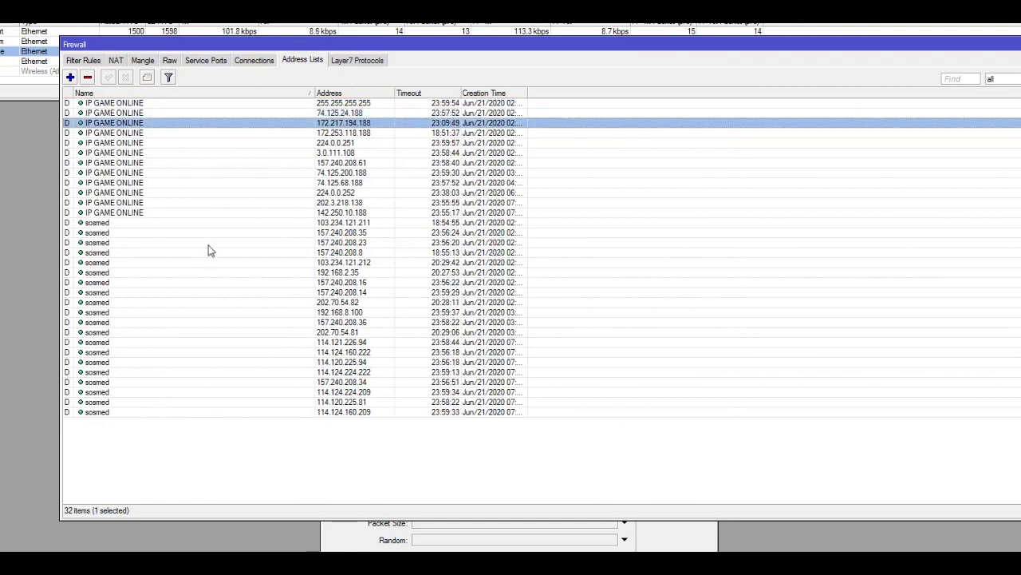
click(145, 154)
Bring the New Mangle Rule window back to the front and reposition it to show its full set of advanced options.
click(336, 539)
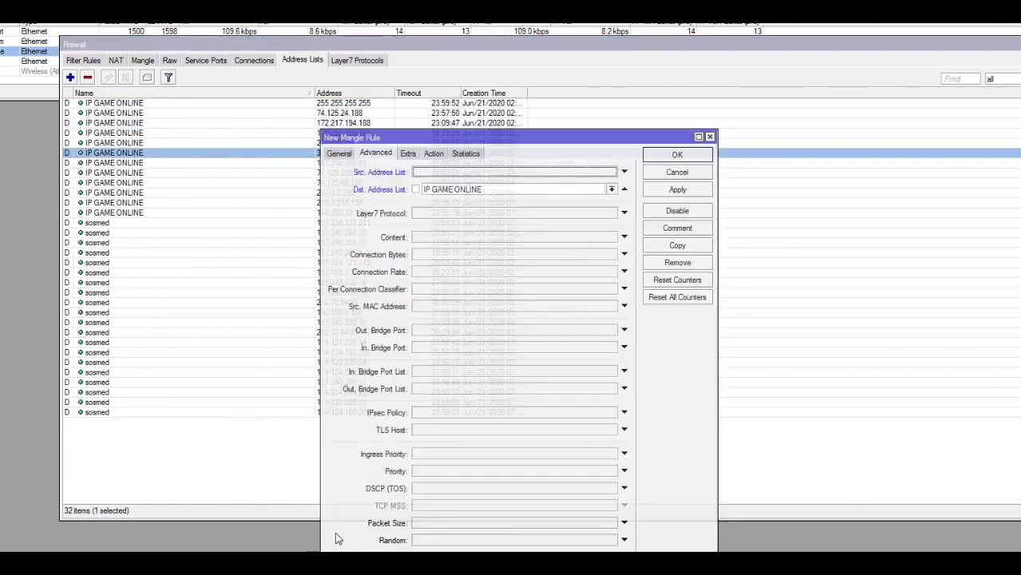
drag(491, 137, 358, 64)
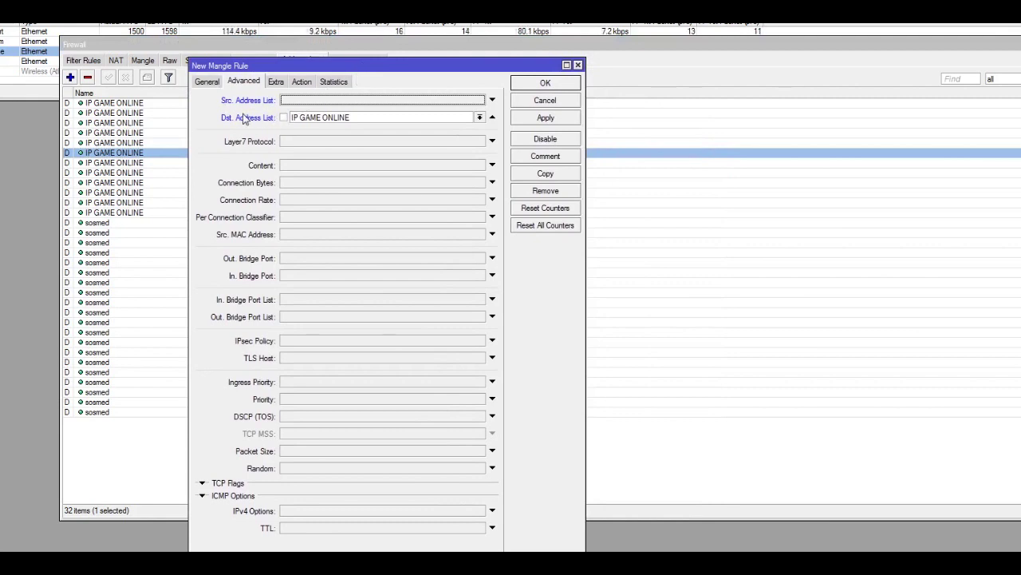
click(341, 118)
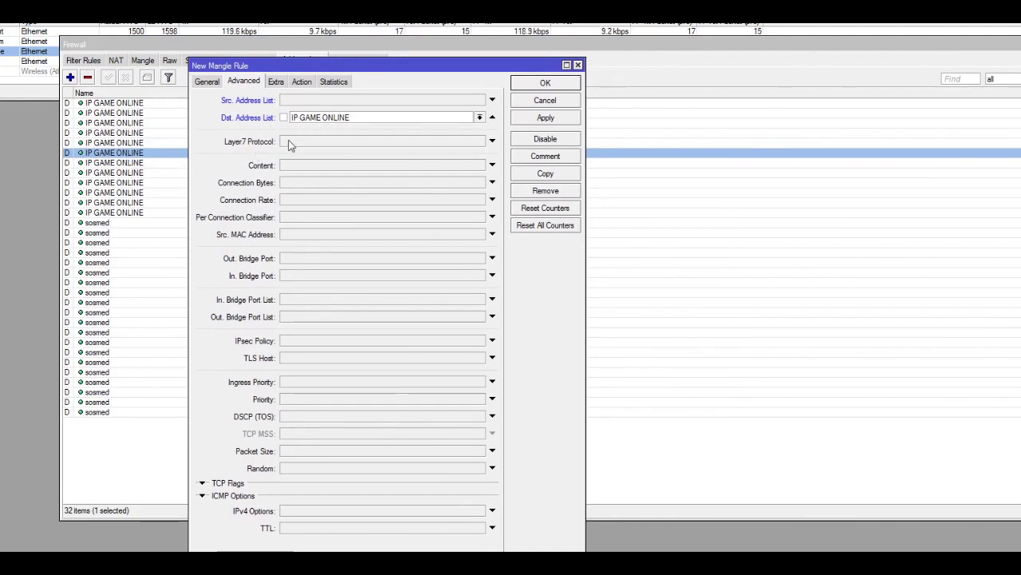
drag(272, 71, 320, 77)
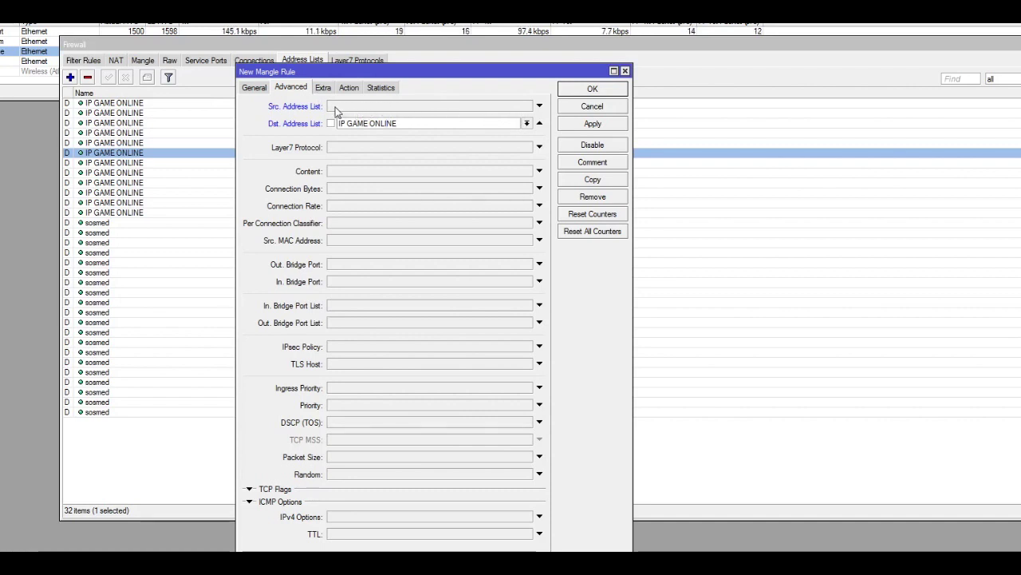
Set the new Mangle rule's source address to the ether4 address 192.168.200.1/24, consulting the router's IP address list.
click(254, 88)
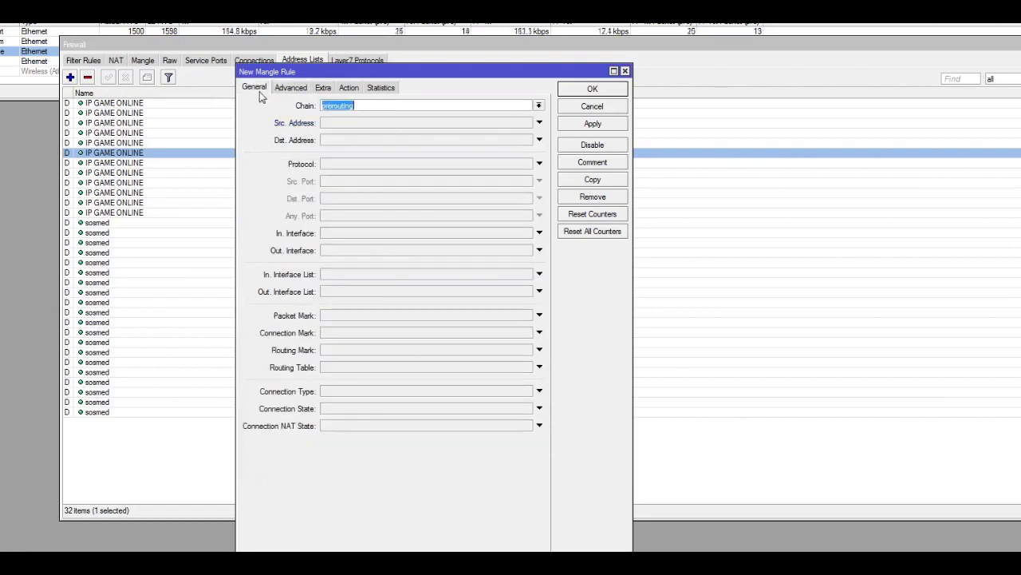
click(335, 123)
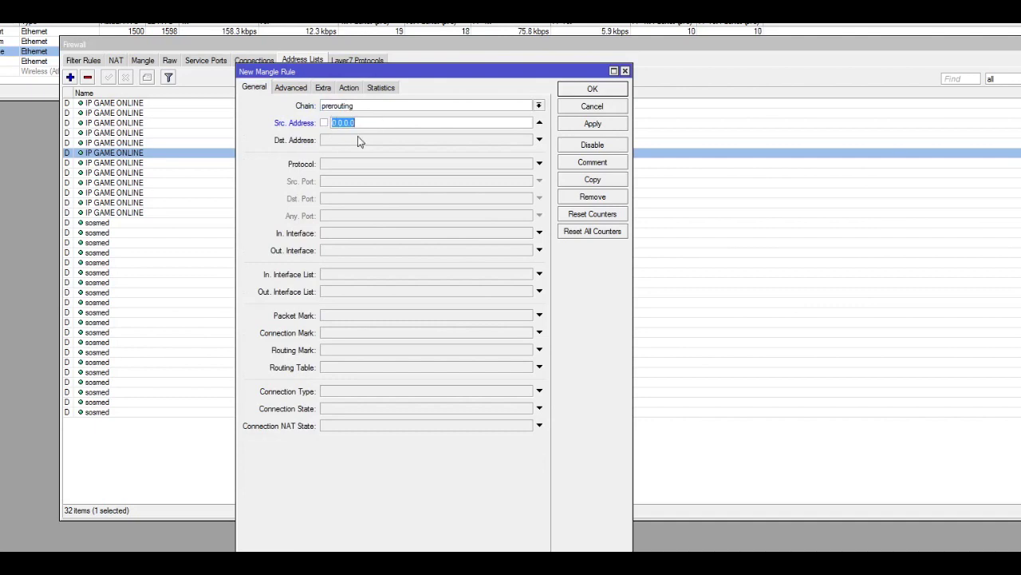
key(End)
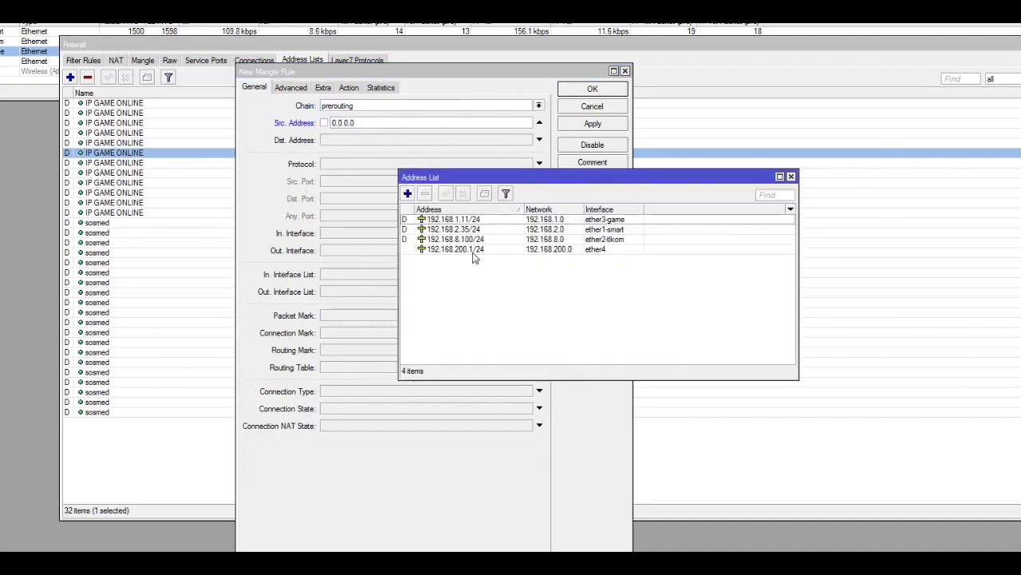
click(475, 249)
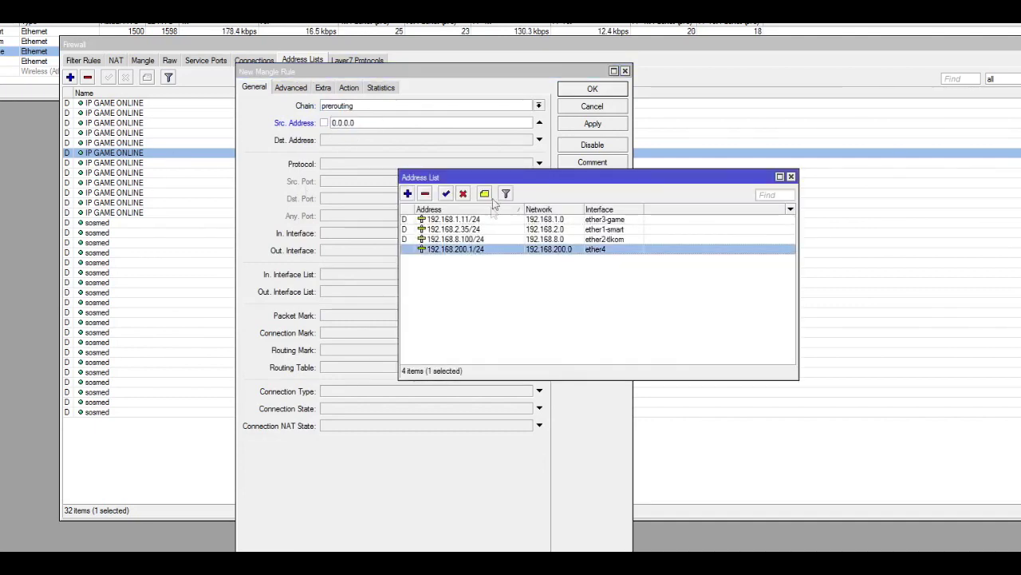
drag(494, 179, 158, 291)
click(357, 124)
drag(357, 125, 321, 125)
text(192)
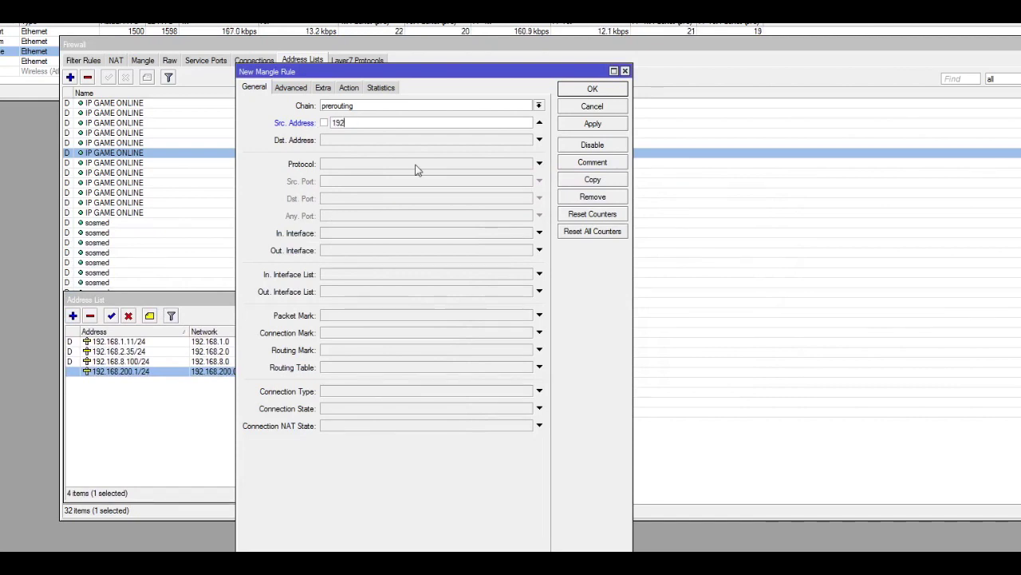
text(.168.200.1/24)
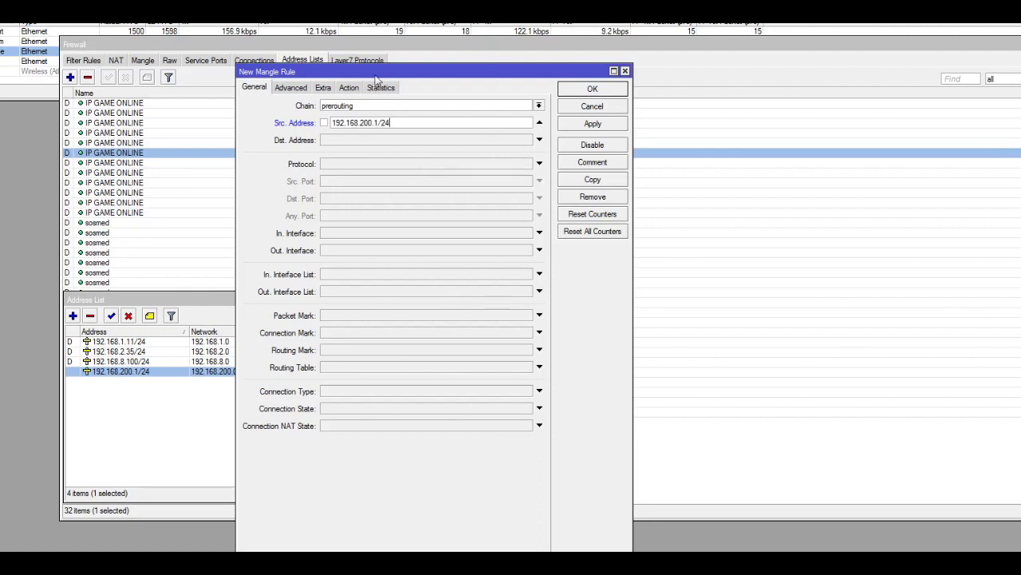
Arrange the New Mangle Rule and IP address list windows side by side and compare the source address with the ether4 entry.
drag(373, 71, 519, 69)
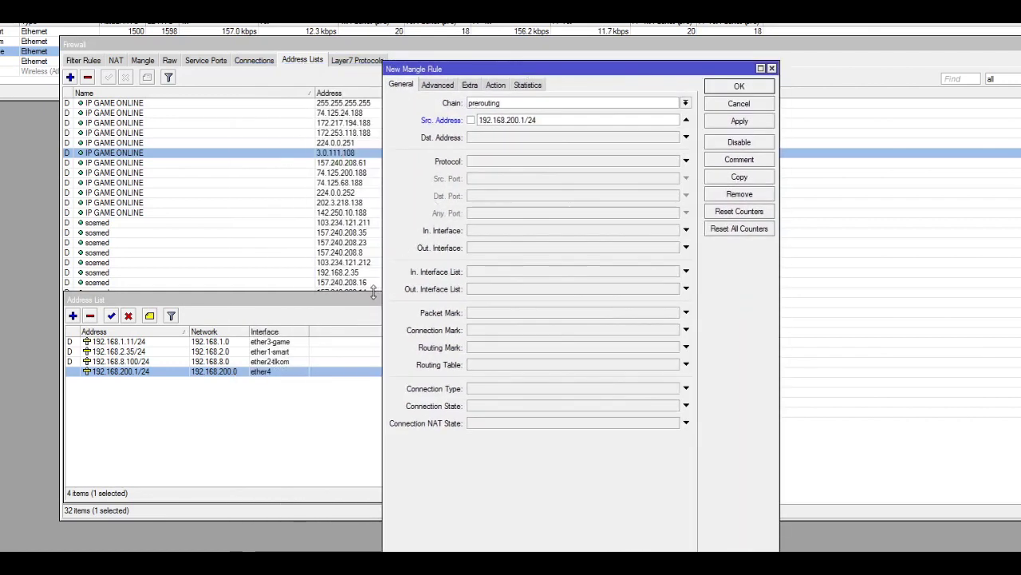
drag(377, 297, 338, 189)
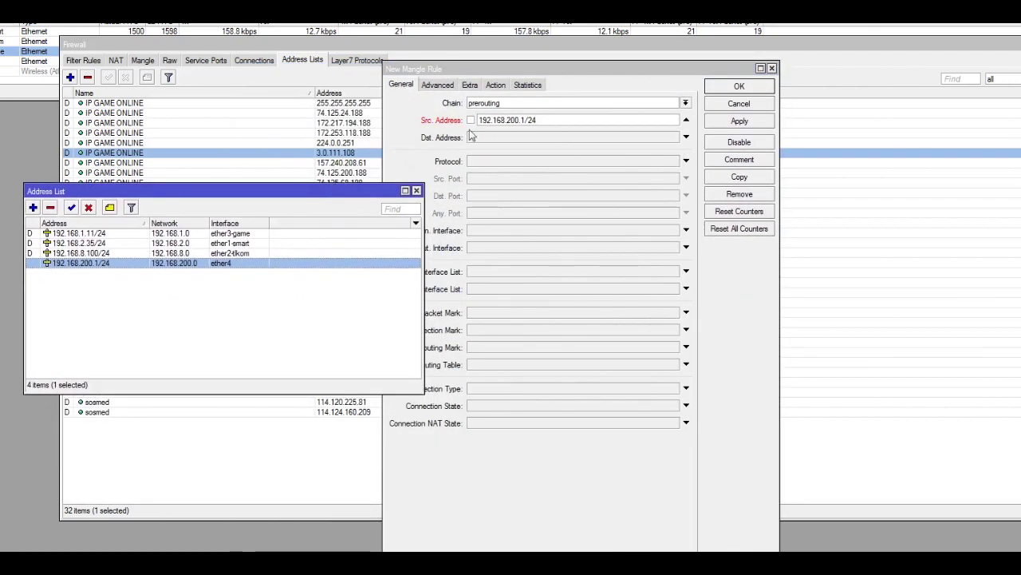
click(557, 119)
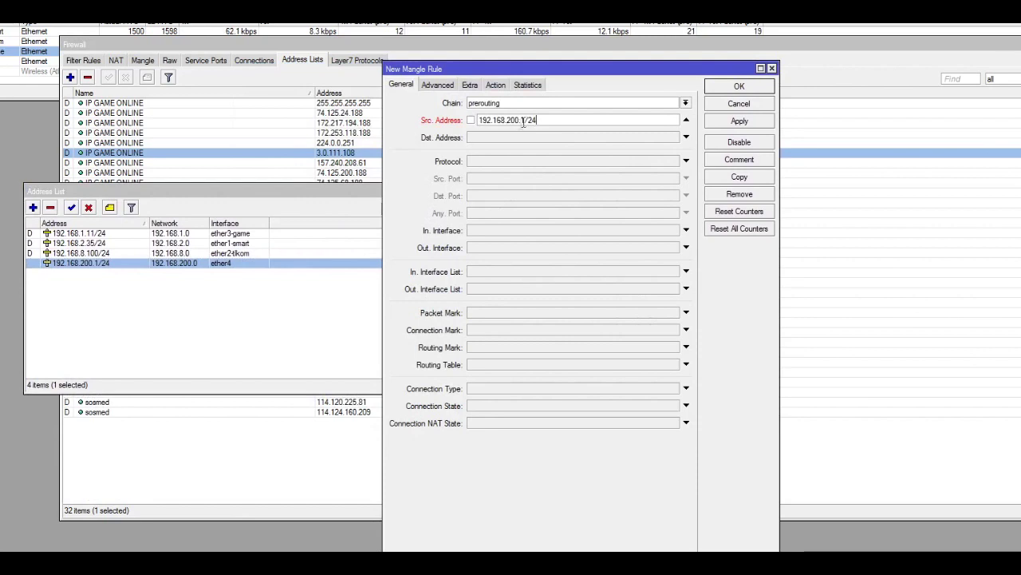
click(365, 192)
drag(365, 193, 352, 192)
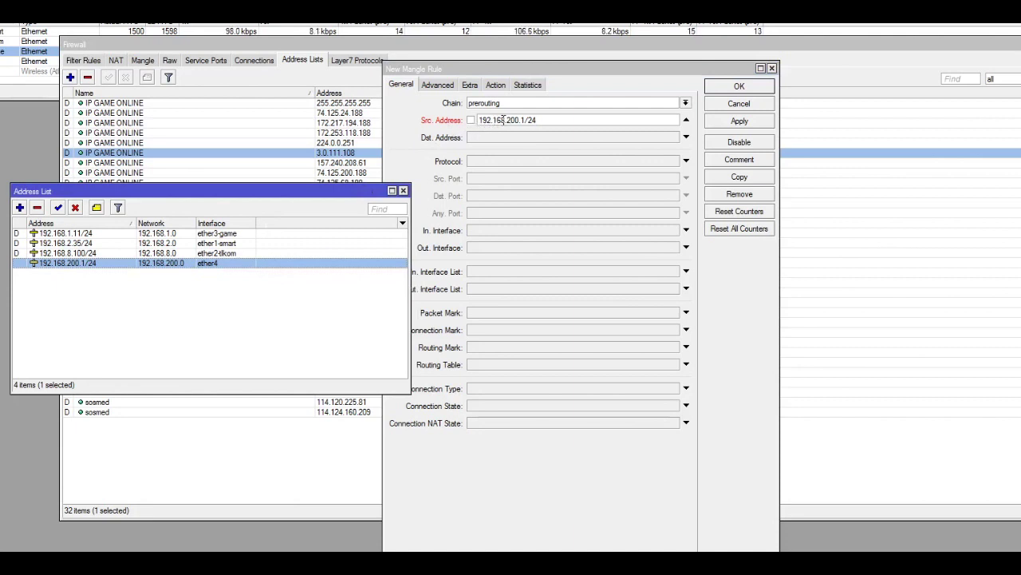
click(547, 120)
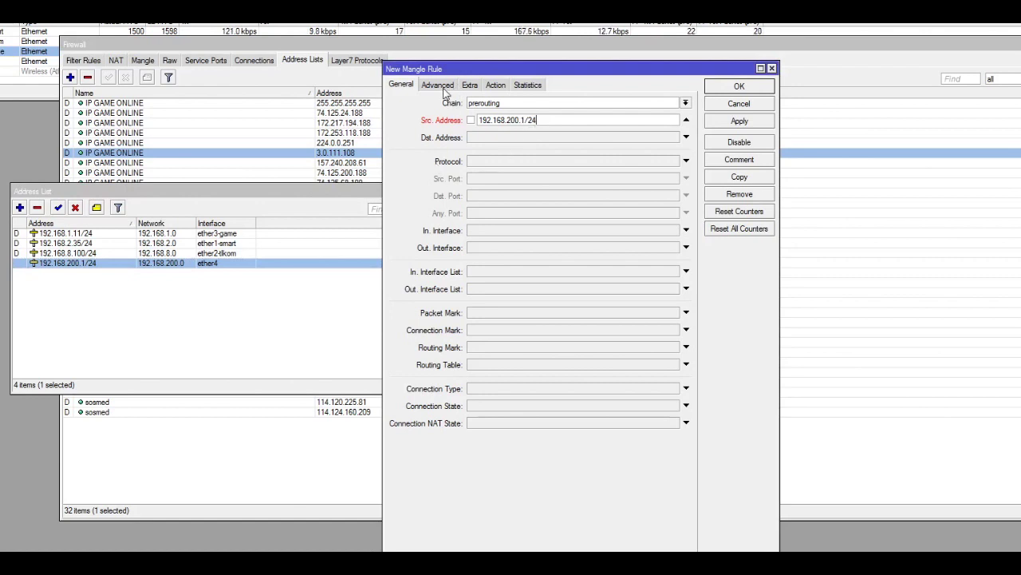
Leave the new Mangle rule's destination address unset and review its source address and destination address list.
click(534, 142)
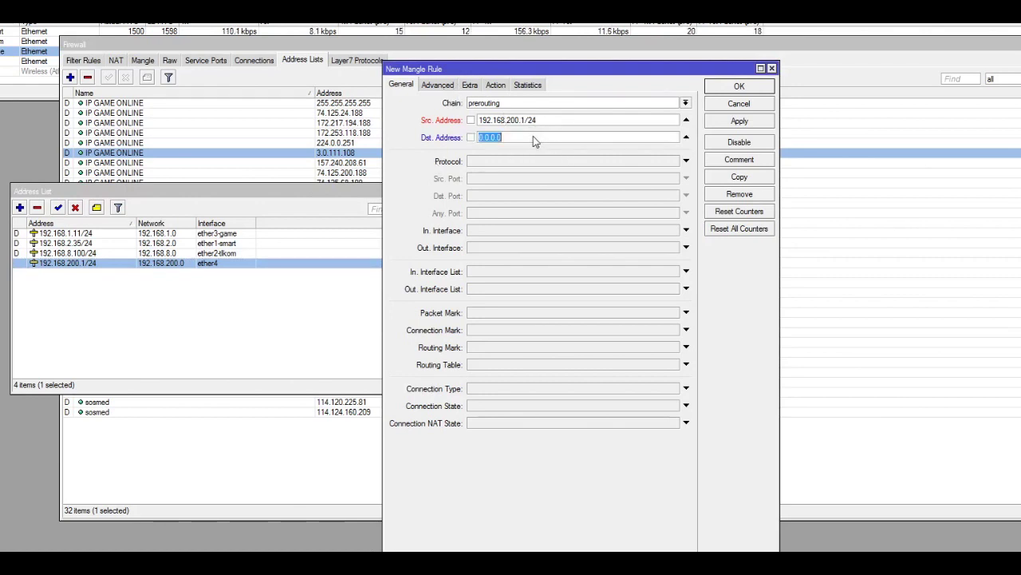
click(686, 137)
click(428, 86)
click(410, 86)
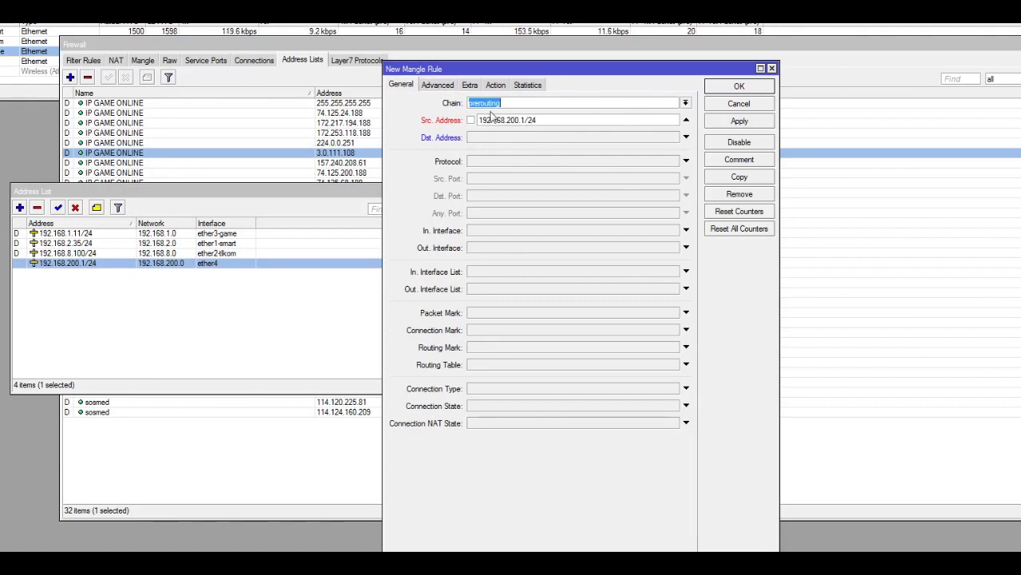
click(442, 86)
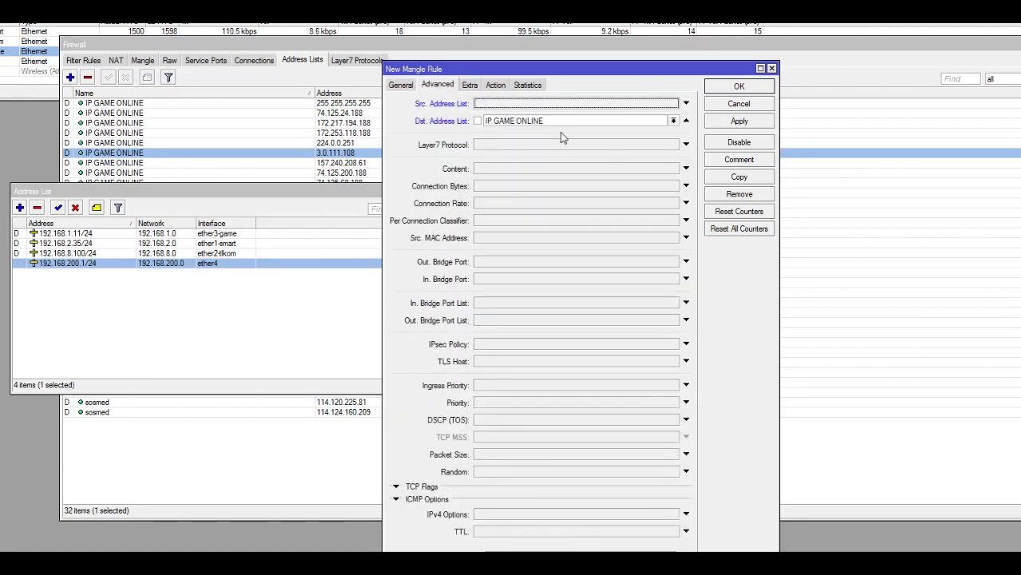
Set the new Mangle rule's action to mark routing with the new routing mark kegame.
click(496, 85)
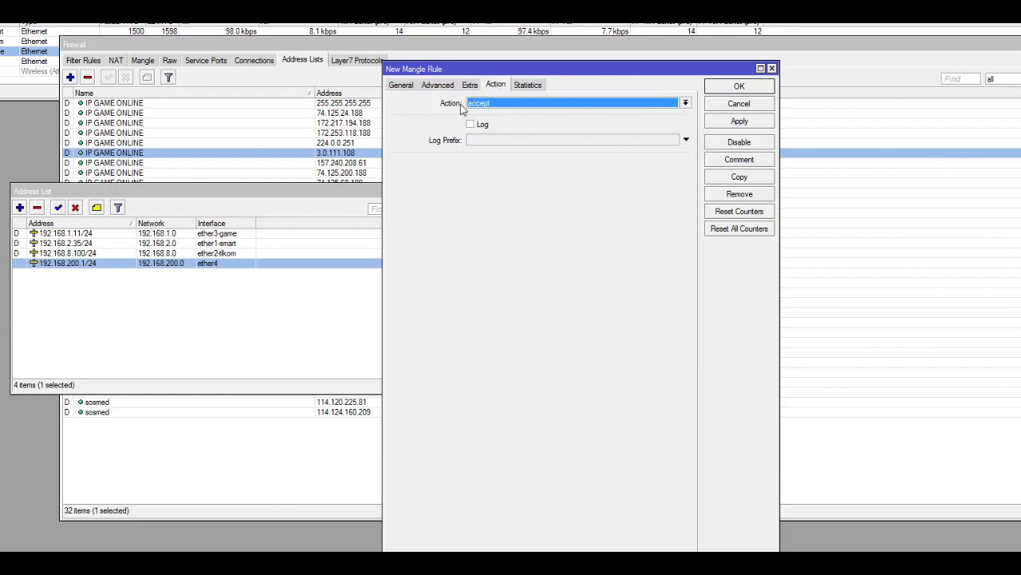
click(685, 103)
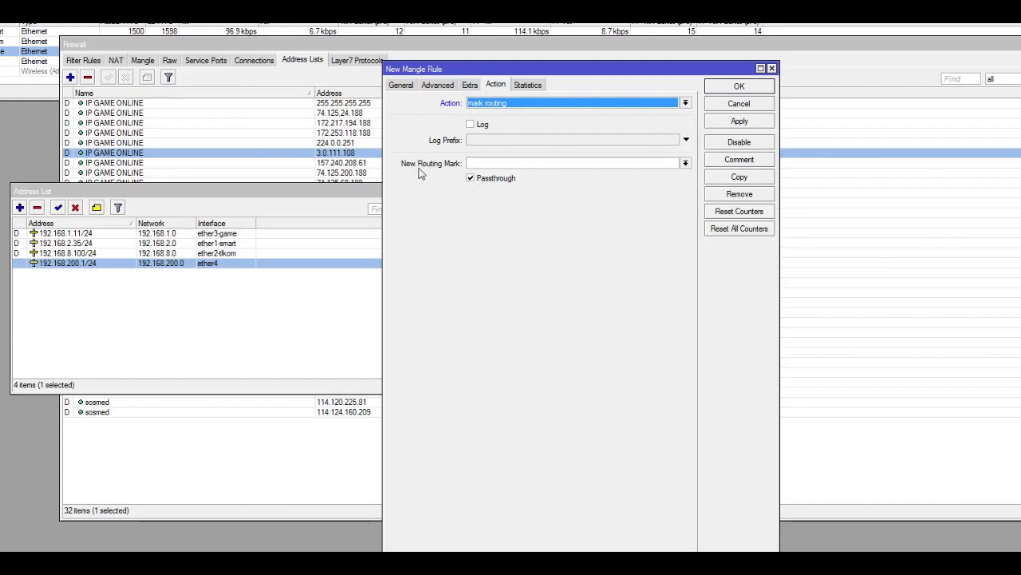
click(483, 162)
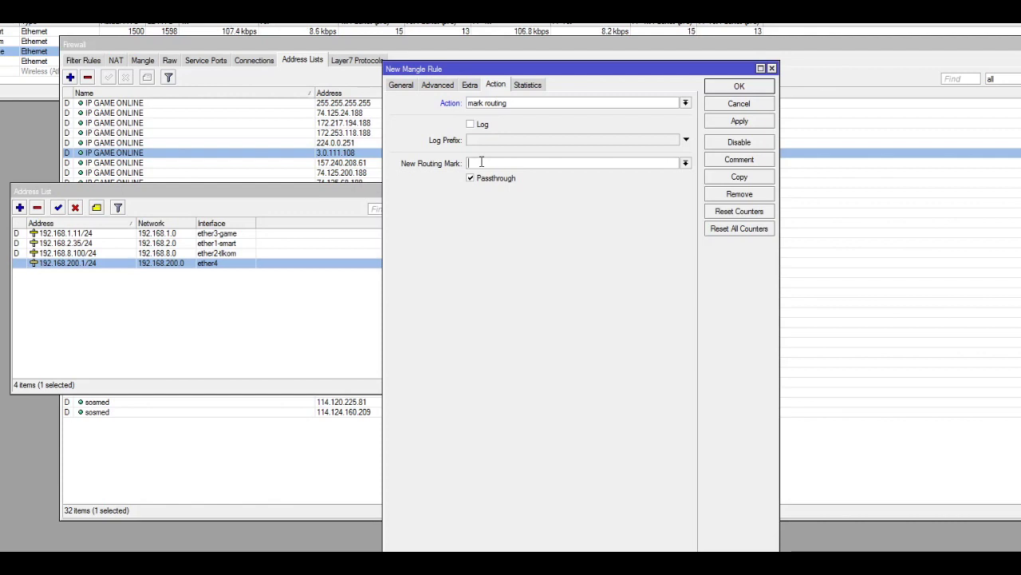
text(egame)
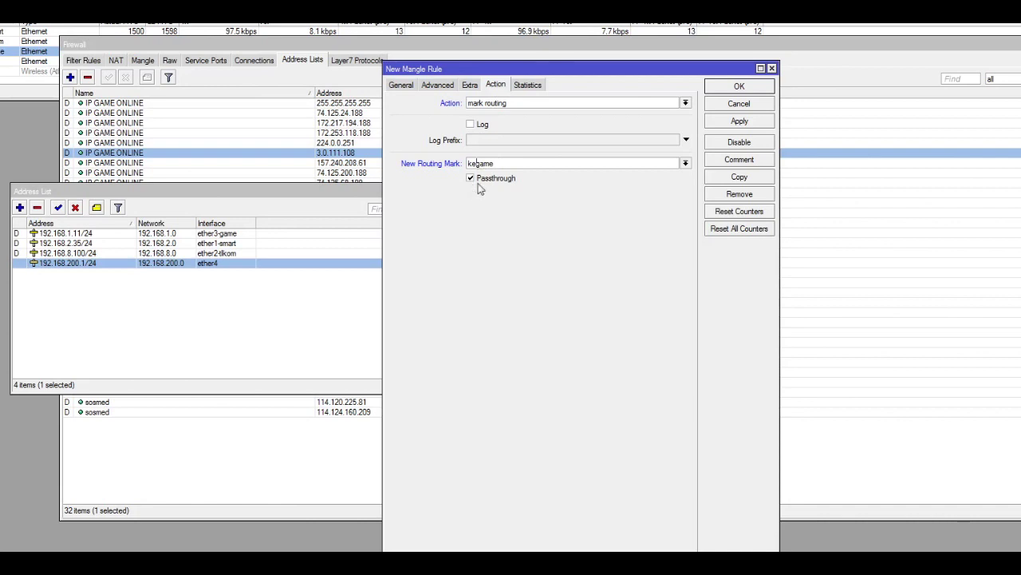
Review the new Mangle rule's source address, destination address list and action settings, and try to apply the rule.
click(469, 85)
click(439, 86)
click(402, 86)
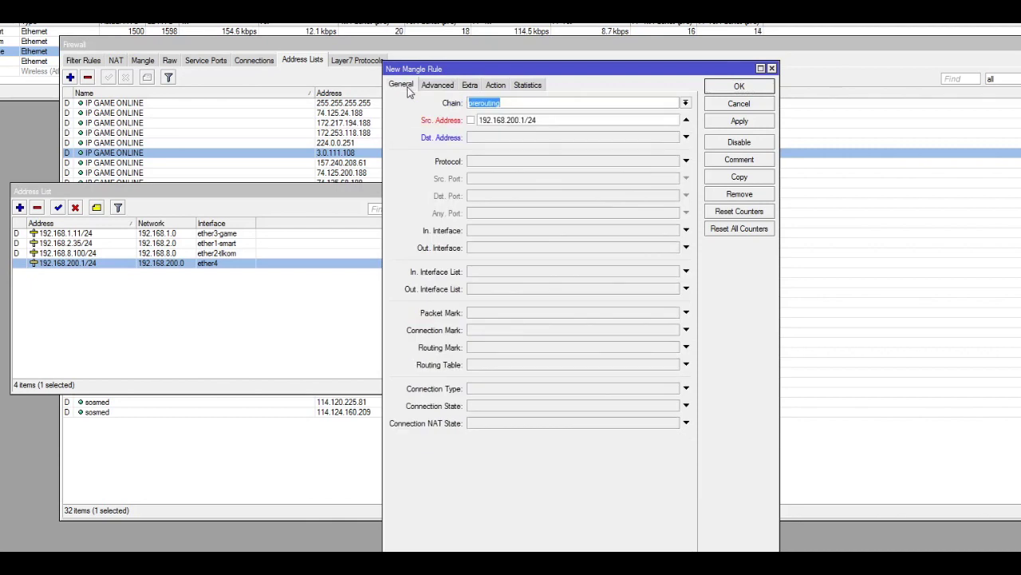
click(444, 86)
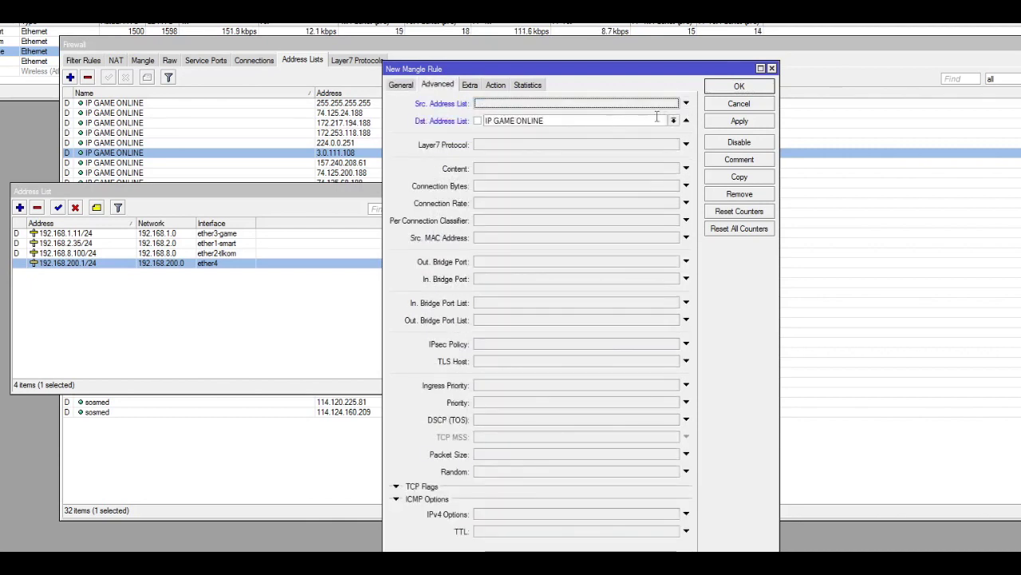
click(403, 85)
click(543, 120)
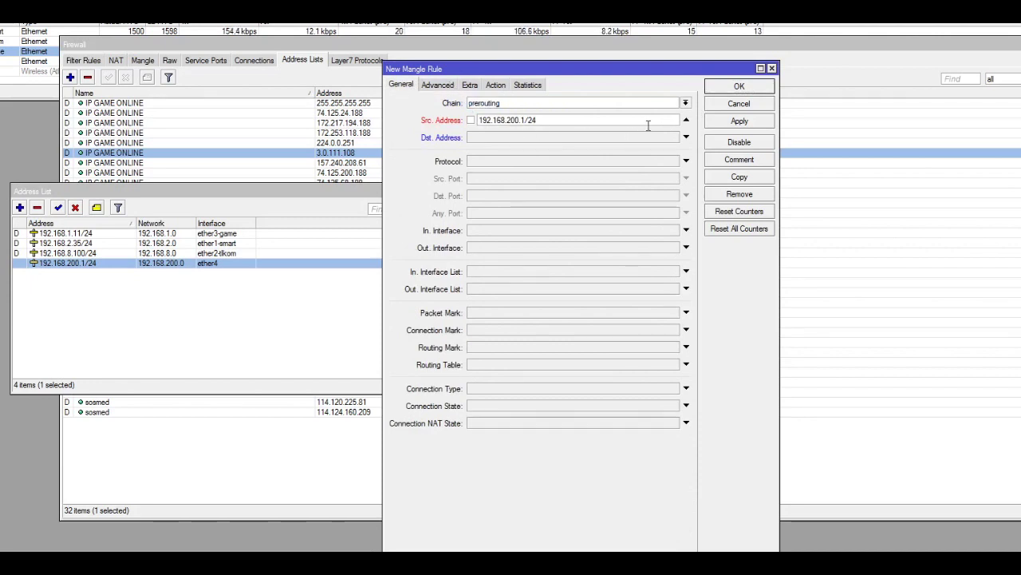
click(444, 86)
click(501, 87)
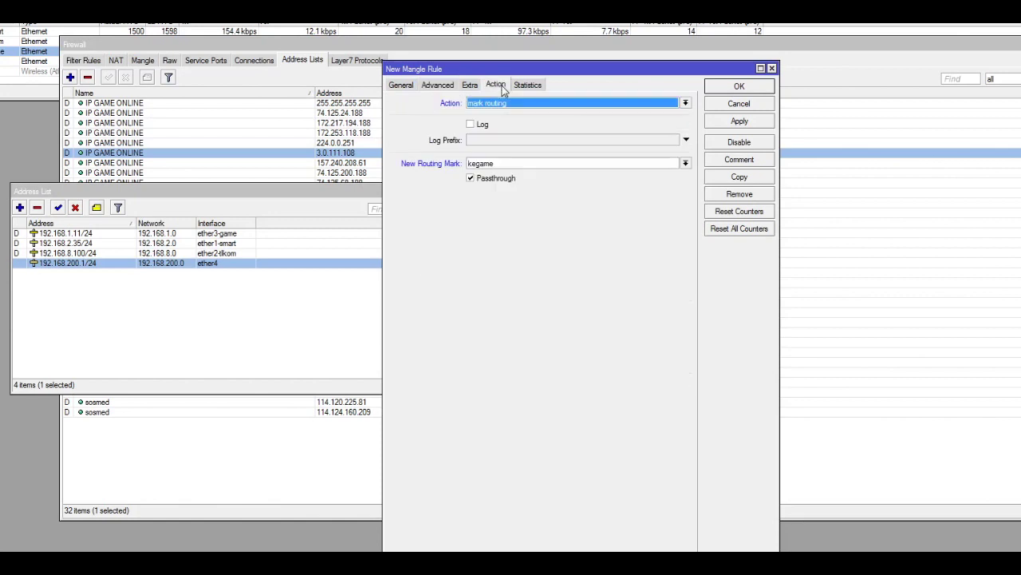
click(739, 121)
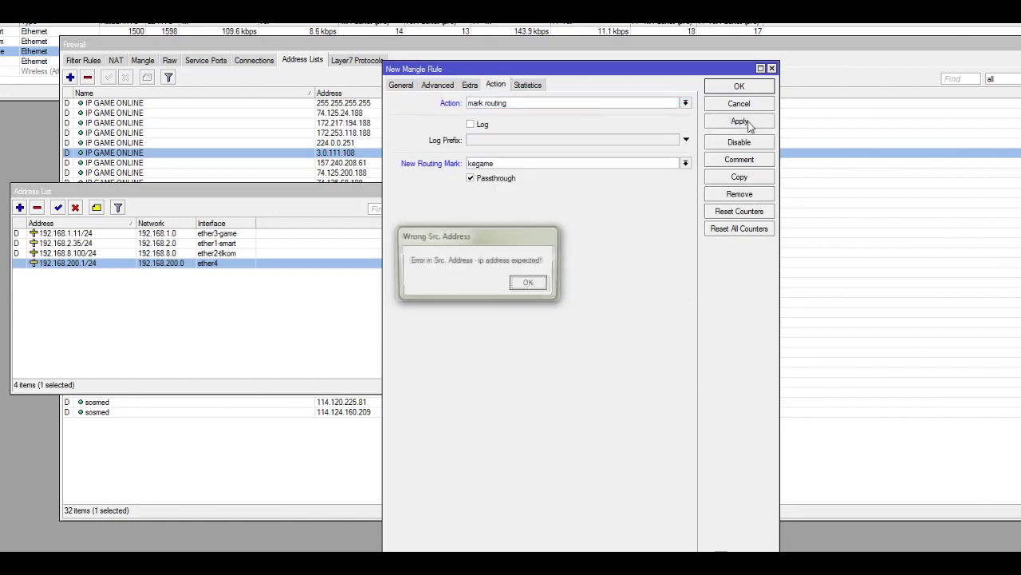
click(542, 281)
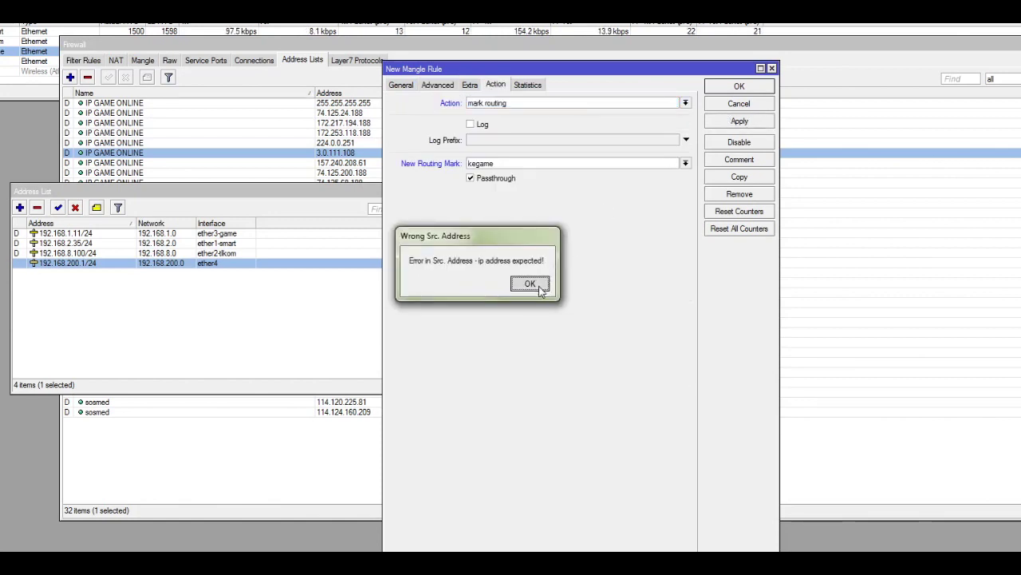
Correct the new Mangle rule's source address to 192.168.200.0/24 and save the rule.
click(408, 90)
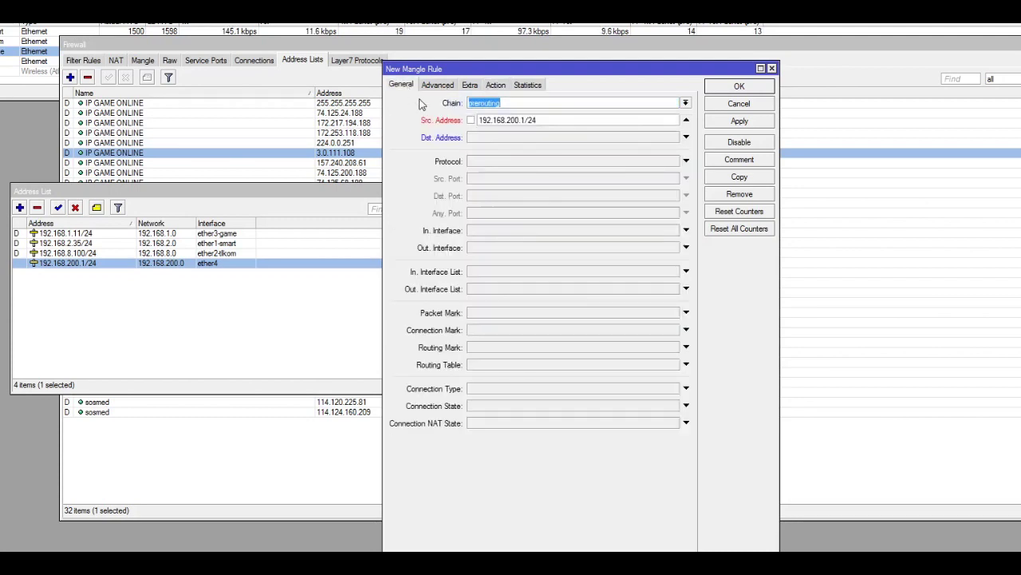
click(525, 104)
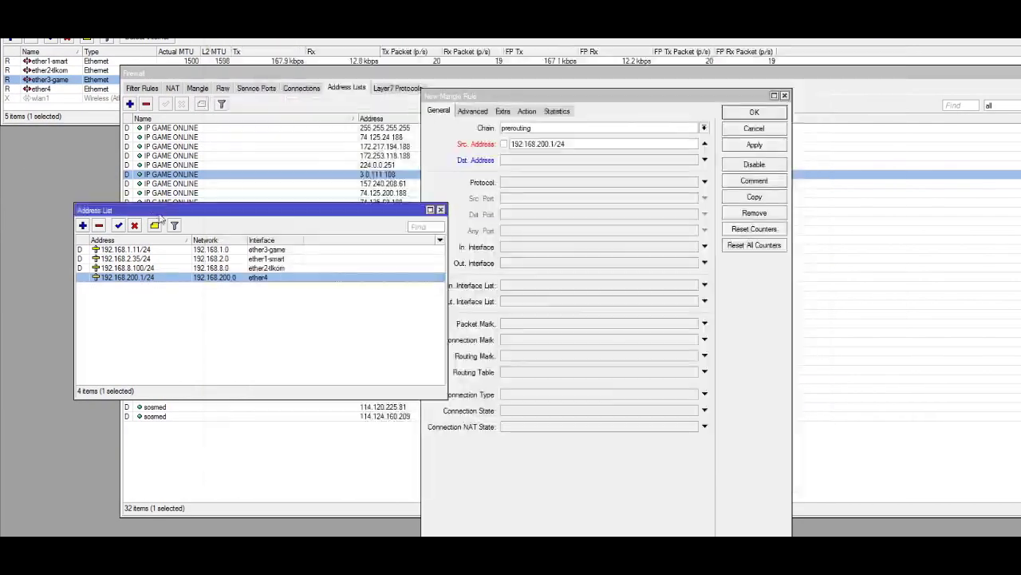
click(554, 98)
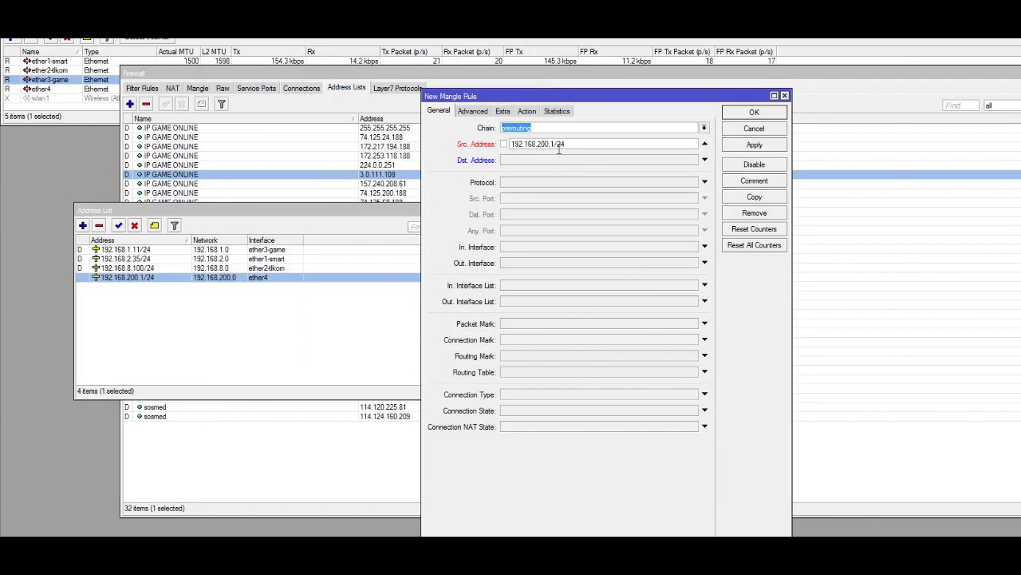
click(554, 144)
key(BackSpace)
text(0)
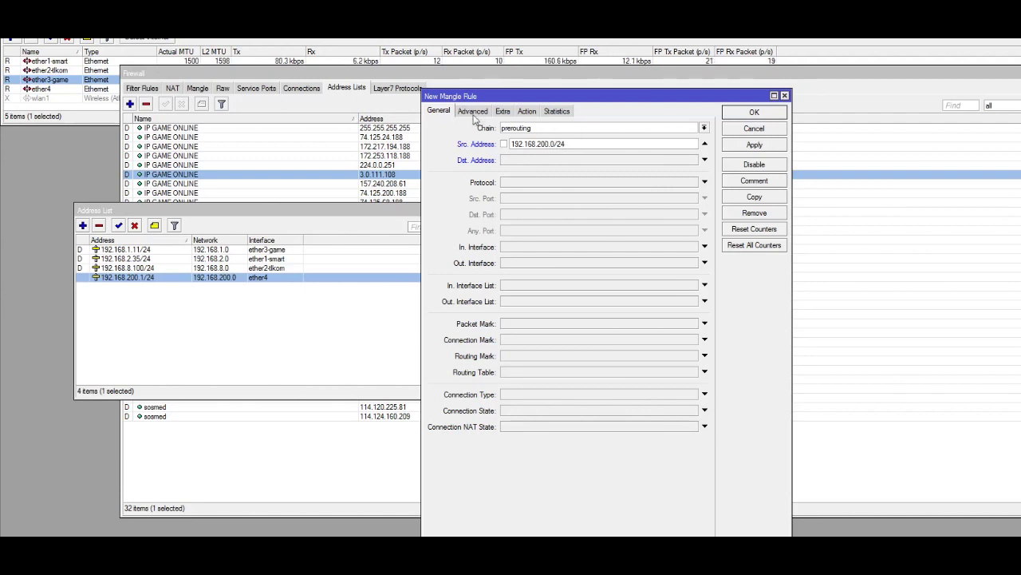
click(765, 147)
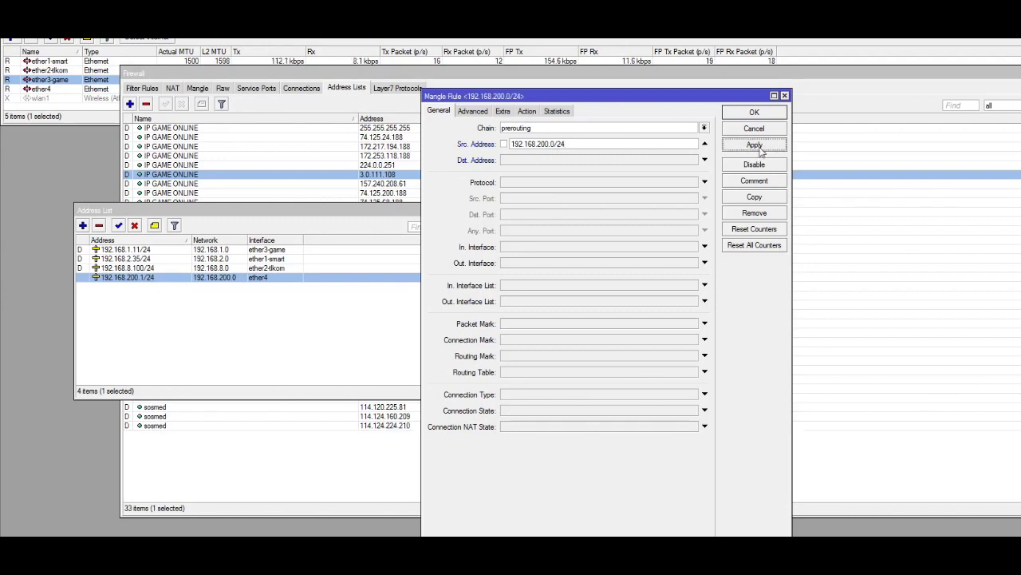
click(755, 114)
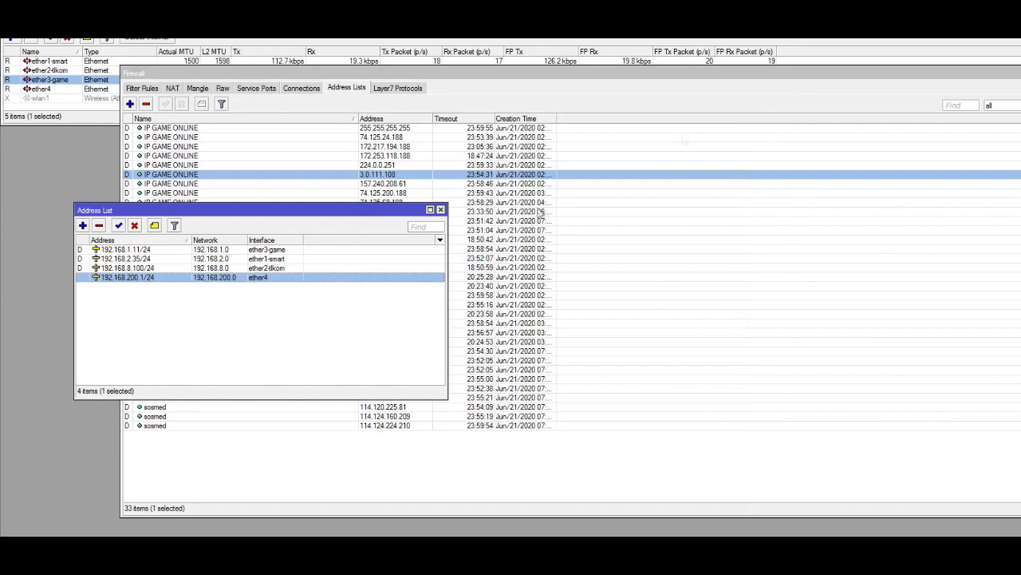
Close the IP address list and check the new mark routing rule's traffic counters in the Mangle list.
click(441, 210)
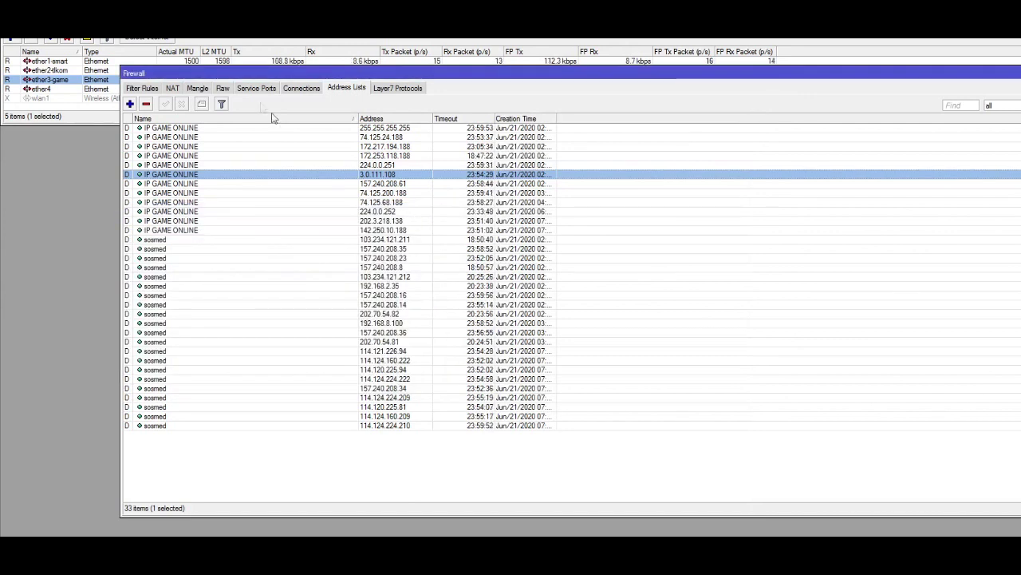
click(197, 89)
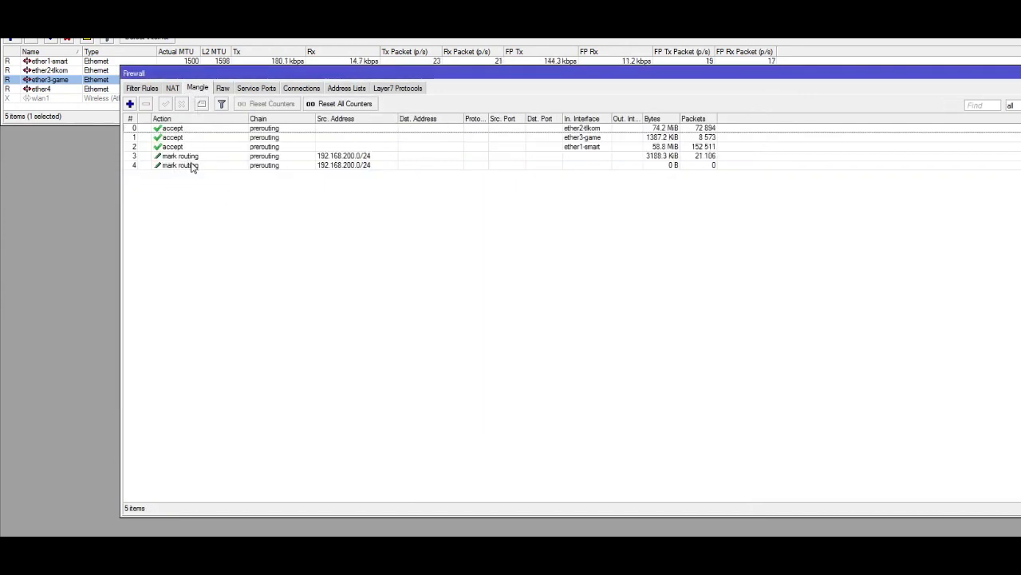
click(192, 164)
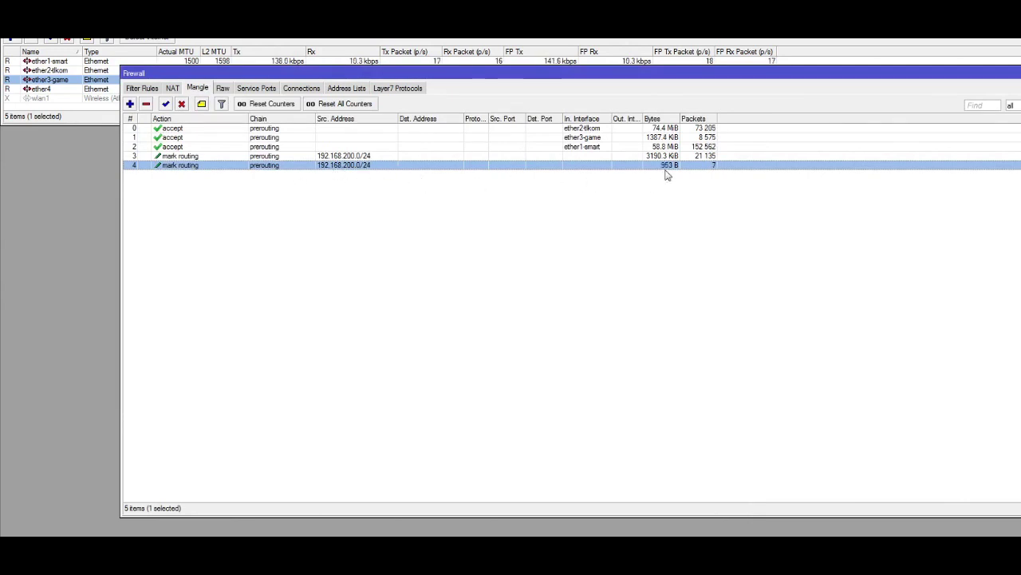
click(277, 207)
click(172, 167)
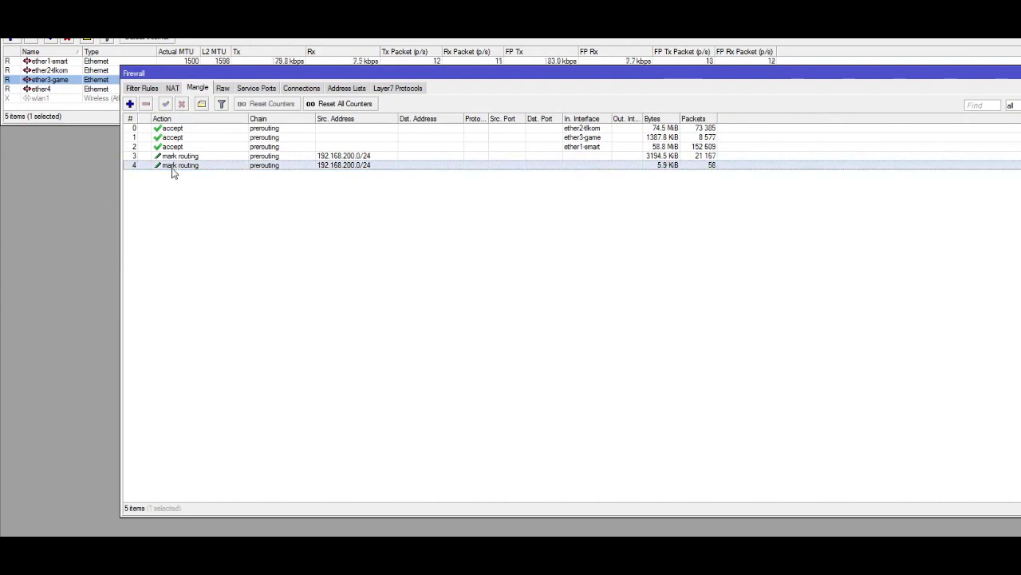
click(162, 196)
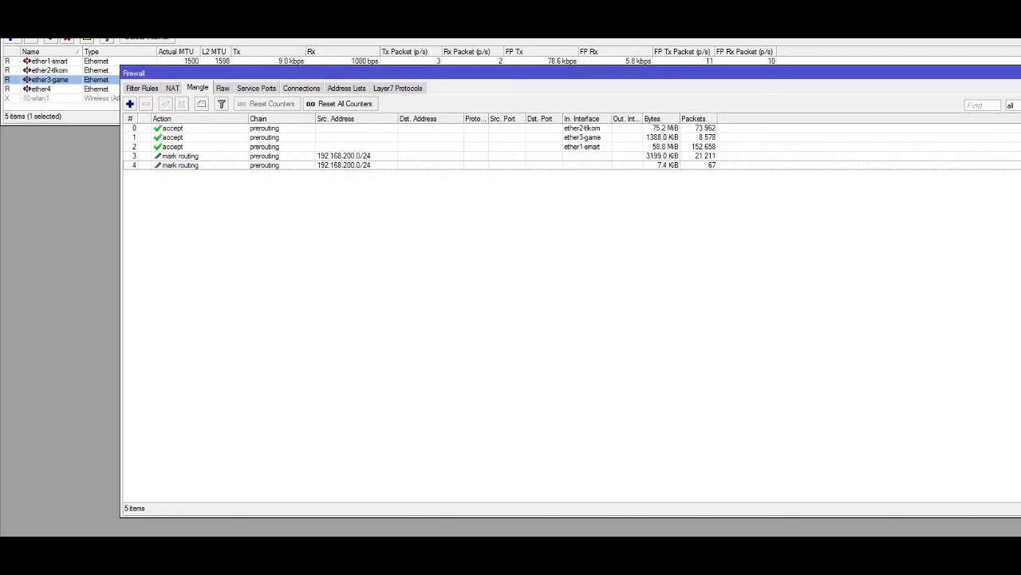
Clear the Firewall window out of the way and open the router's IP route list.
drag(462, 73, 493, 67)
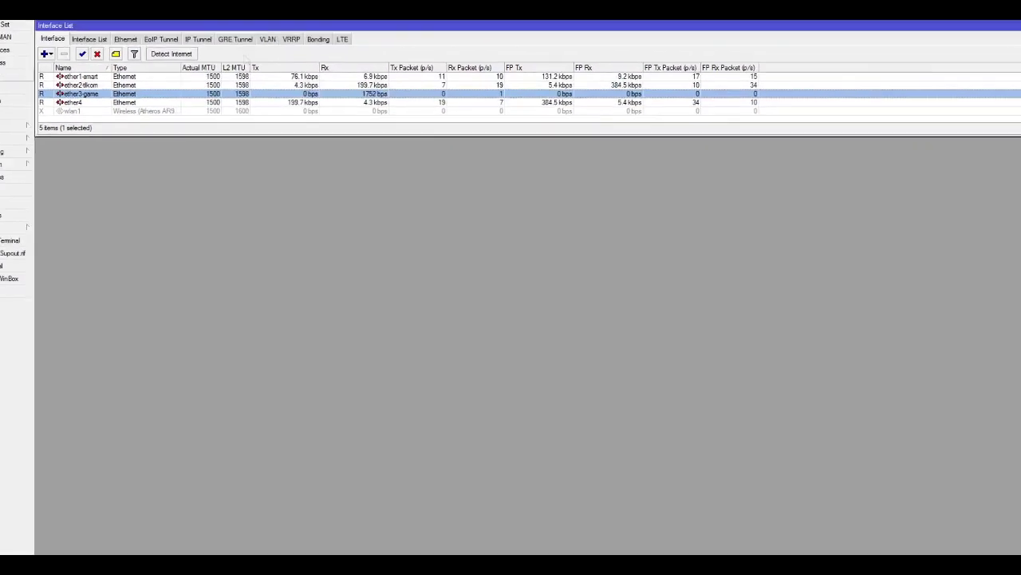
click(26, 139)
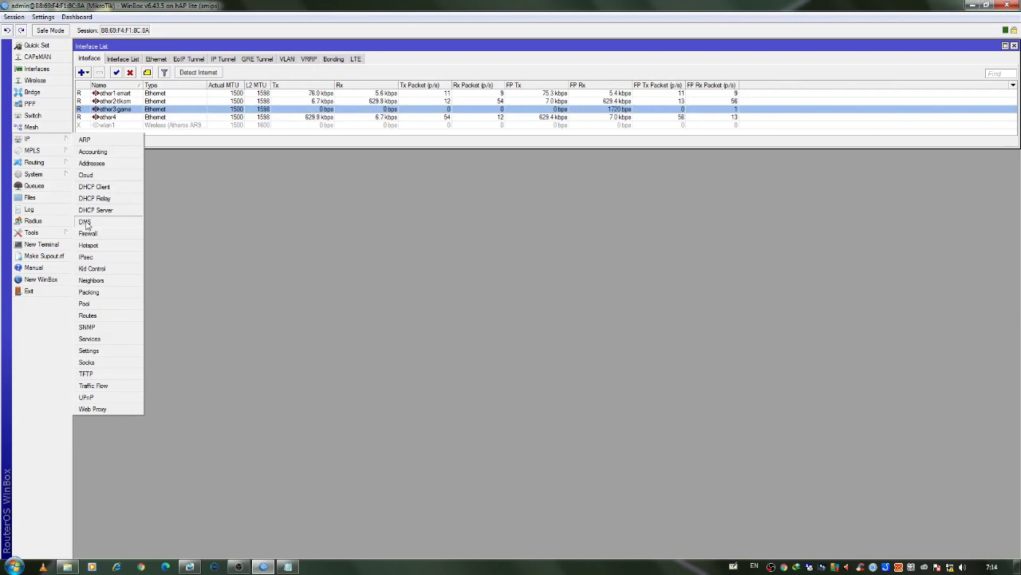
click(88, 315)
drag(380, 253, 358, 205)
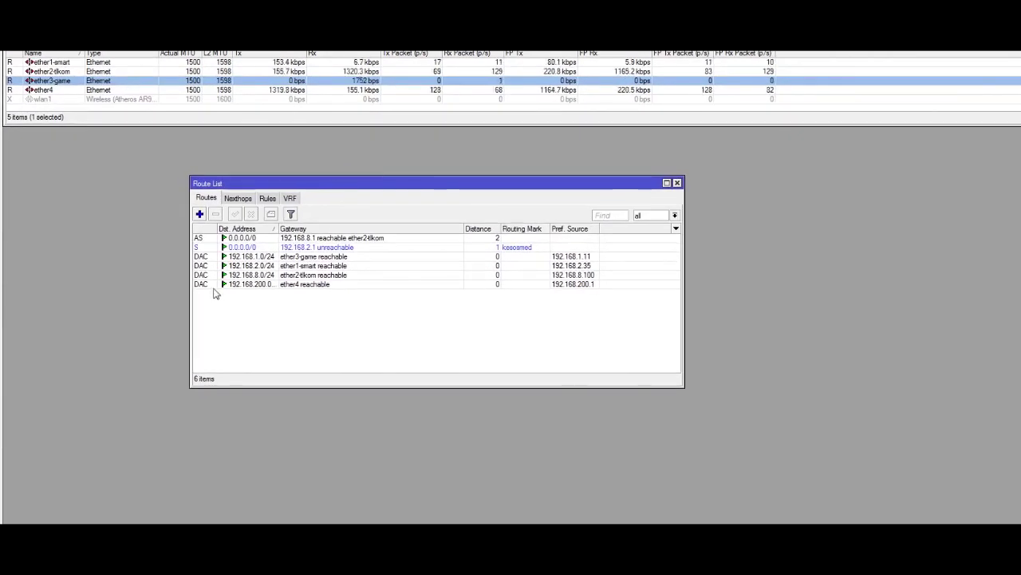
Start a new route with destination 0.0.0.0/0 and open its gateway for editing.
click(200, 214)
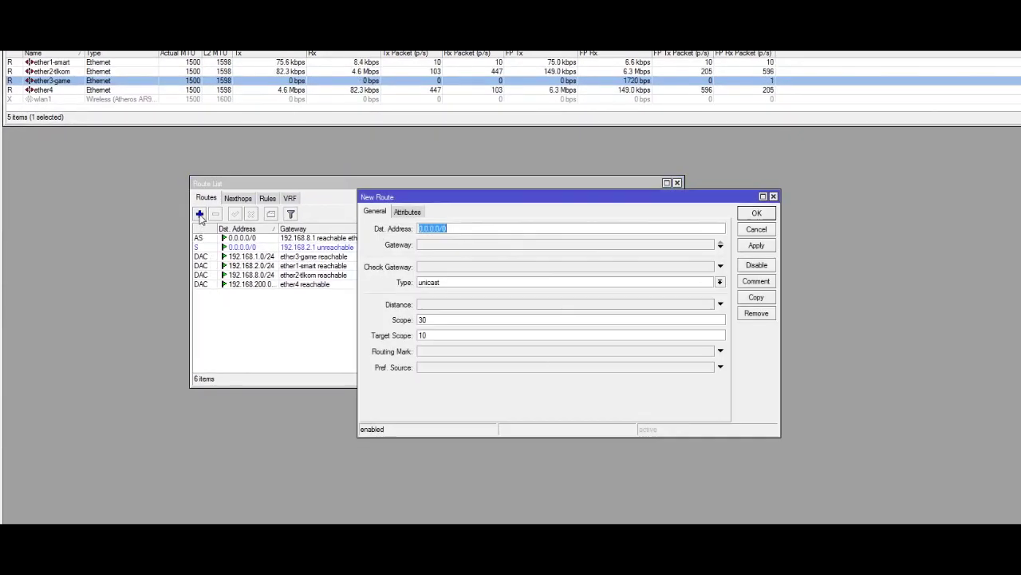
drag(503, 203, 429, 177)
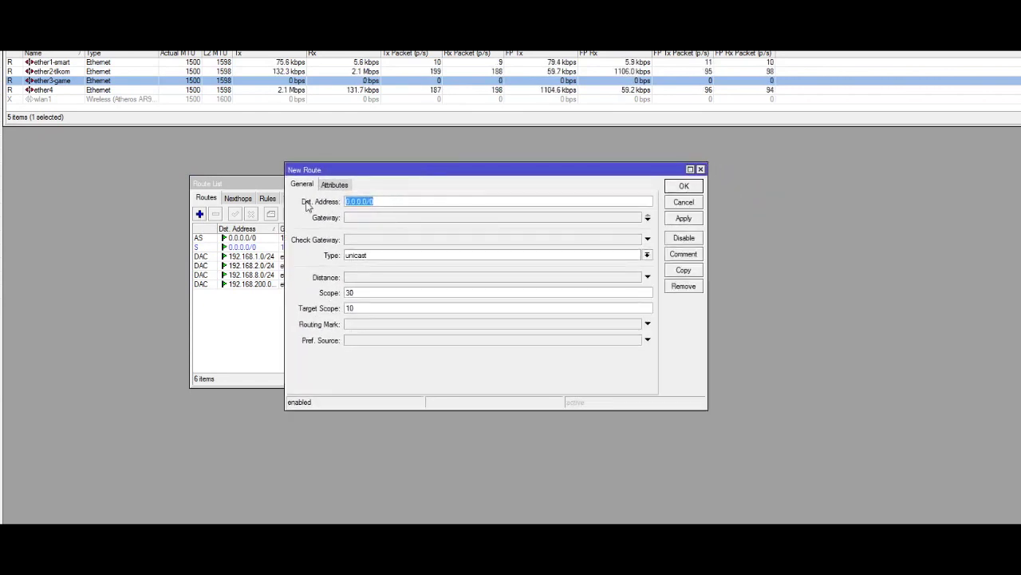
click(393, 202)
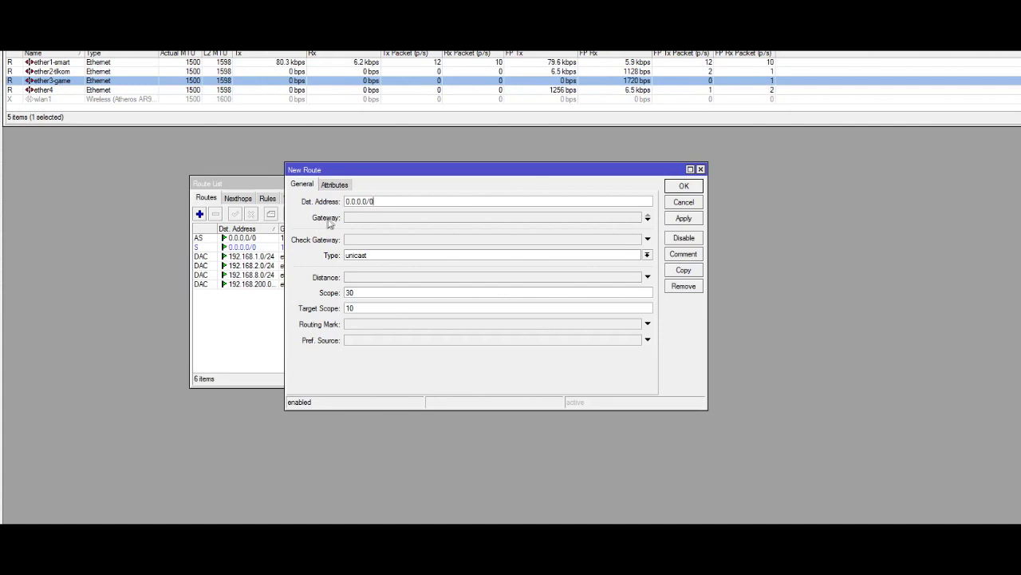
click(359, 220)
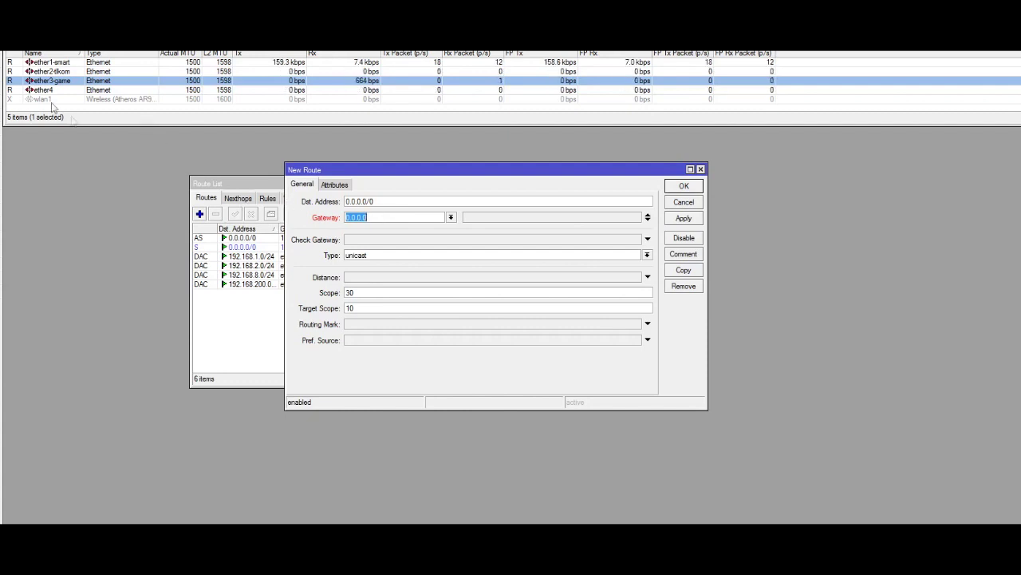
drag(379, 170, 277, 175)
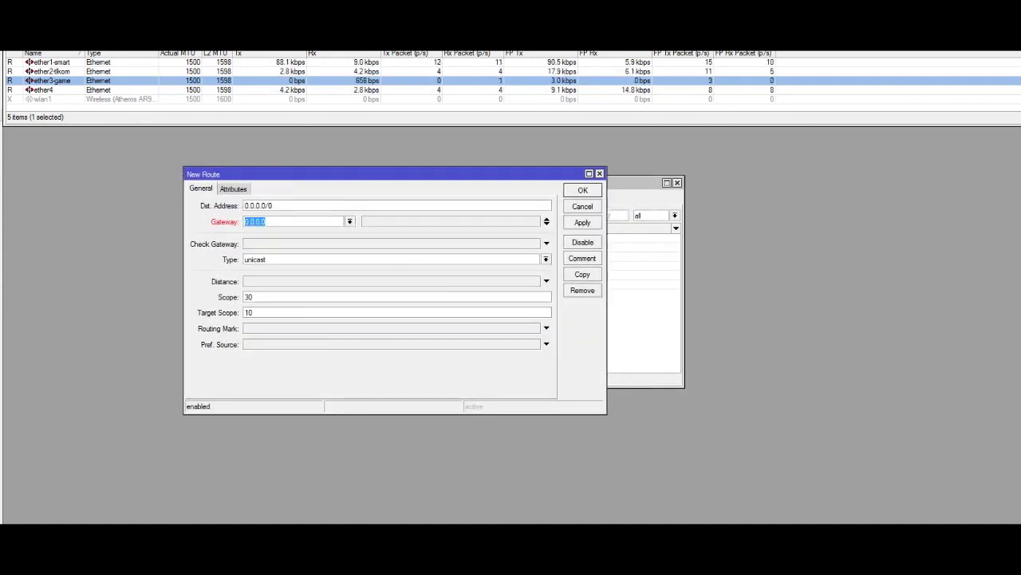
Open the DHCP client entry for ether3-game and show its connection status details.
click(0, 115)
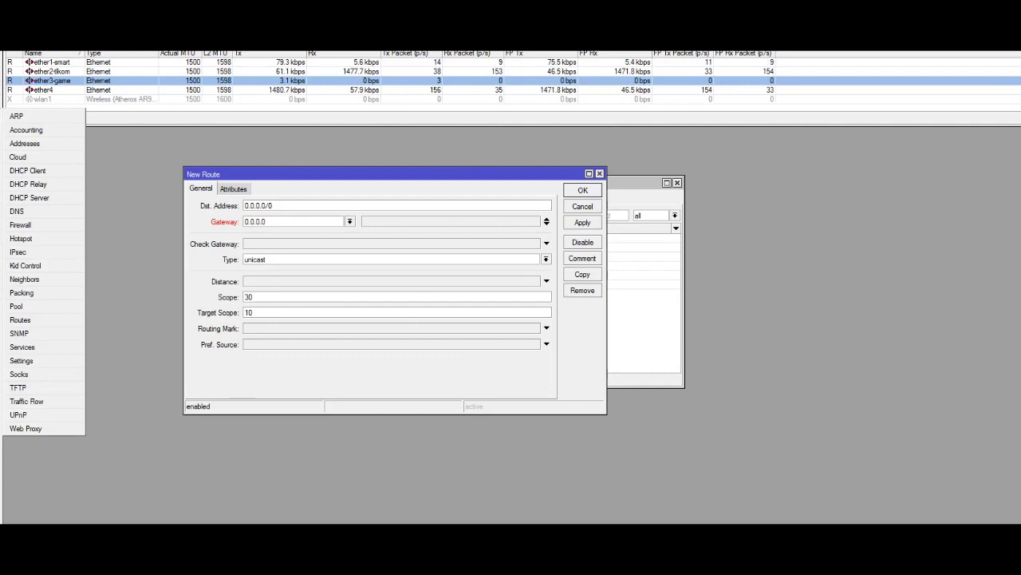
click(28, 171)
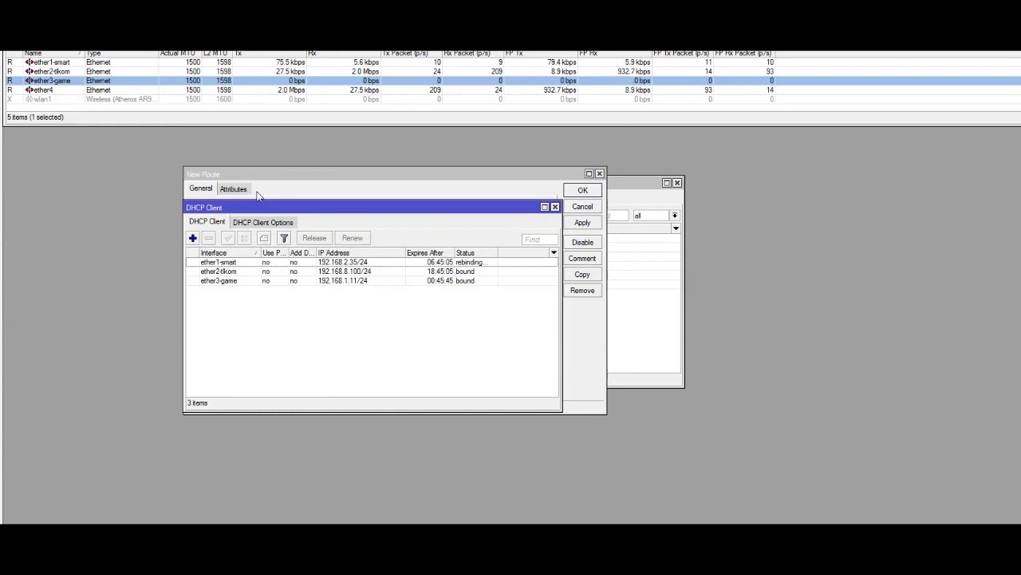
drag(310, 208, 625, 244)
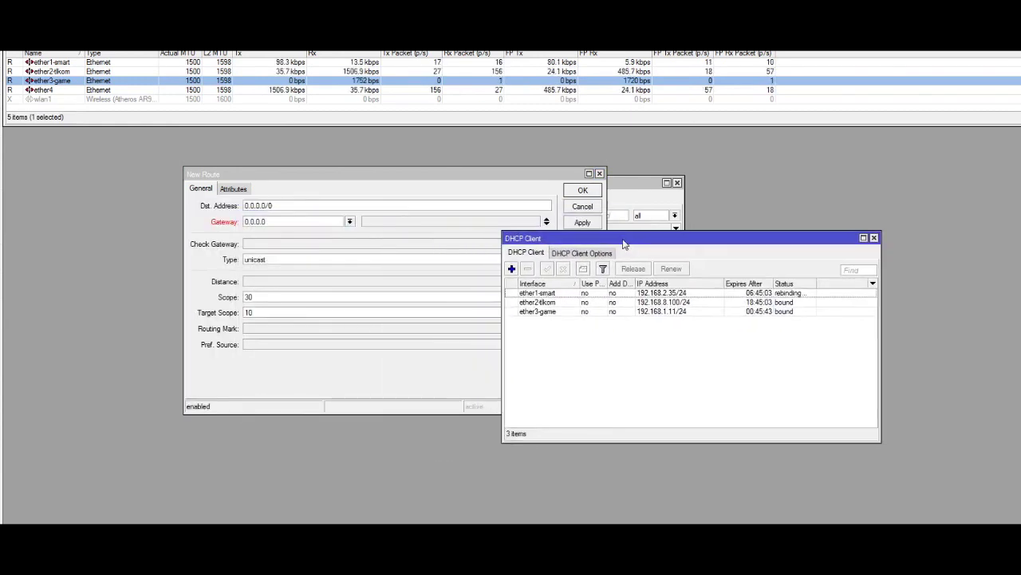
click(558, 315)
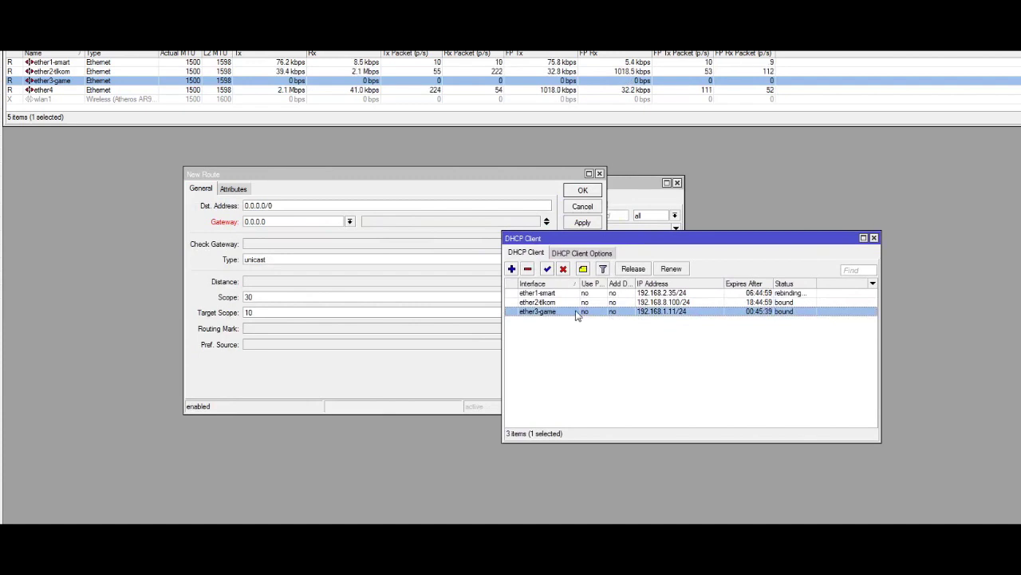
double_click(580, 313)
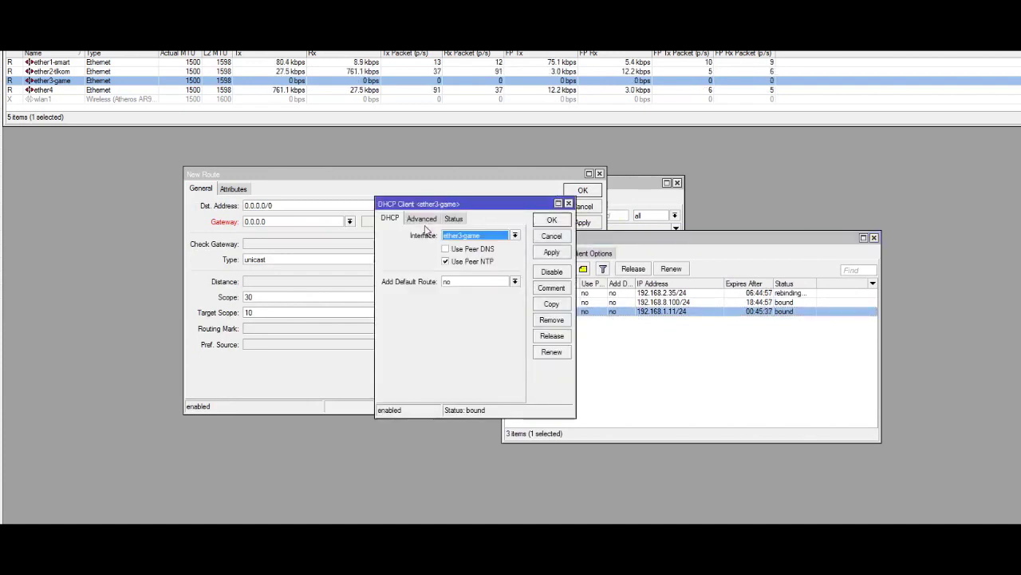
drag(430, 206, 523, 209)
click(516, 222)
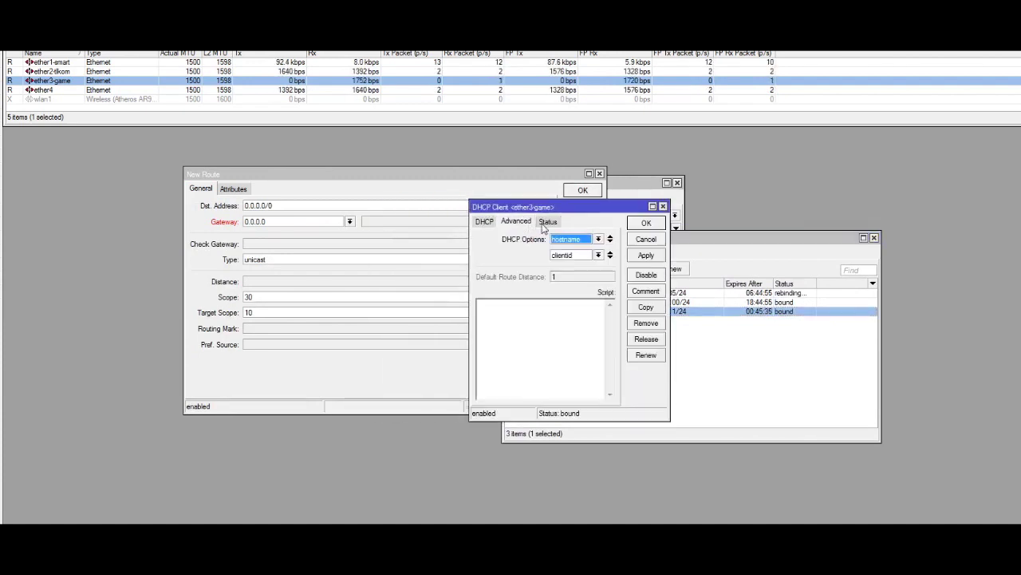
click(546, 222)
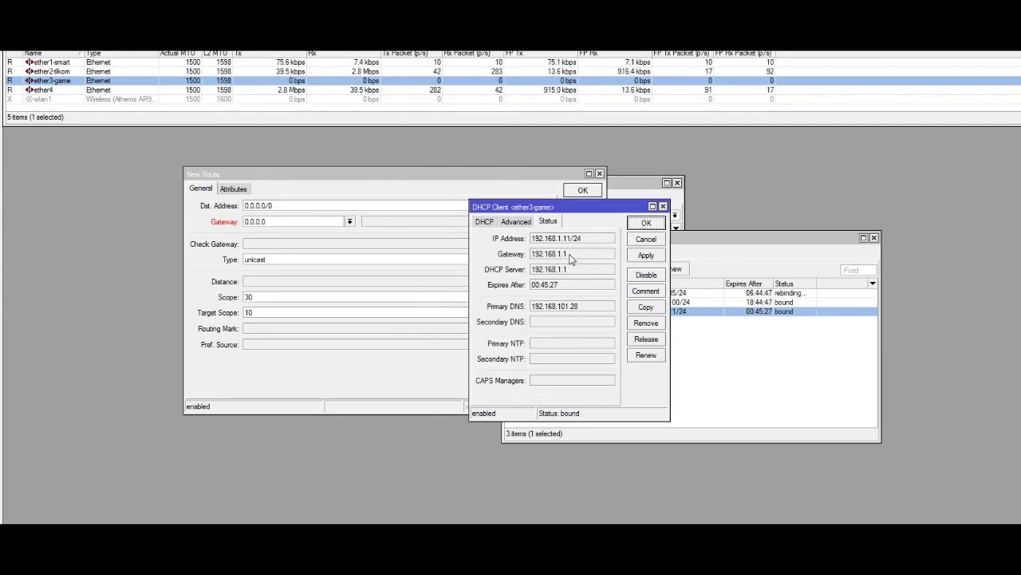
Copy the gateway address 192.168.1.1 from ether3-game's DHCP status into the new route's gateway.
drag(572, 257, 534, 260)
right_click(536, 259)
click(565, 265)
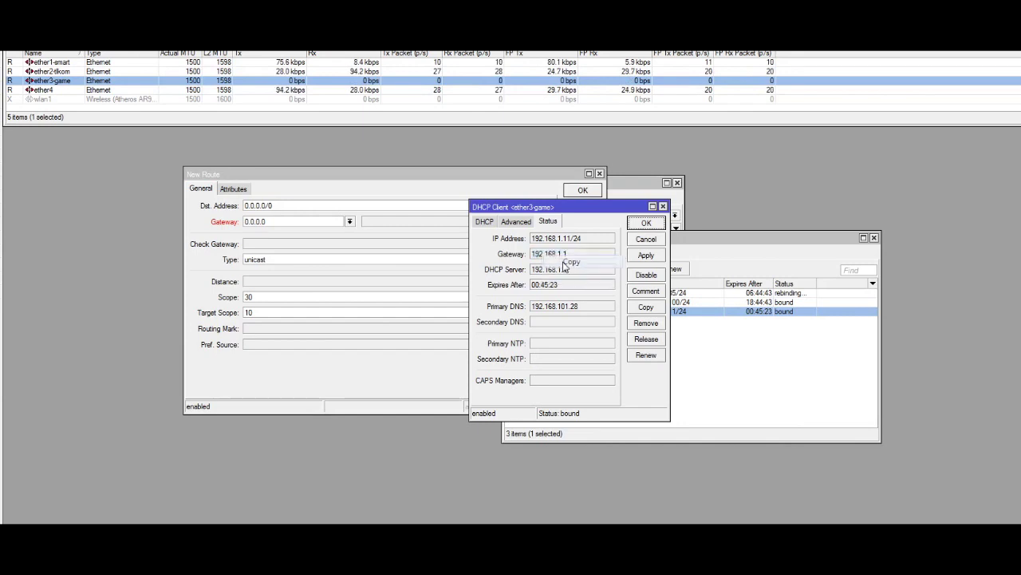
click(662, 207)
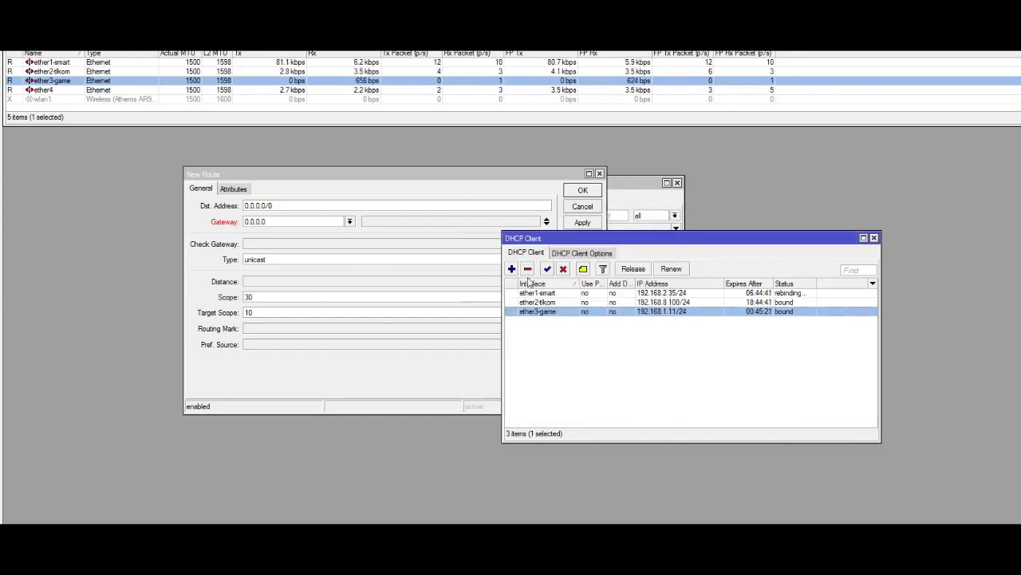
click(305, 174)
mouse_move(254, 221)
mouse_down()
mouse_move(269, 221)
mouse_move(244, 221)
mouse_up()
right_click(247, 222)
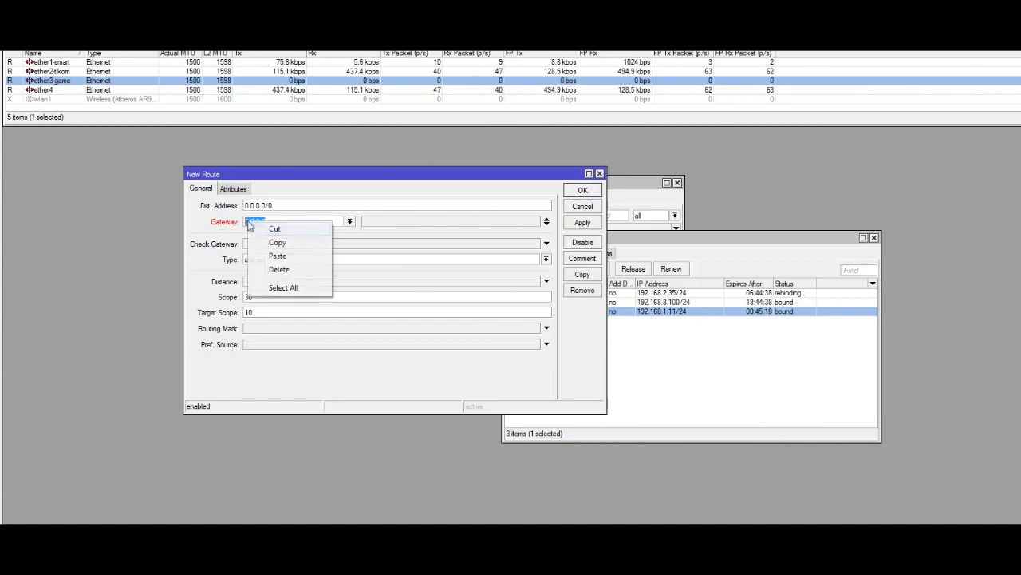
click(279, 257)
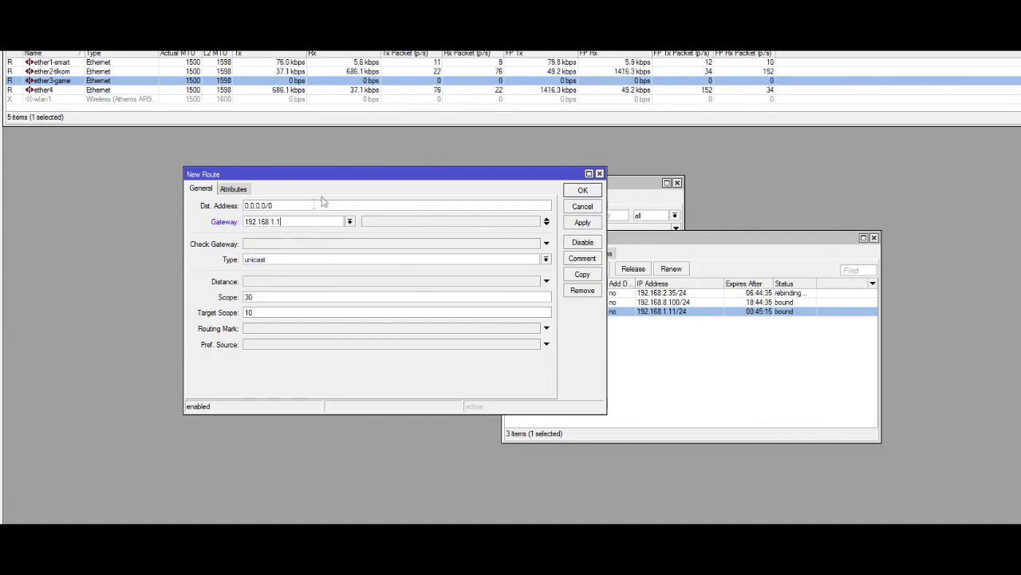
Set the new route's gateway check method to ping.
drag(324, 179, 302, 164)
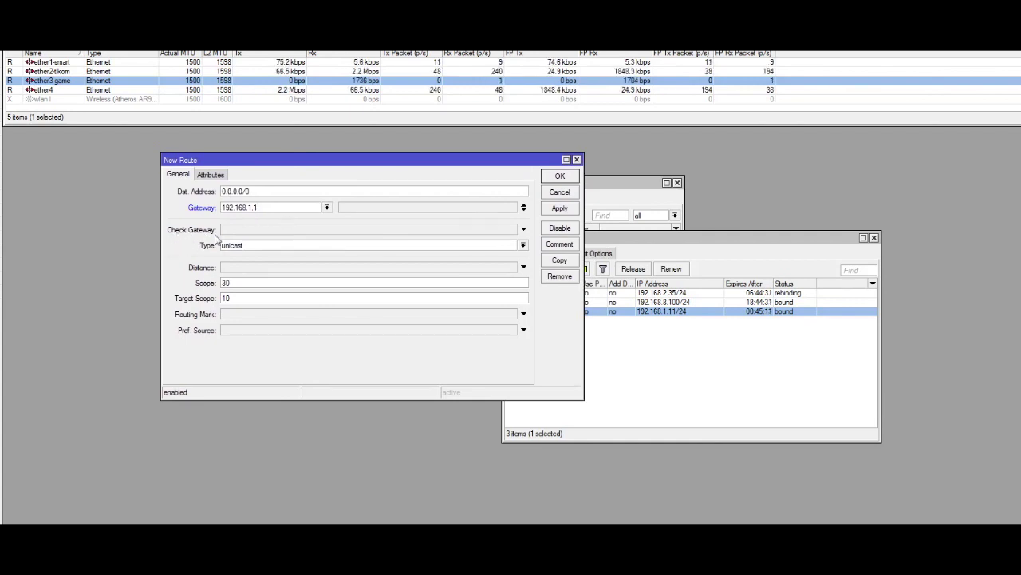
click(524, 230)
click(229, 237)
click(237, 235)
click(237, 234)
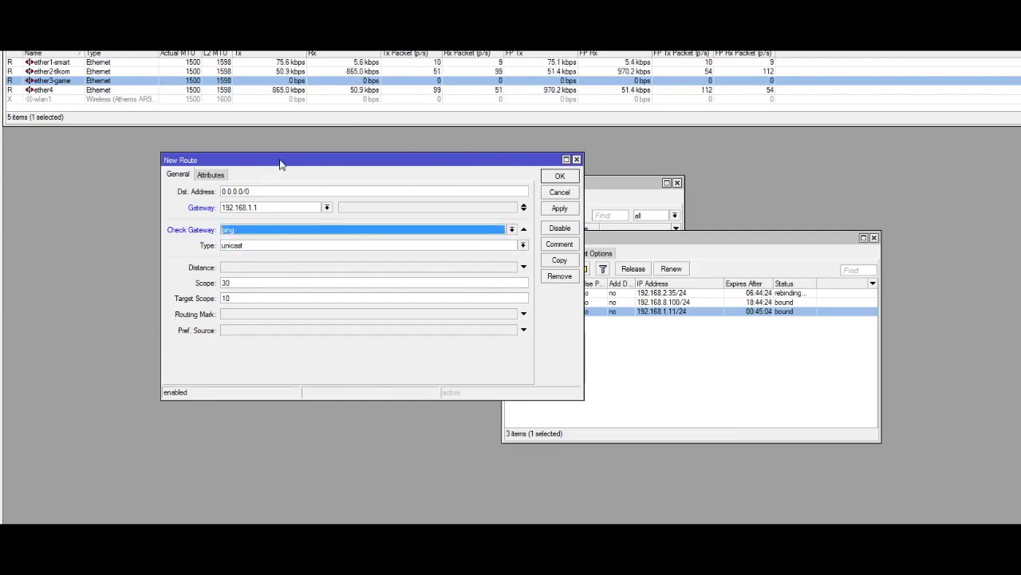
Assign the kegame routing mark to the new route and save it.
drag(280, 164, 212, 165)
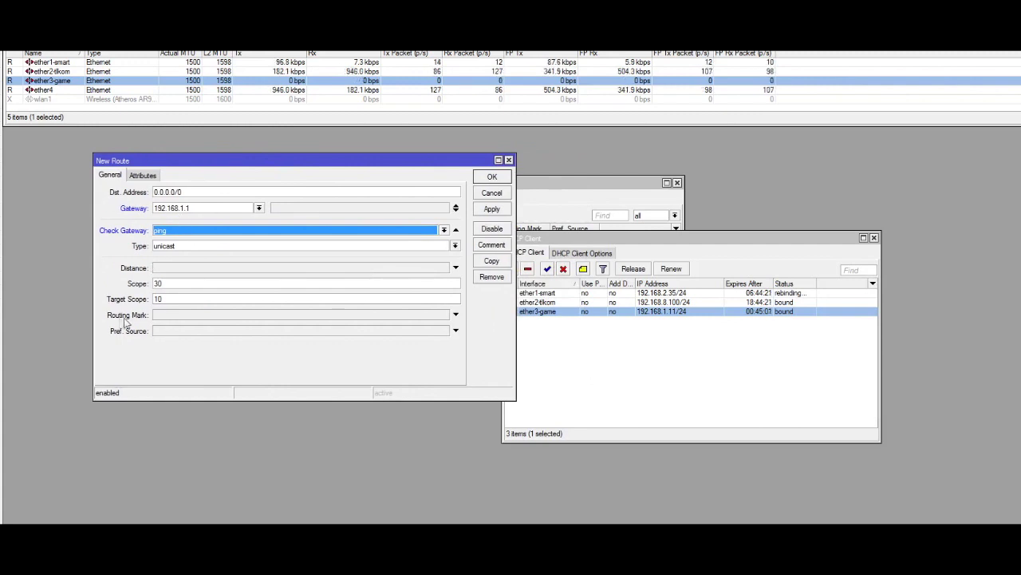
click(455, 316)
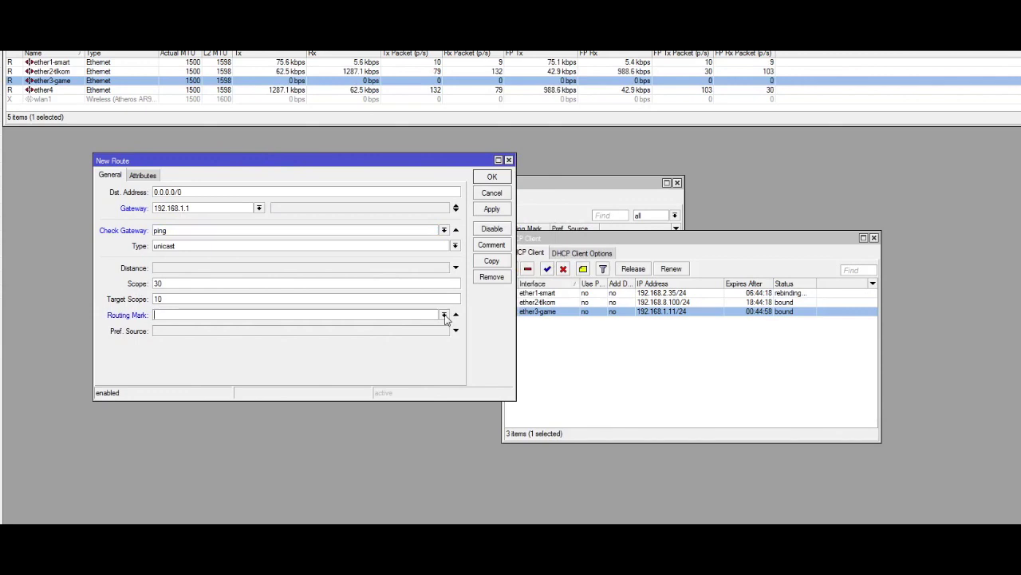
click(444, 315)
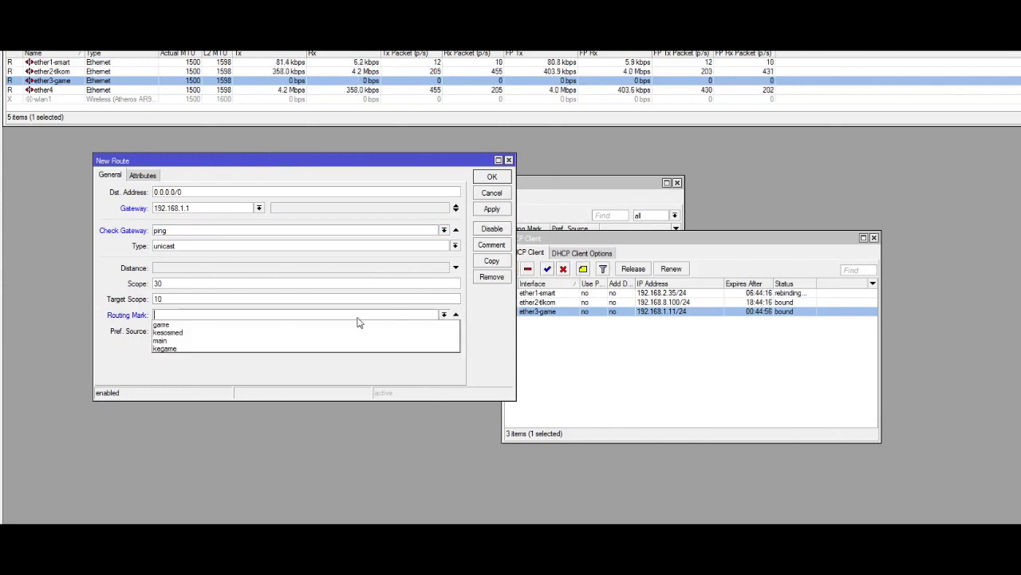
click(183, 350)
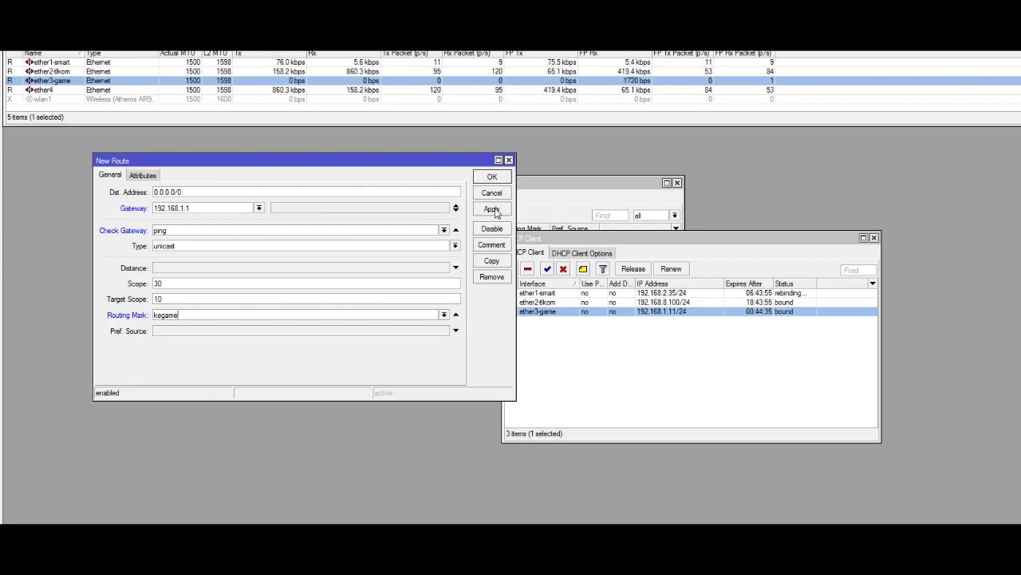
click(491, 209)
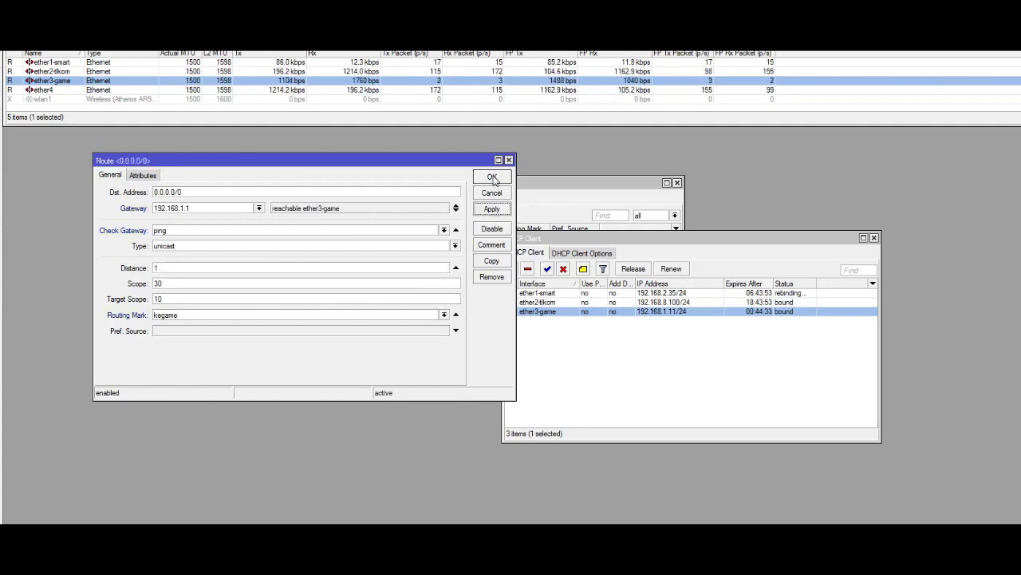
click(492, 177)
Close the DHCP Client and Route List windows and select ether4 in the interface list.
click(663, 241)
drag(663, 241, 471, 240)
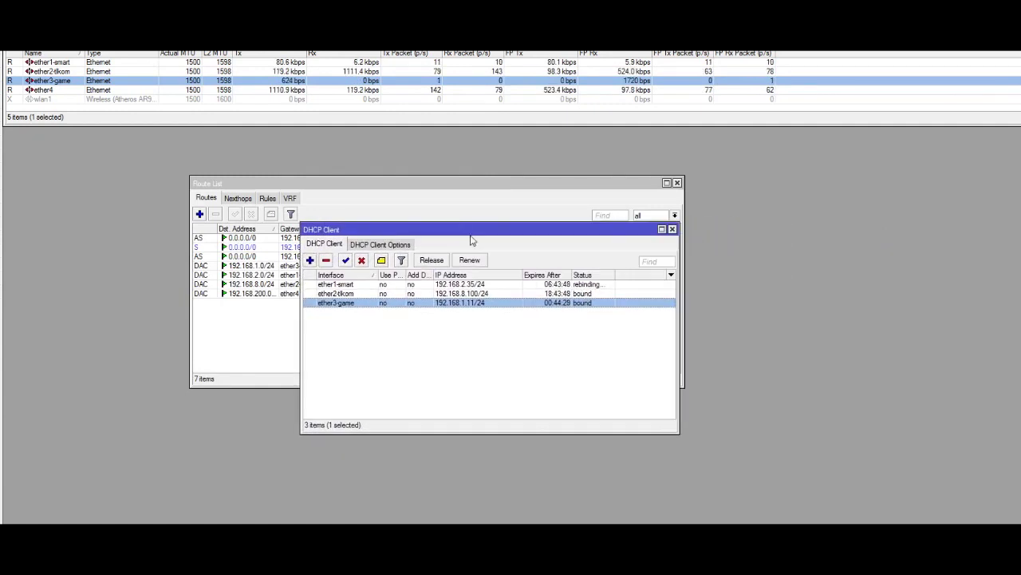
click(671, 229)
click(676, 184)
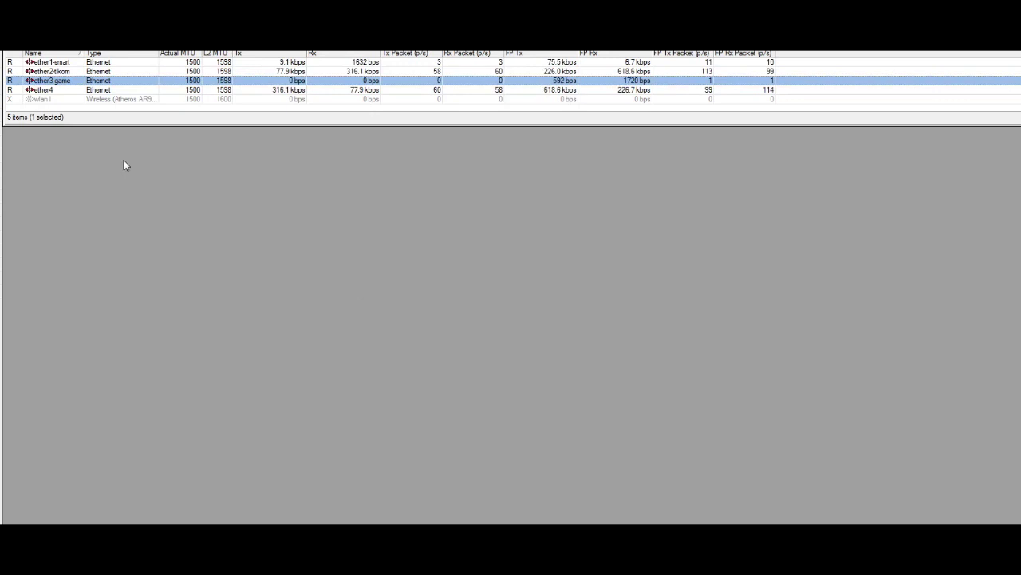
click(88, 93)
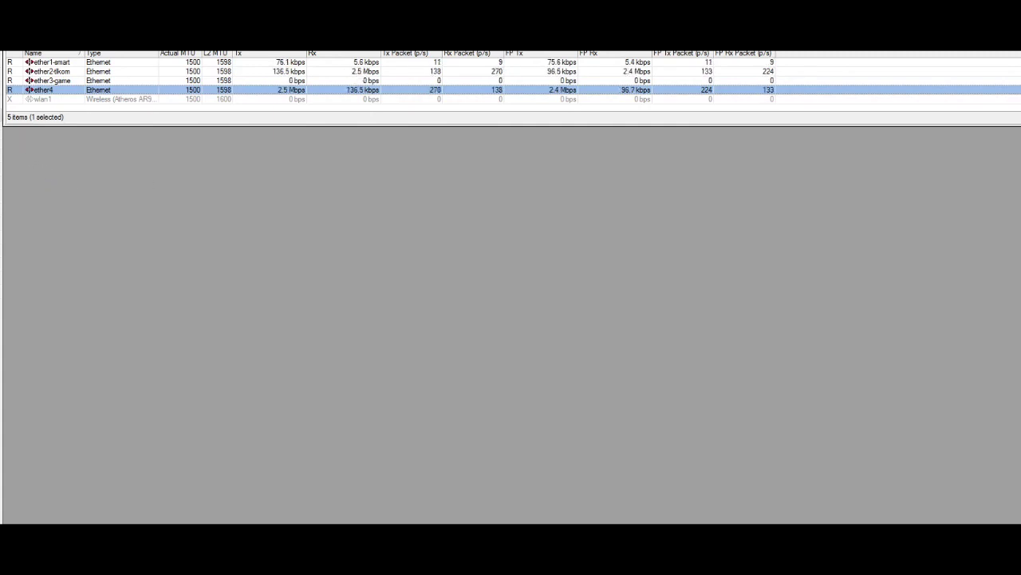
Start a new firewall NAT rule in the srcnat chain with ether3-game as the outgoing interface.
click(2, 116)
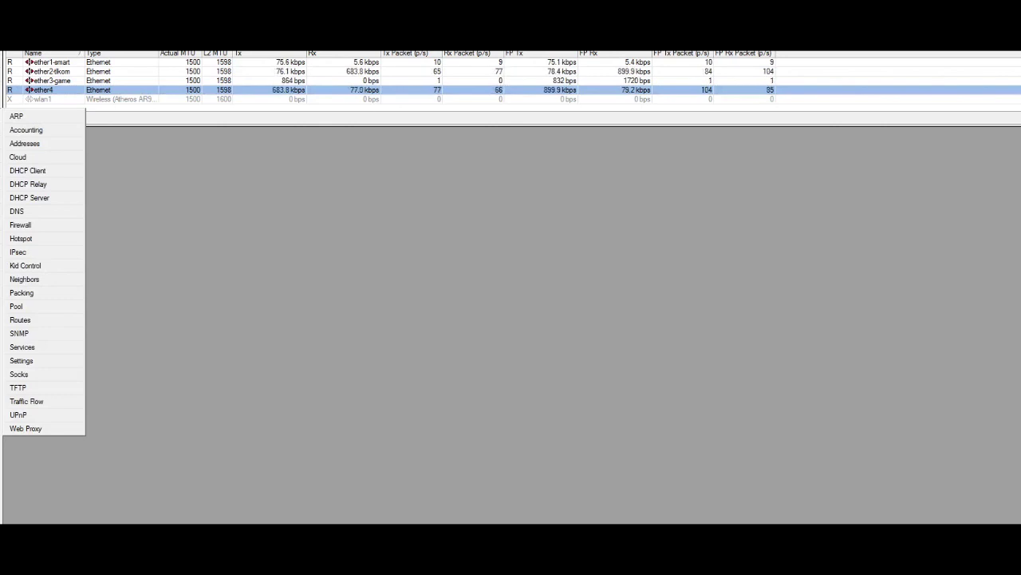
click(46, 226)
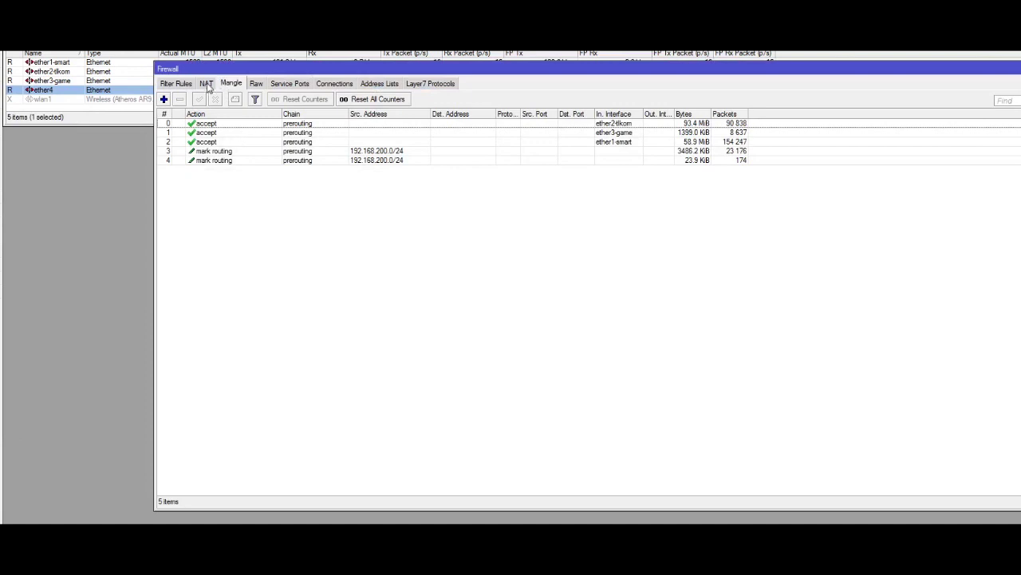
click(206, 84)
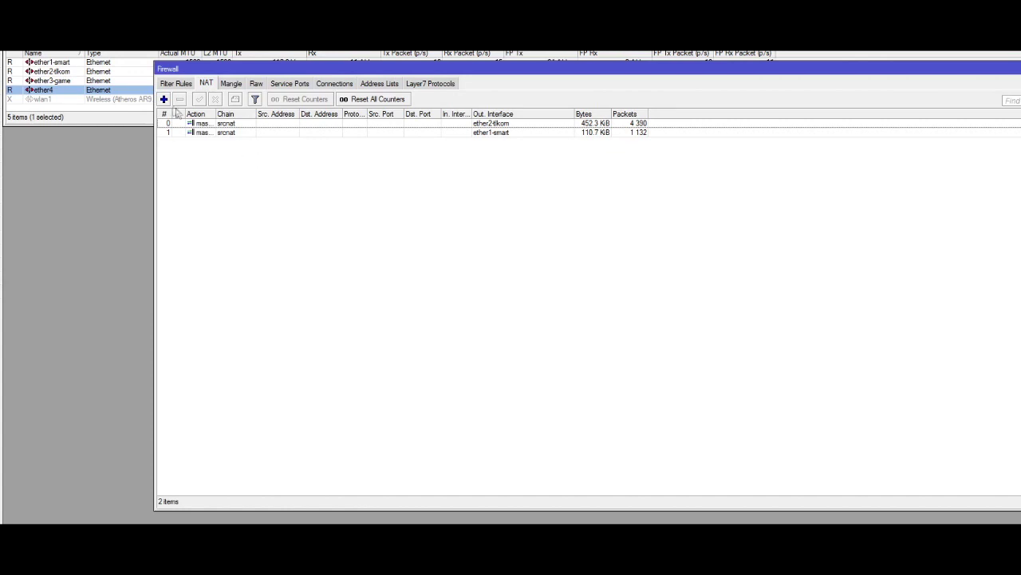
click(163, 99)
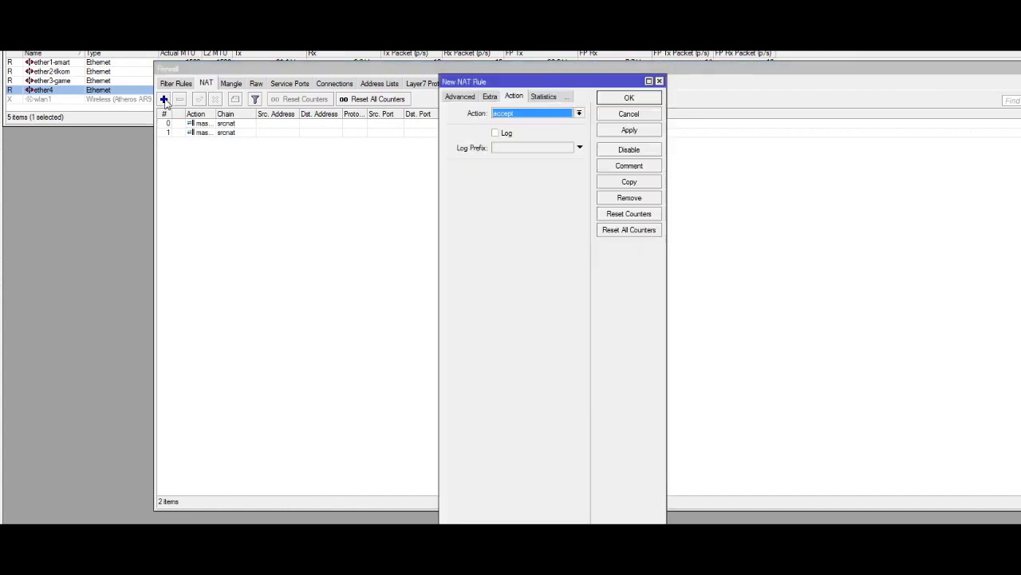
click(463, 96)
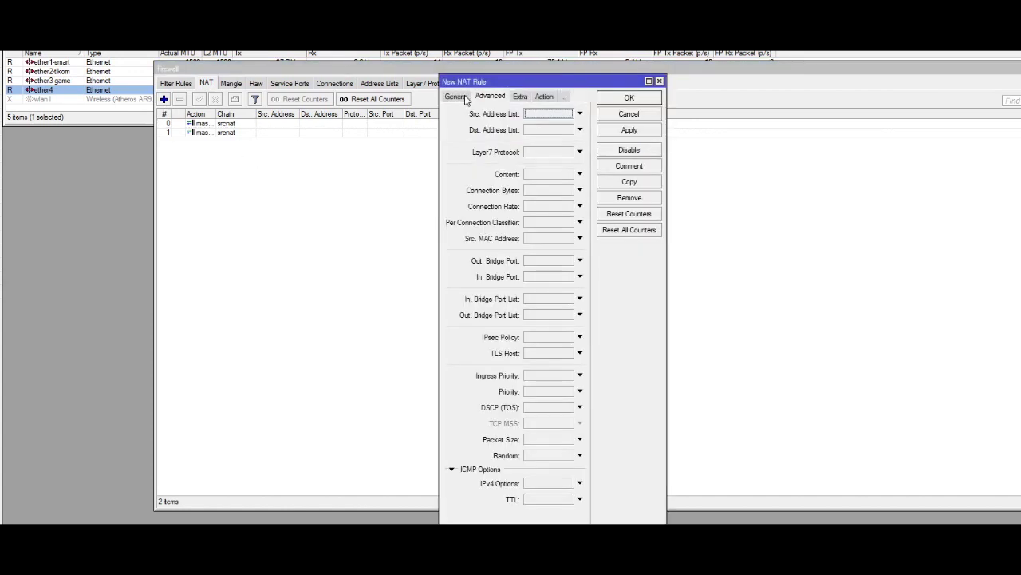
click(462, 96)
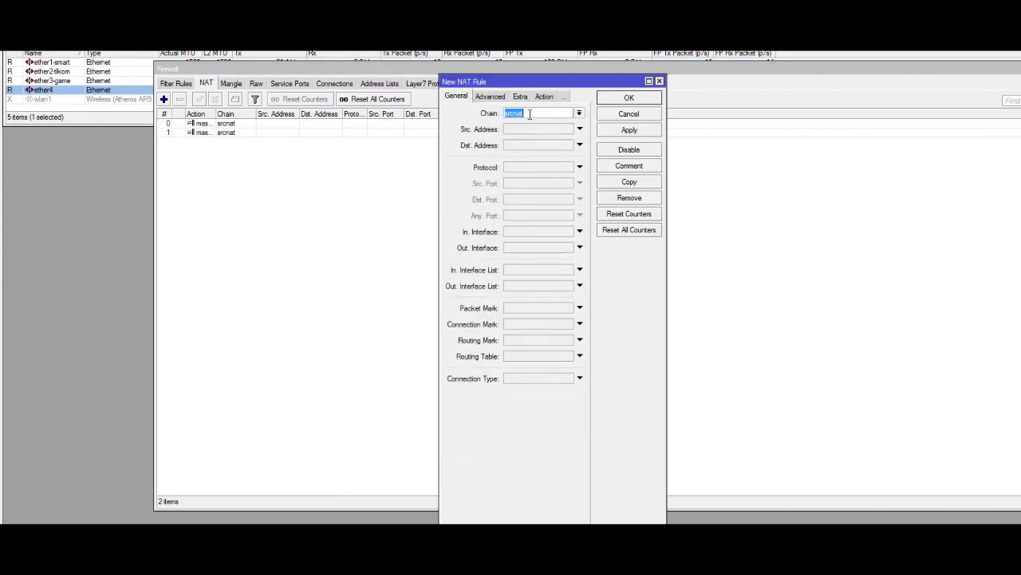
click(577, 248)
click(569, 247)
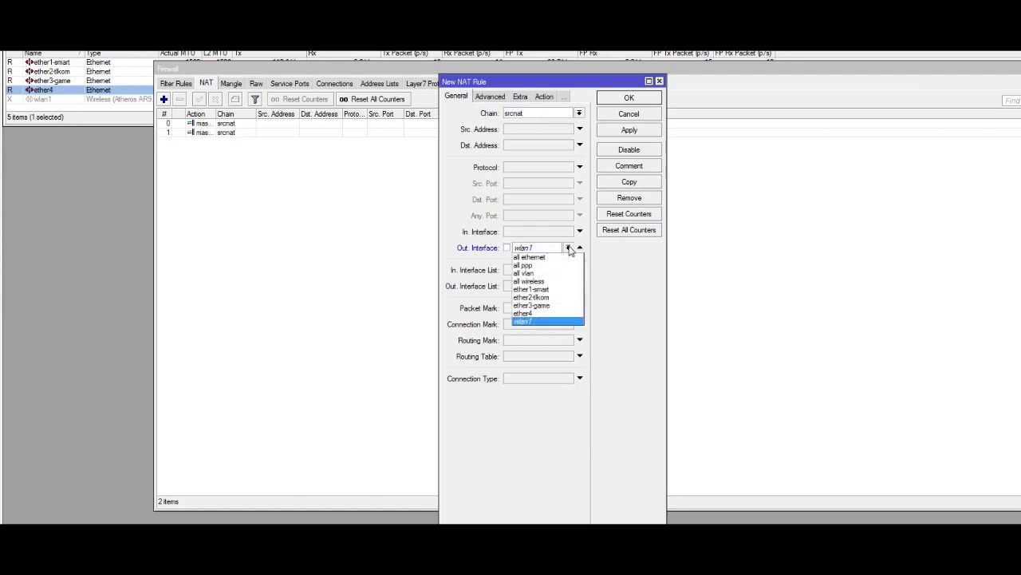
click(568, 306)
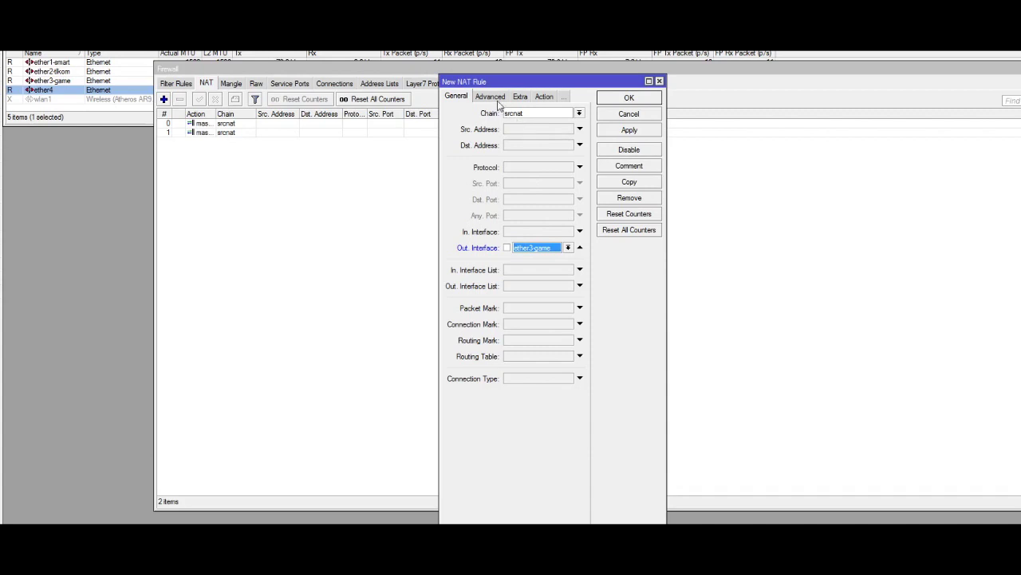
Set the new NAT rule's action to masquerade, save it and close the Firewall window.
click(544, 97)
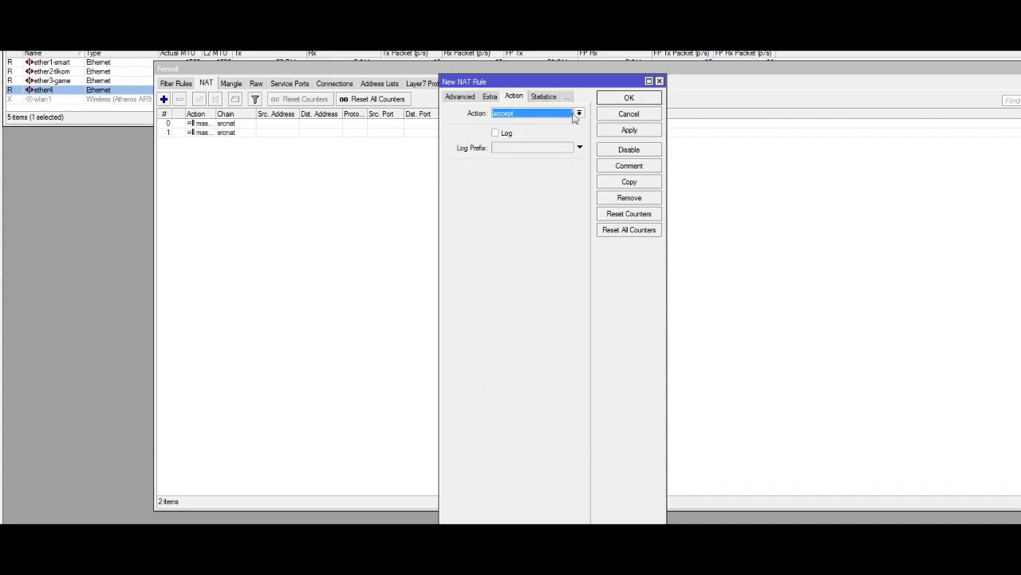
click(581, 113)
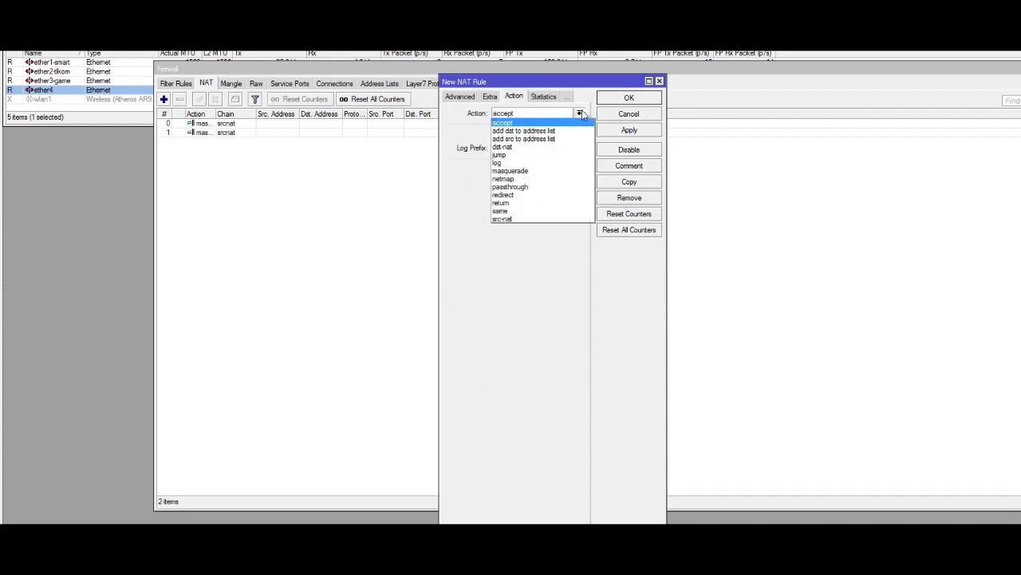
click(531, 172)
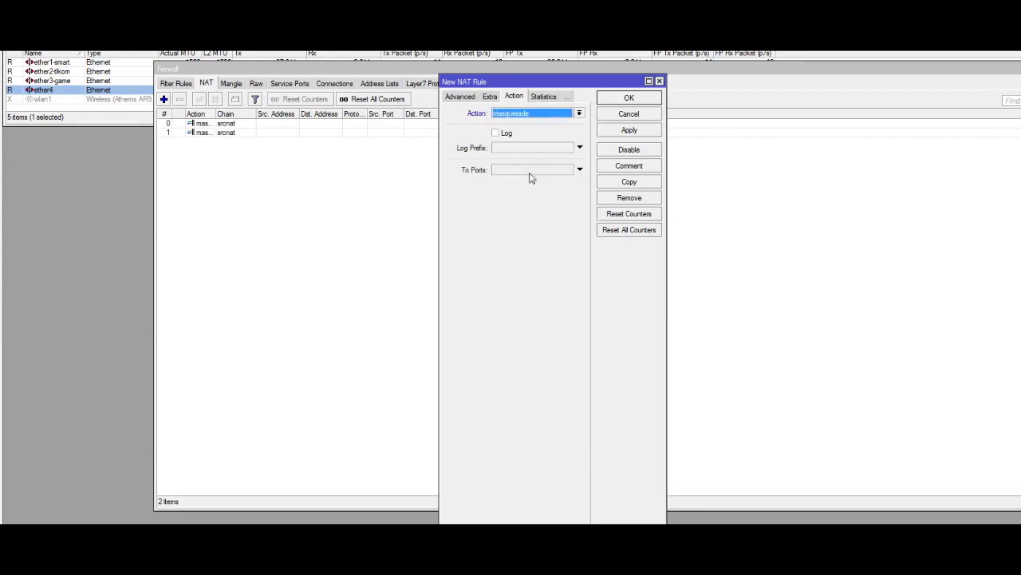
click(629, 131)
click(629, 99)
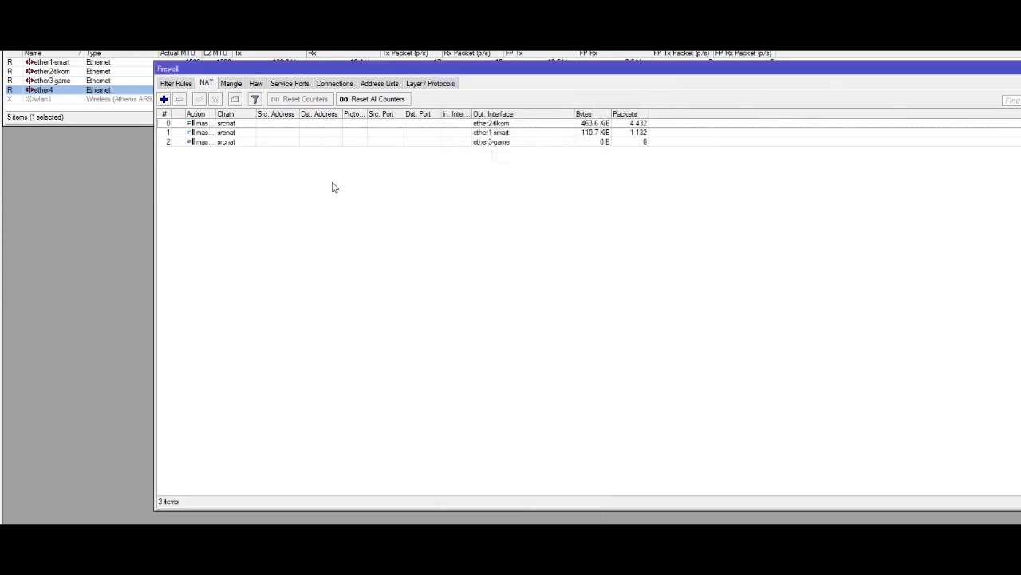
click(506, 143)
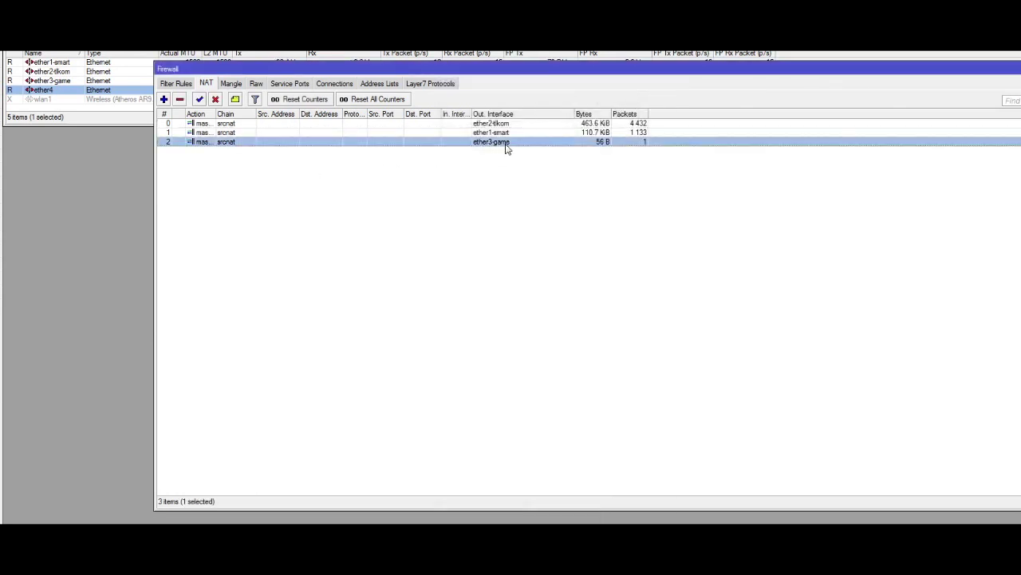
key(Escape)
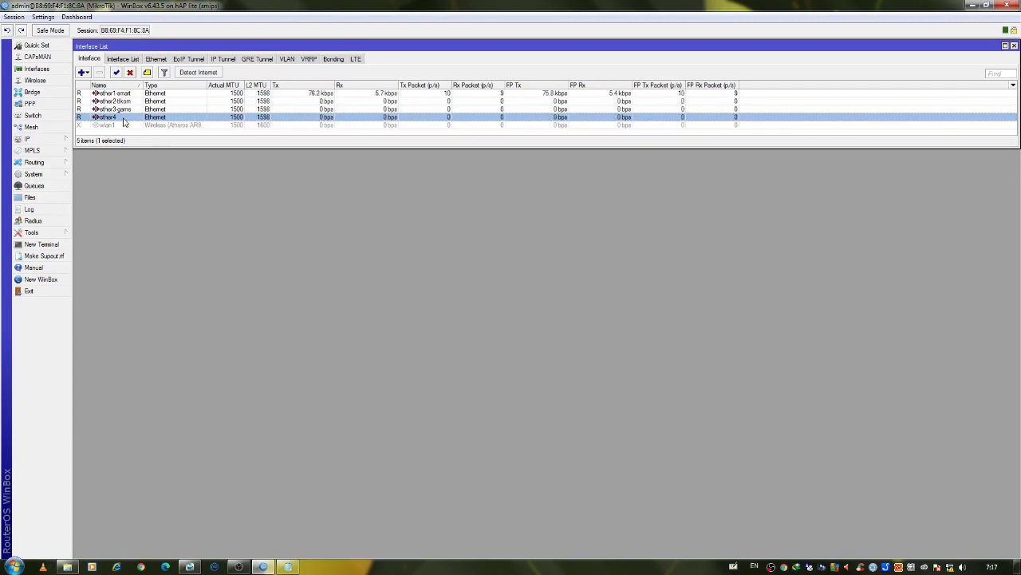
Make the Interface List window taller, clear its row selection and minimize the OBS window.
drag(141, 151, 143, 172)
click(143, 159)
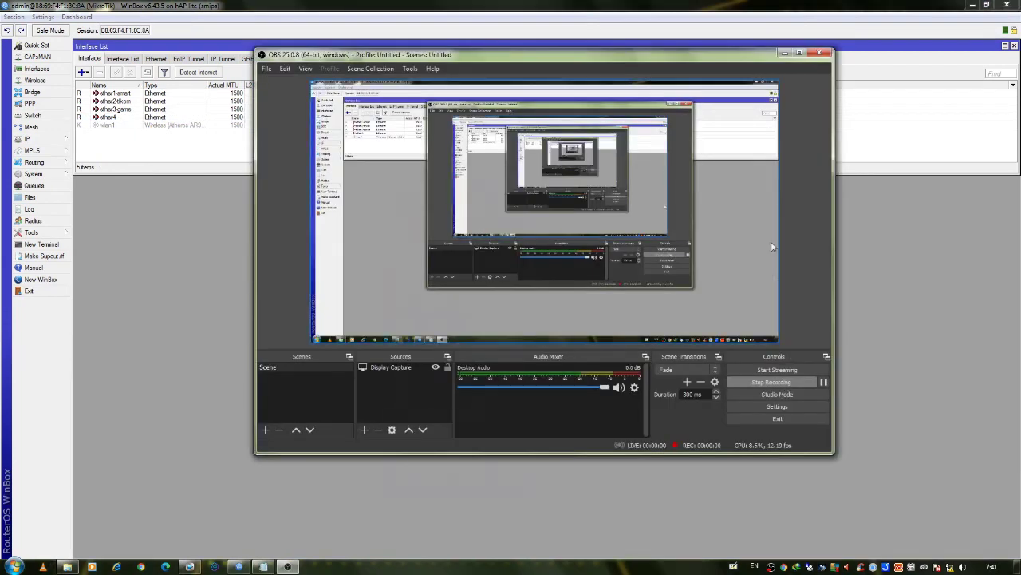
click(785, 53)
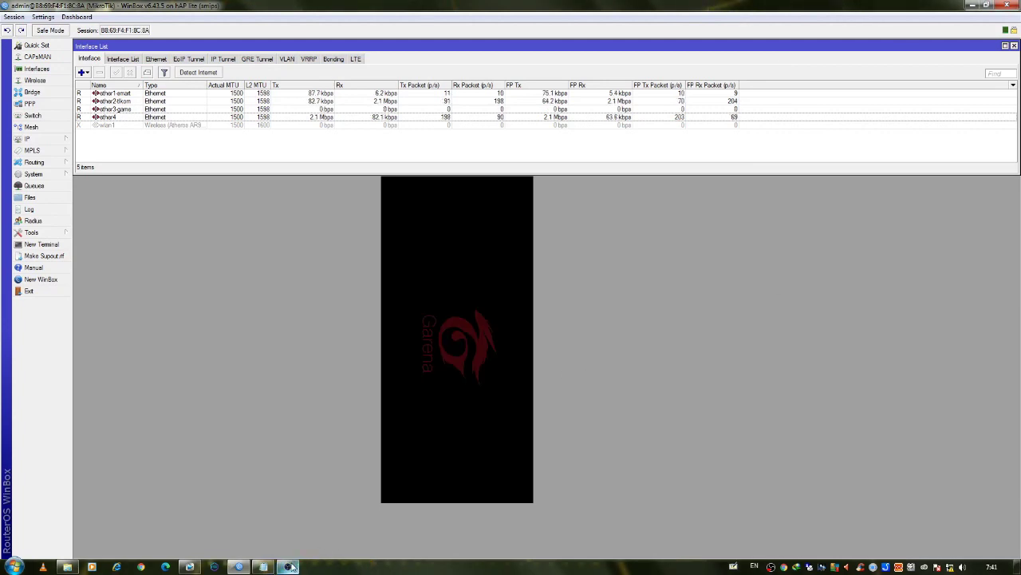
mouse_move(289, 565)
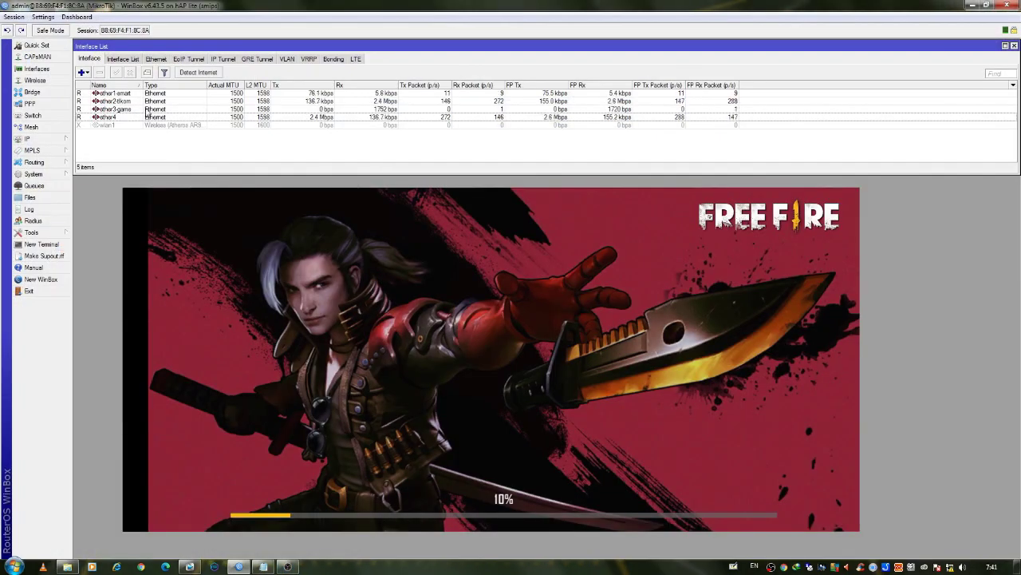
Select ether3-game to examine its traffic while Free Fire loads and plays, and lower the phone's media volume.
click(147, 110)
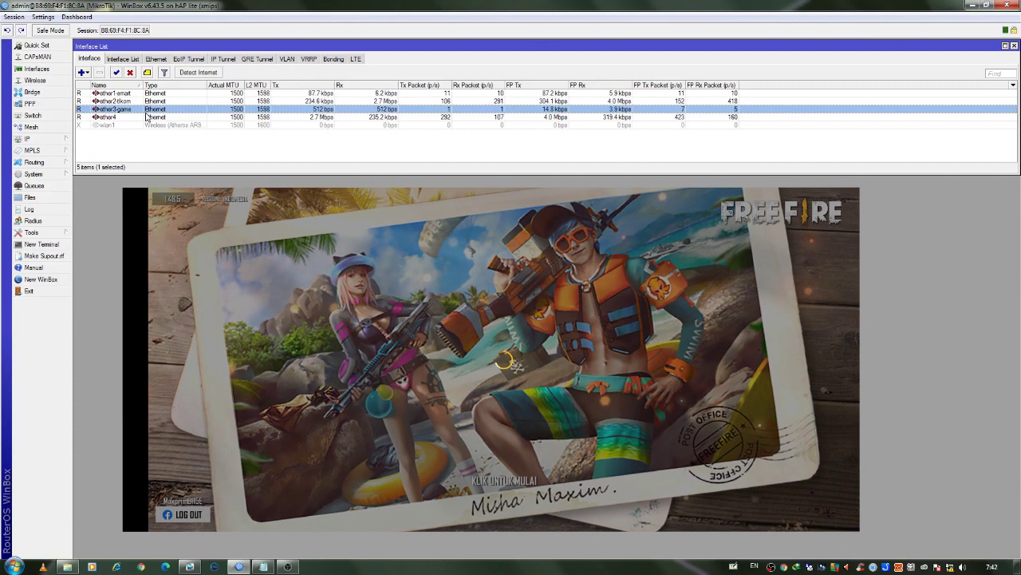
key(XF86AudioLowerVolume)
key(XF86AudioLowerVolume)
key(XF86AudioLowerVolume)
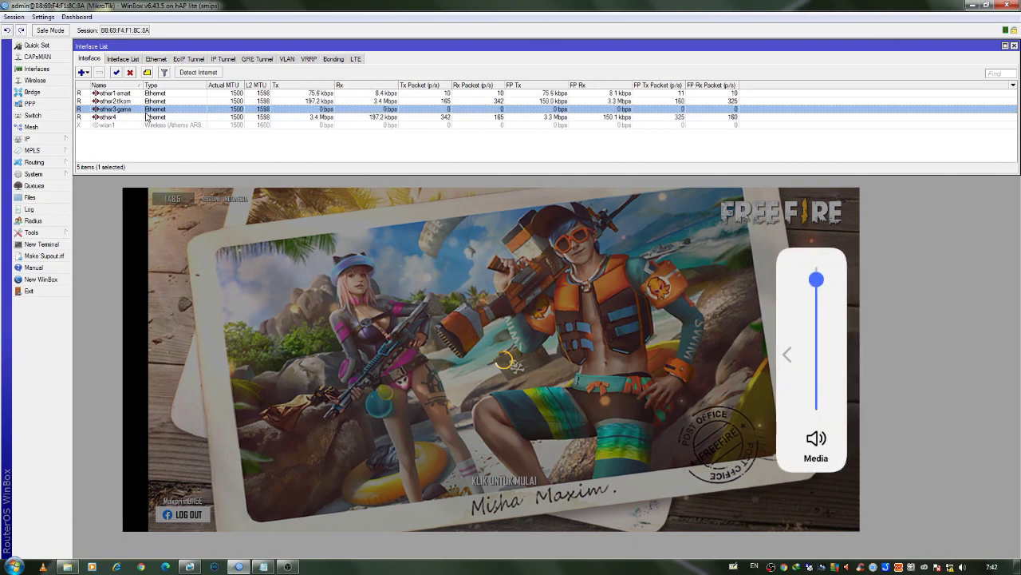
key(XF86AudioLowerVolume)
key(XF86AudioLowerVolume)
key(XF86AudioLowerVolume)
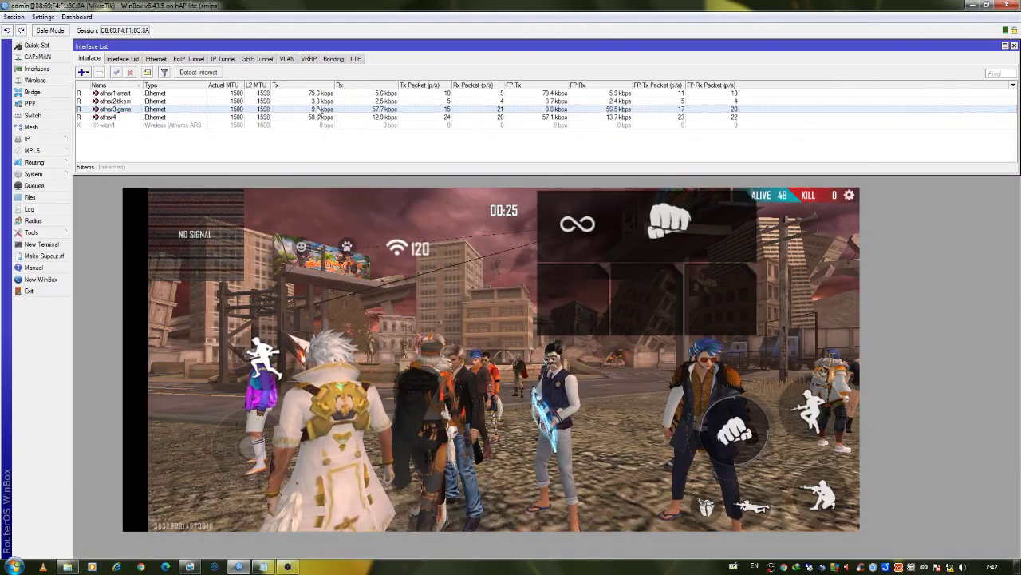
click(320, 110)
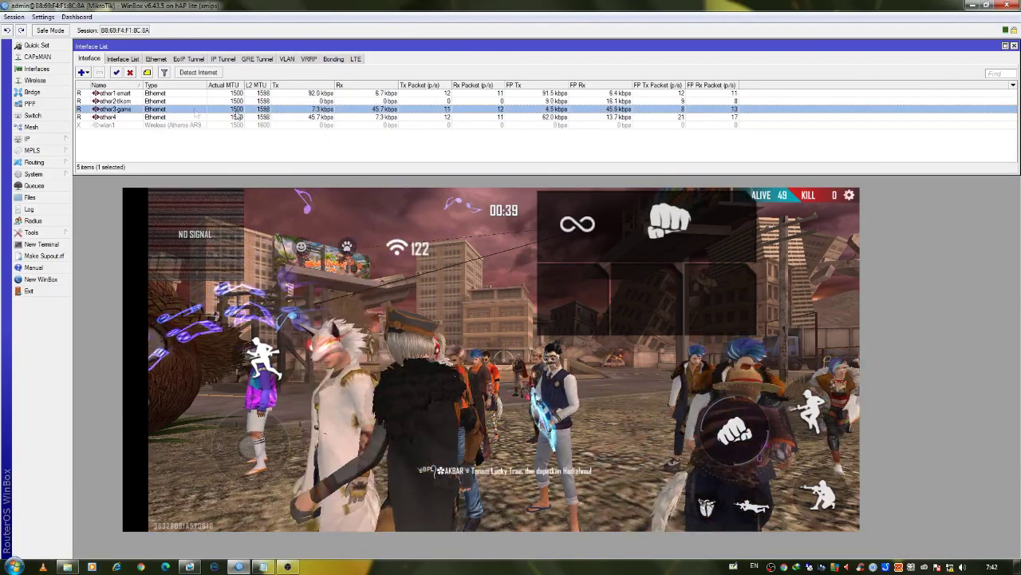